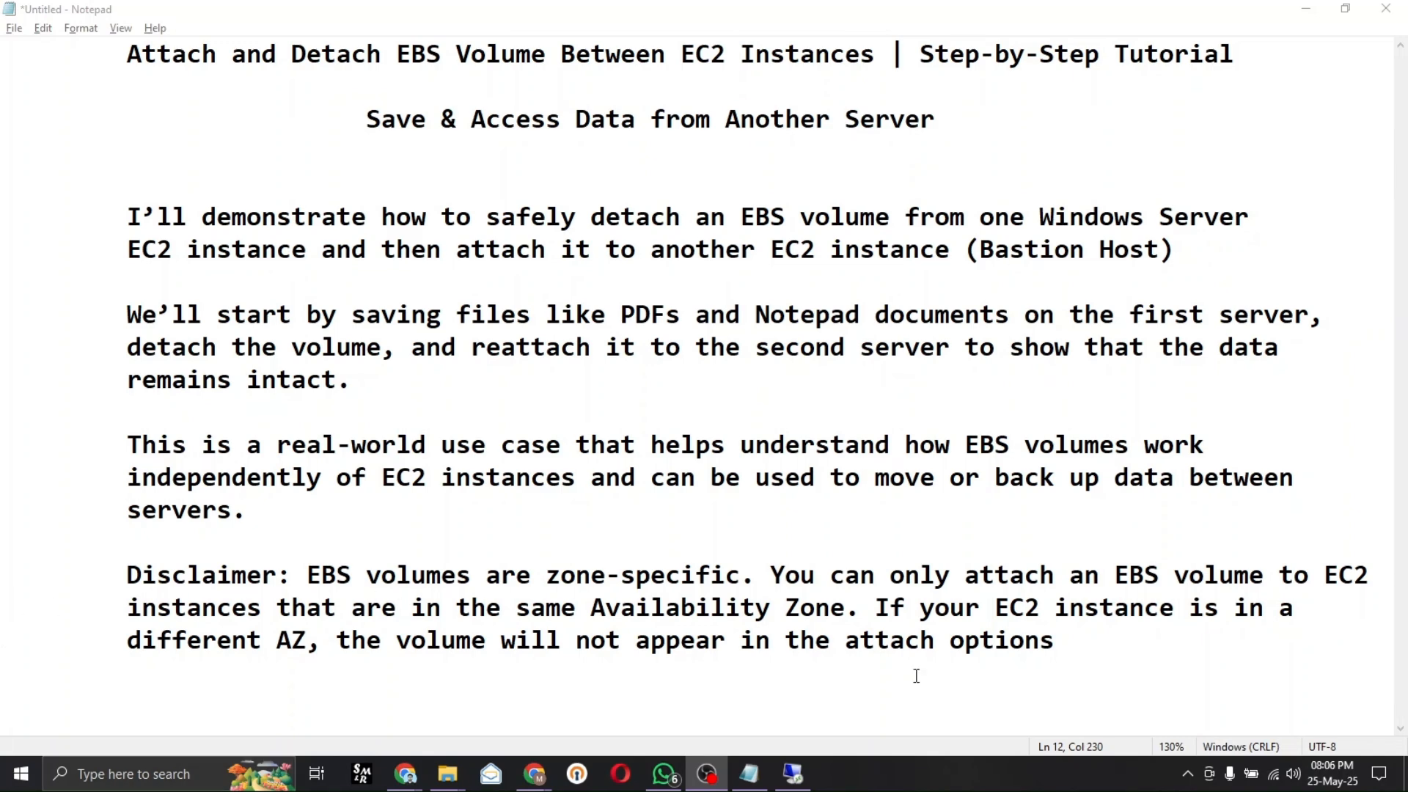
# Step: Review the notes on moving an EBS volume between EC2 instances, including the availability zone disclaimer and the title
pyautogui.moveTo(1056, 642); pyautogui.dragTo(95, 565)
pyautogui.click(1100, 671)
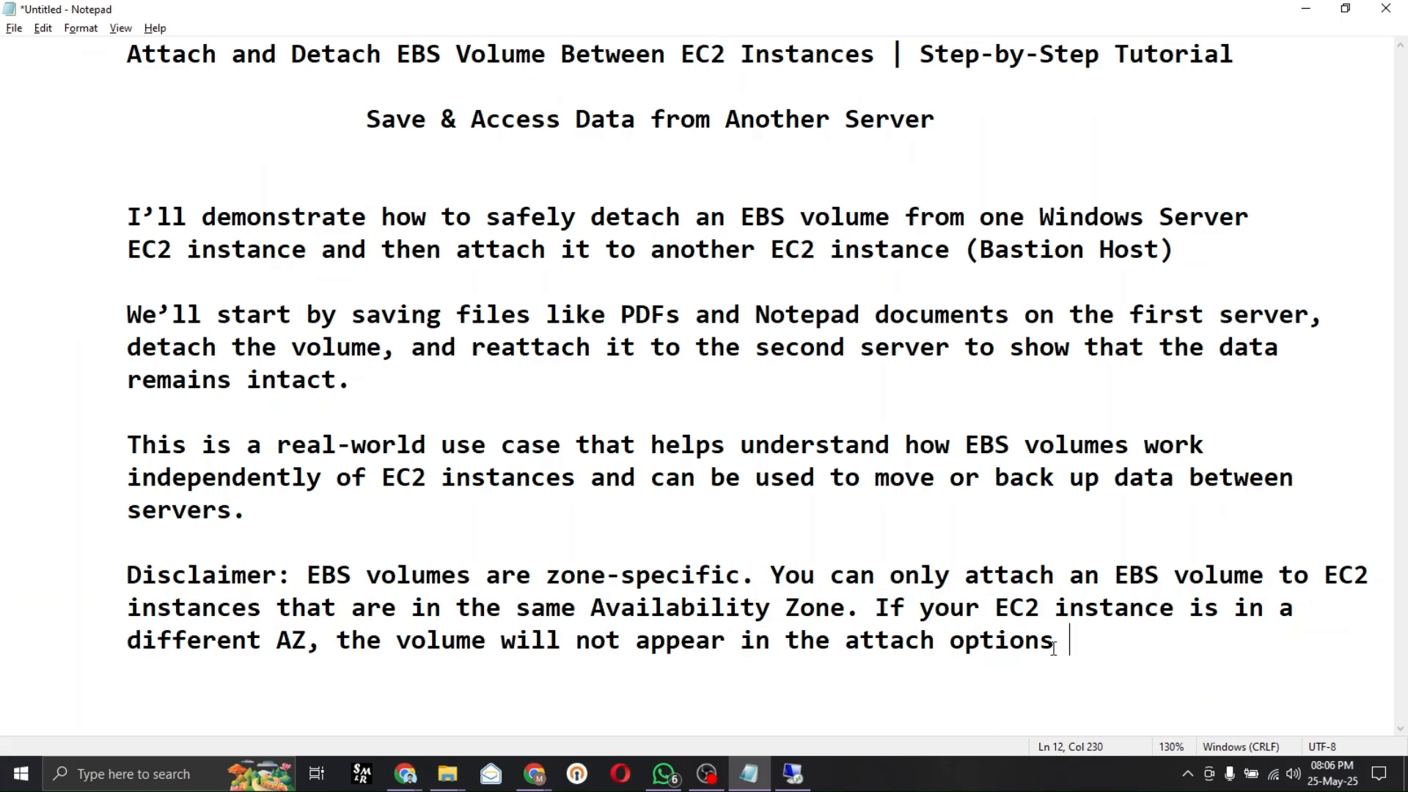
pyautogui.moveTo(1069, 640); pyautogui.dragTo(318, 550)
pyautogui.click(702, 522)
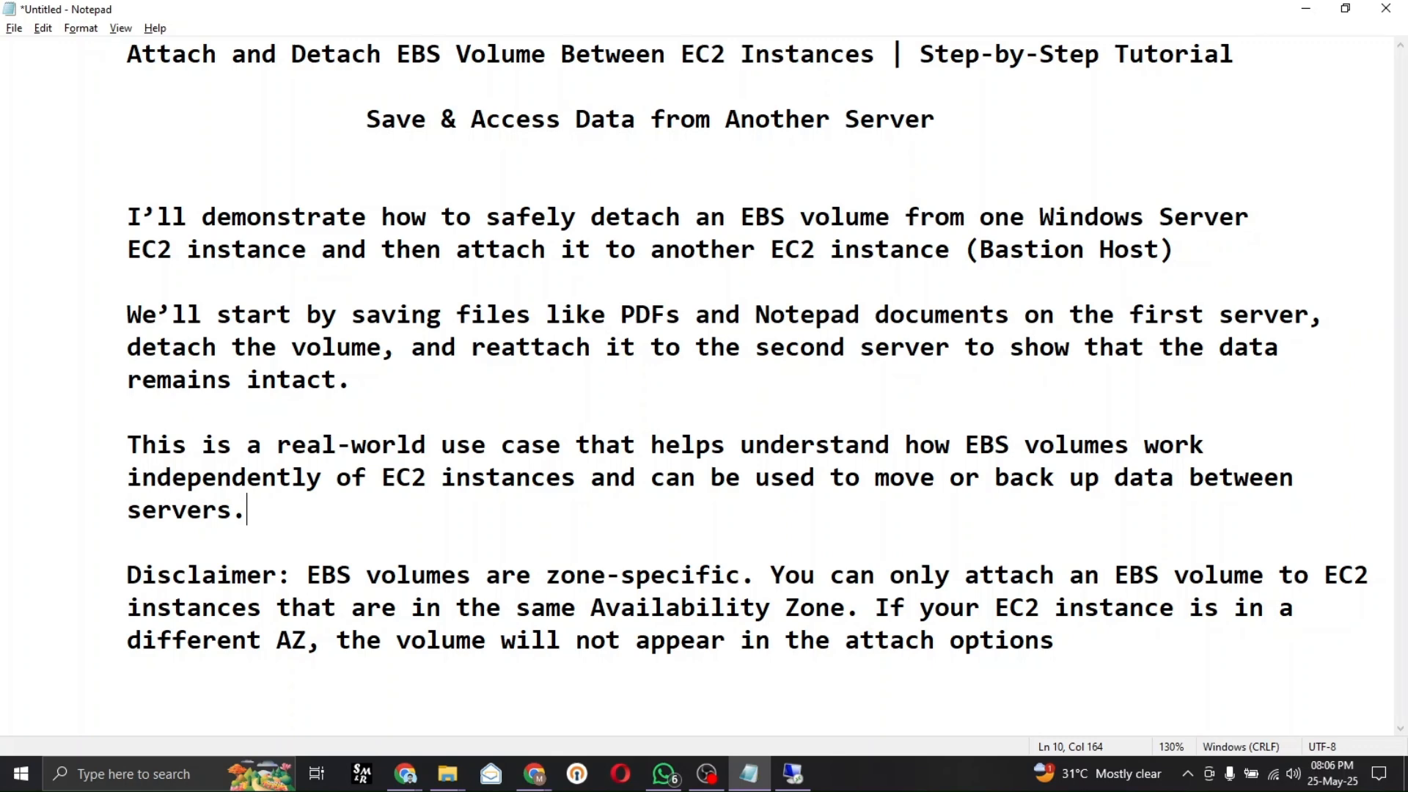
pyautogui.click(379, 59)
pyautogui.hotkey('shift', 'Left')
pyautogui.hotkey('shift', 'Left')
pyautogui.hotkey('shift', 'Left')
pyautogui.hotkey('shift', 'Left')
pyautogui.hotkey('shift', 'Left')
pyautogui.hotkey('shift', 'Left')
pyautogui.doubleClick(150, 54)
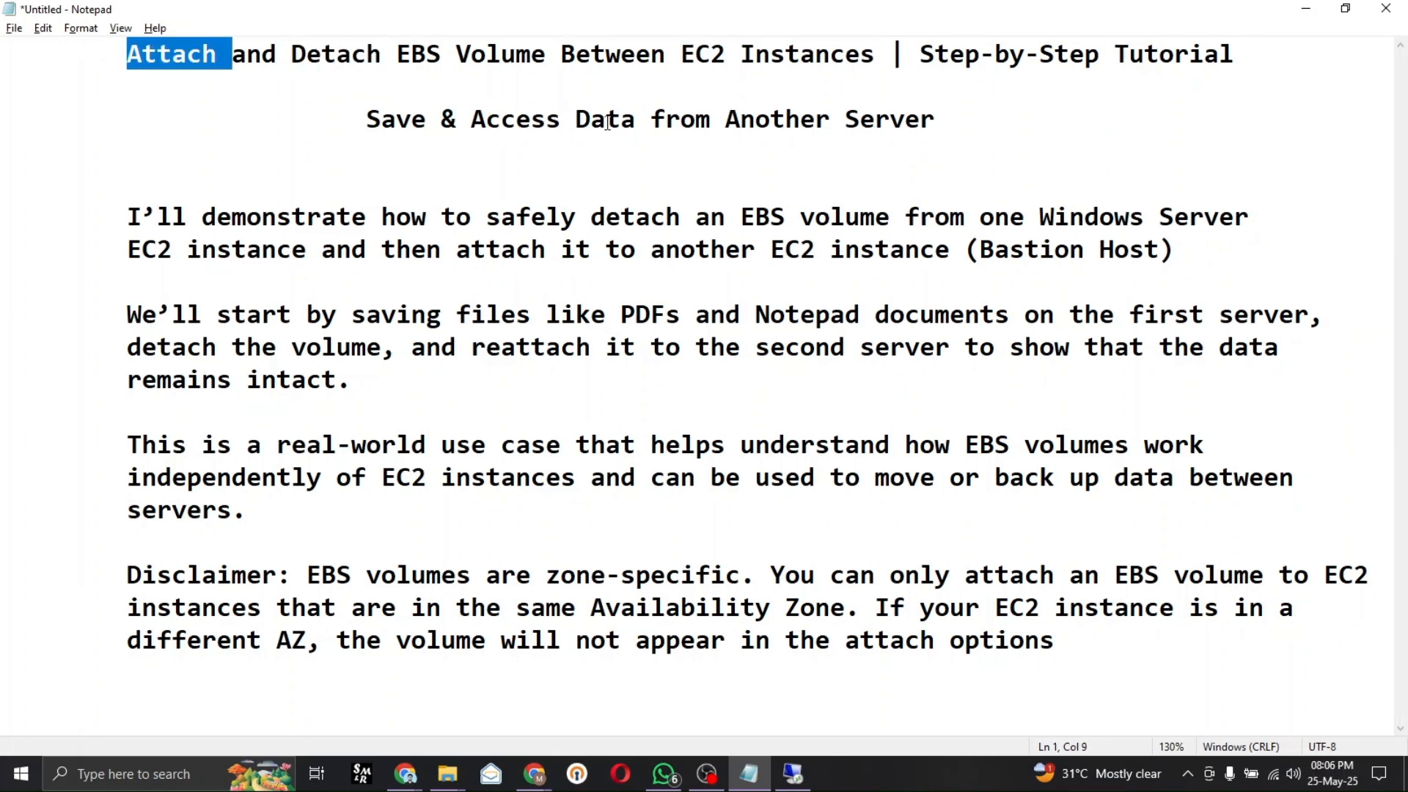
pyautogui.click(706, 774)
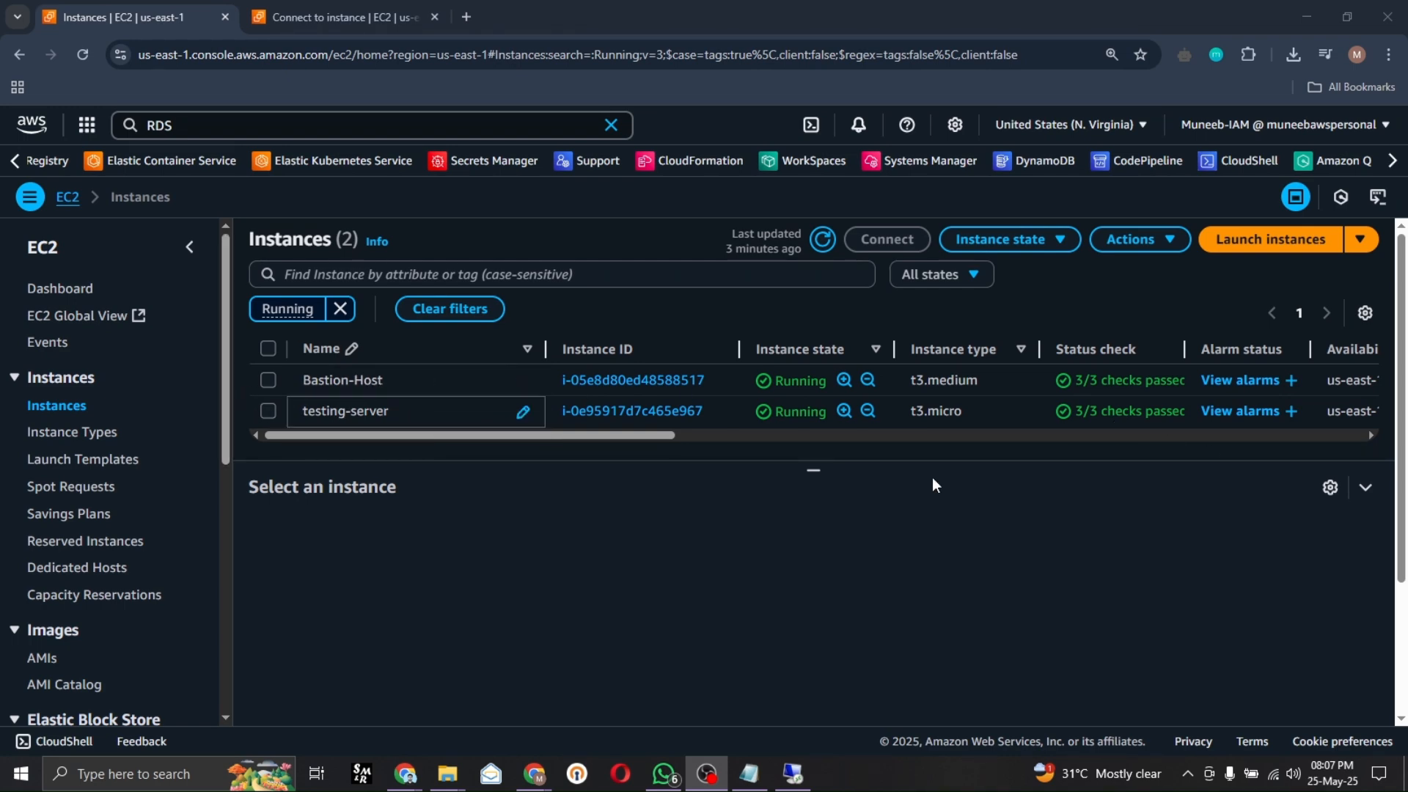
# Step: Switch to the testing-server remote desktop session and open Local Disk (C:) in a maximized File Explorer window
pyautogui.click(792, 774)
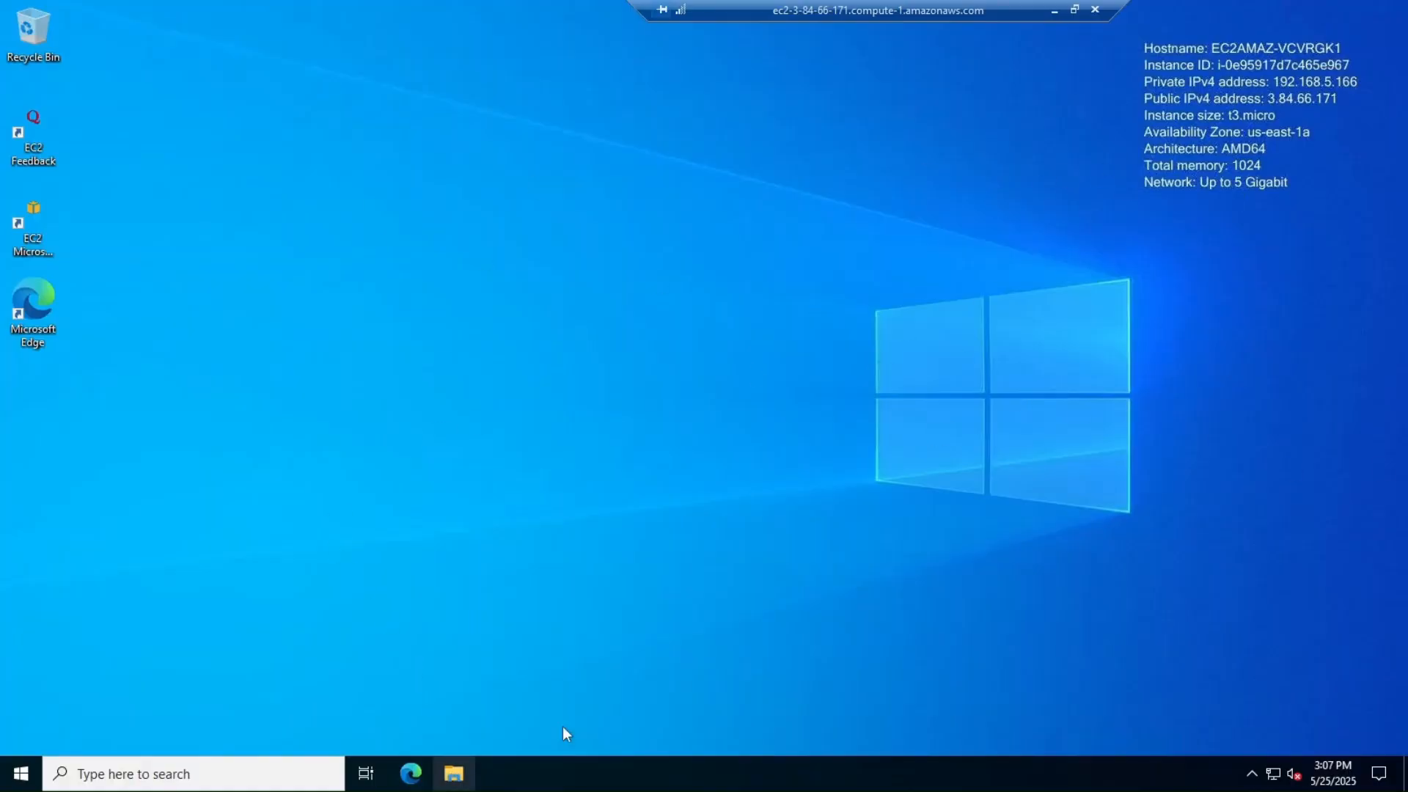
pyautogui.press('super+e')
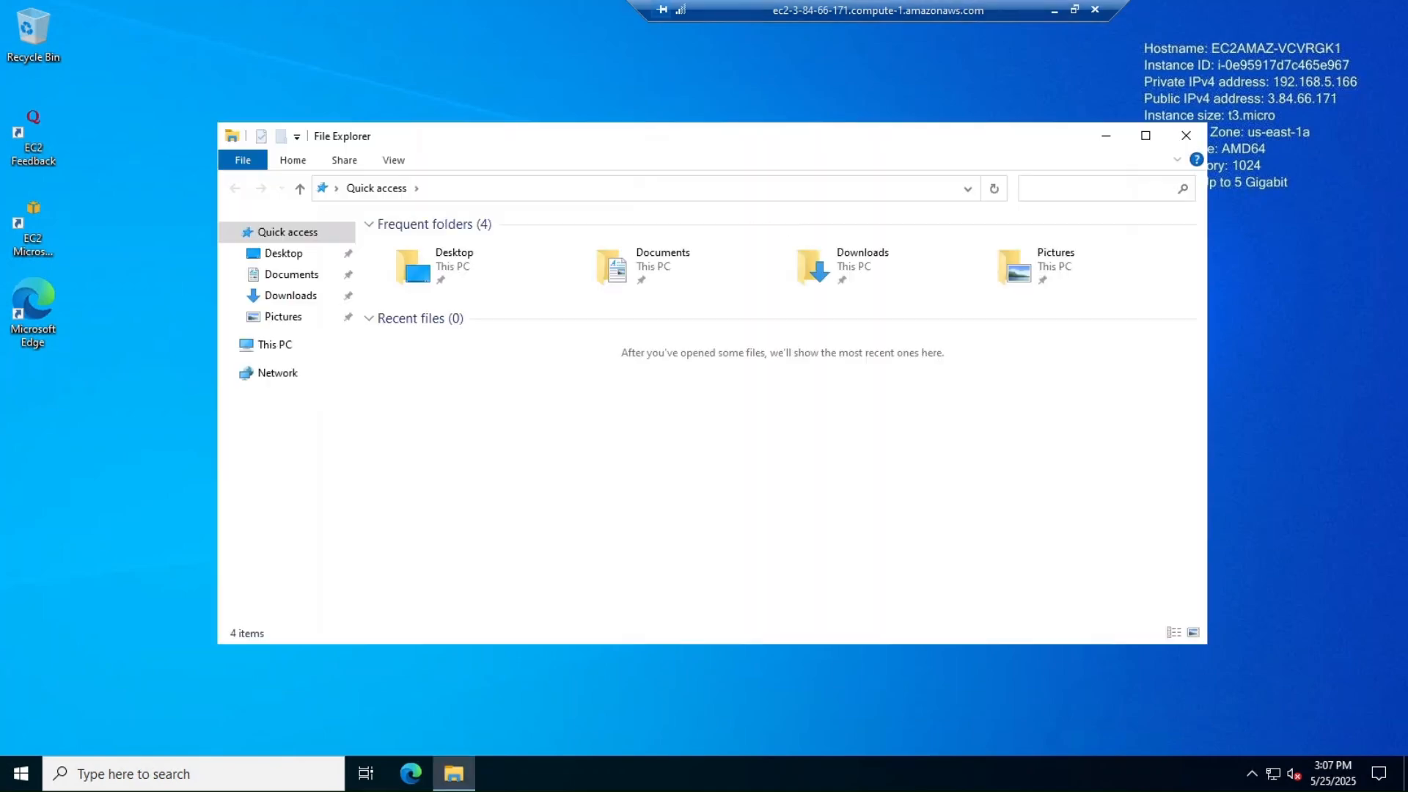
pyautogui.click(1157, 141)
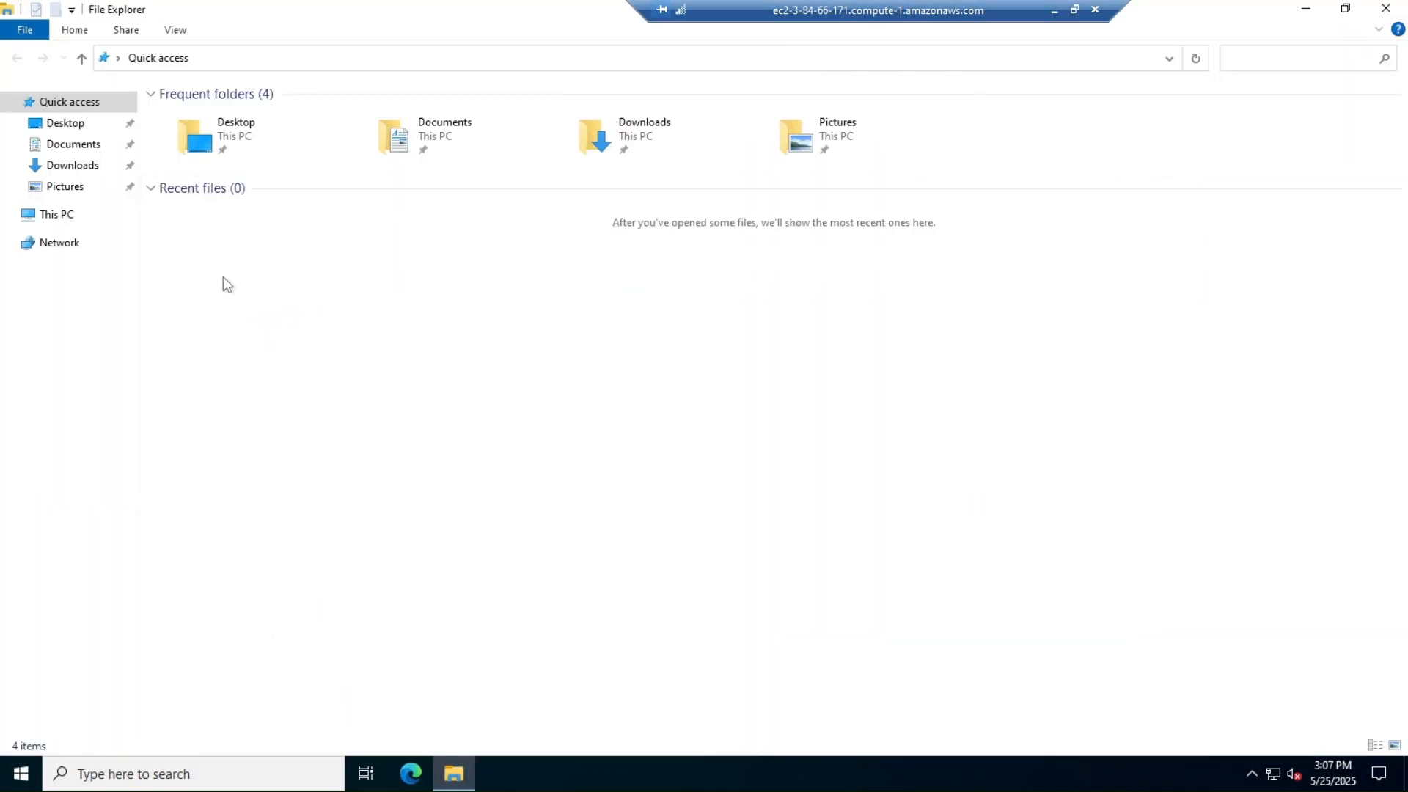
pyautogui.click(66, 217)
pyautogui.doubleClick(315, 250)
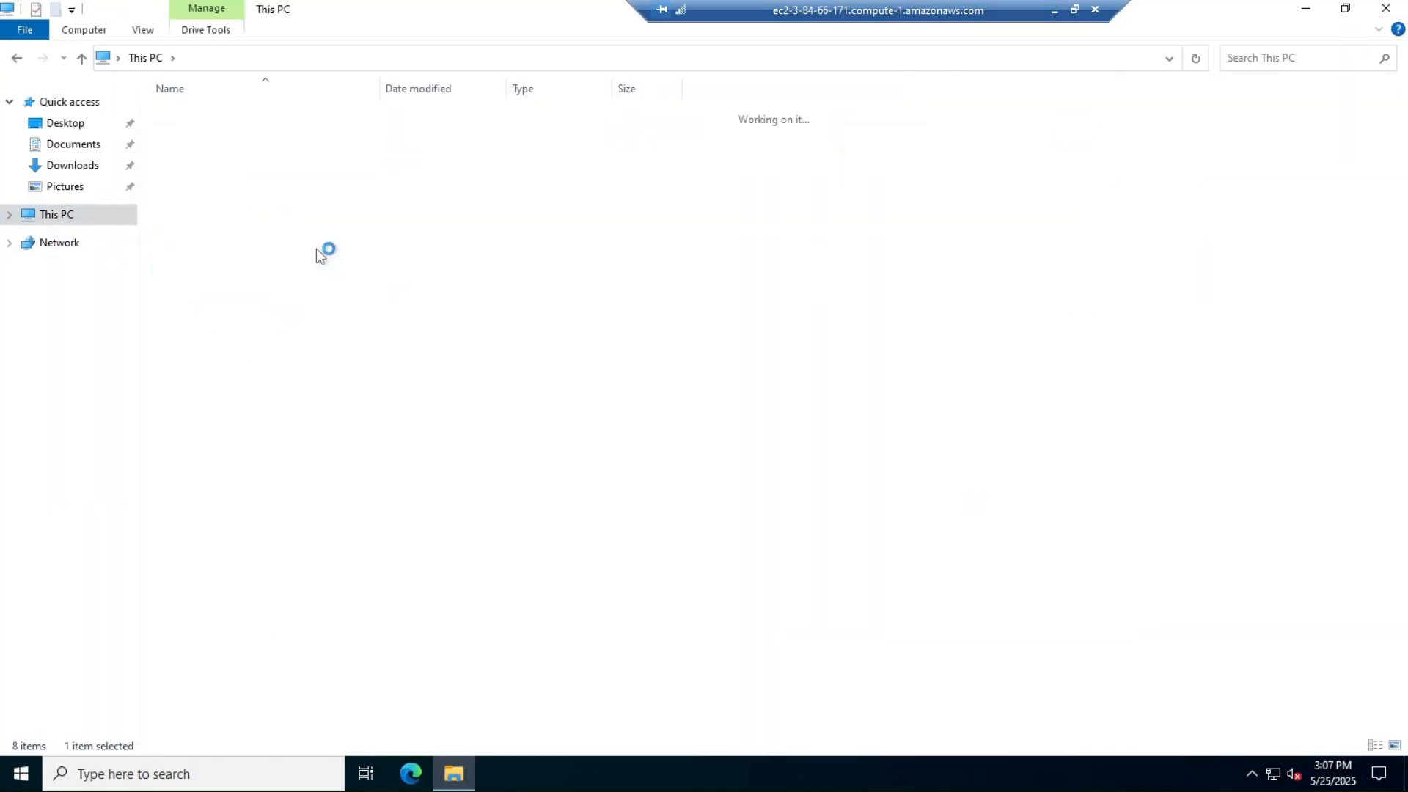
# Step: Create a new folder named Techwithmuneeb in the root of Local Disk (C:)
pyautogui.rightClick(441, 367)
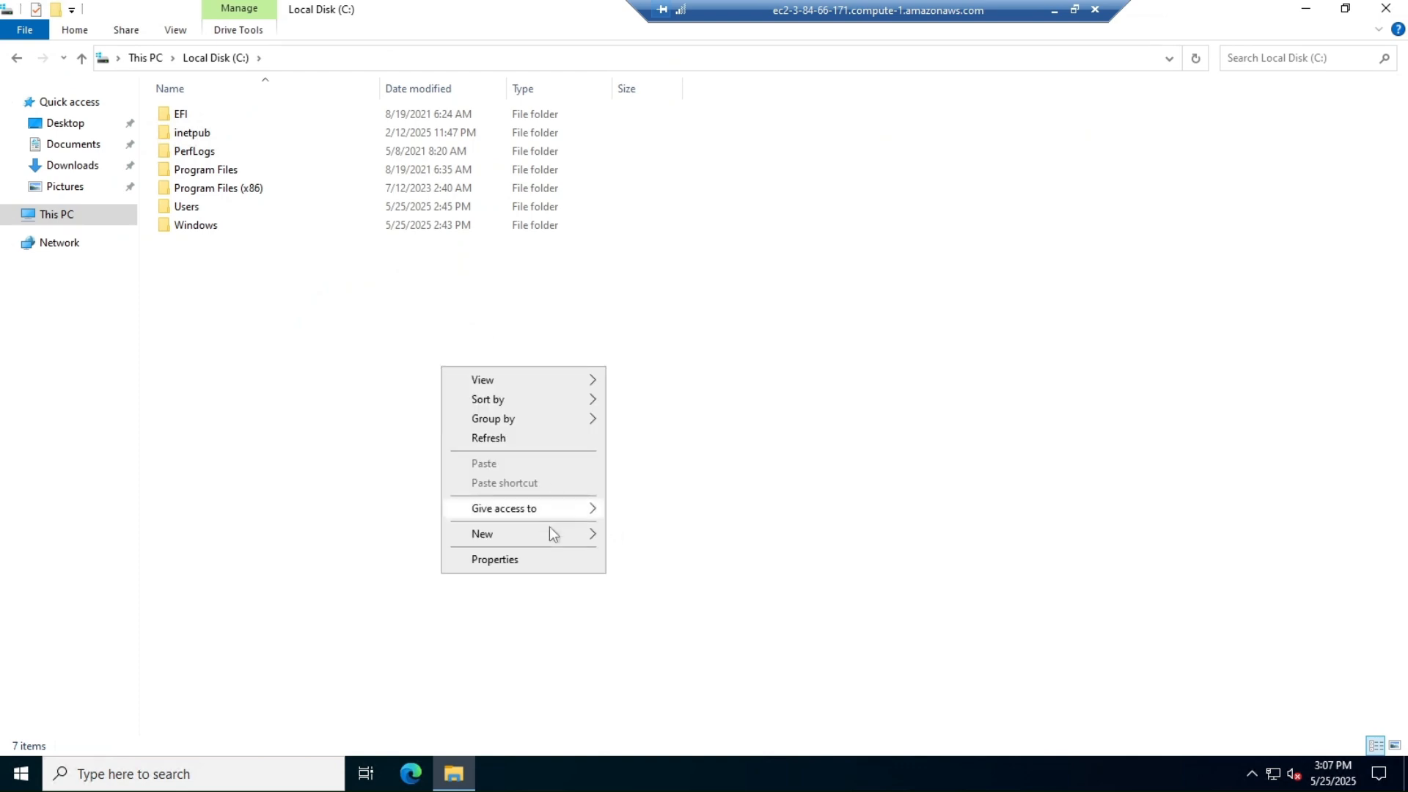
pyautogui.moveTo(550, 531)
pyautogui.click(651, 538)
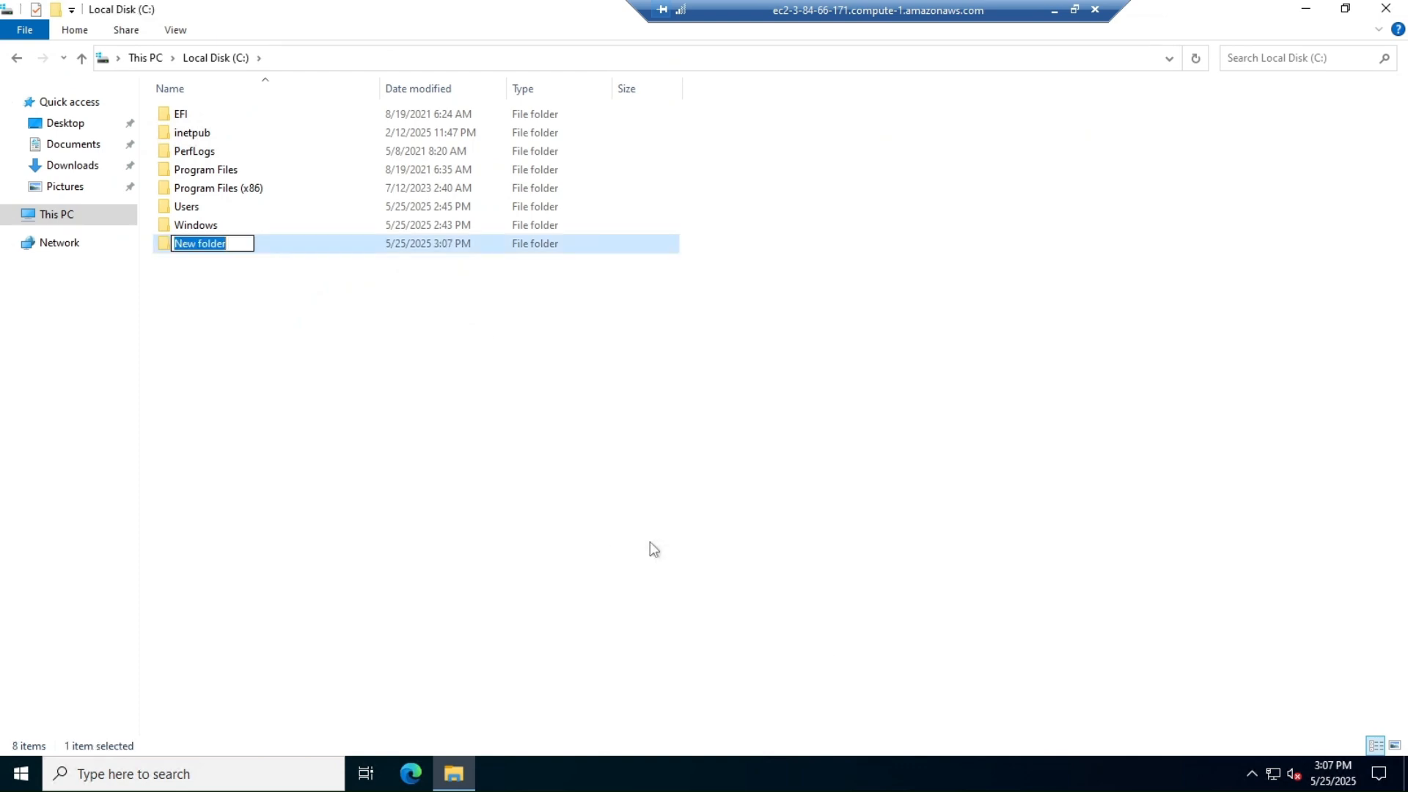
pyautogui.write('Techwithmuneeb')
pyautogui.press('Return')
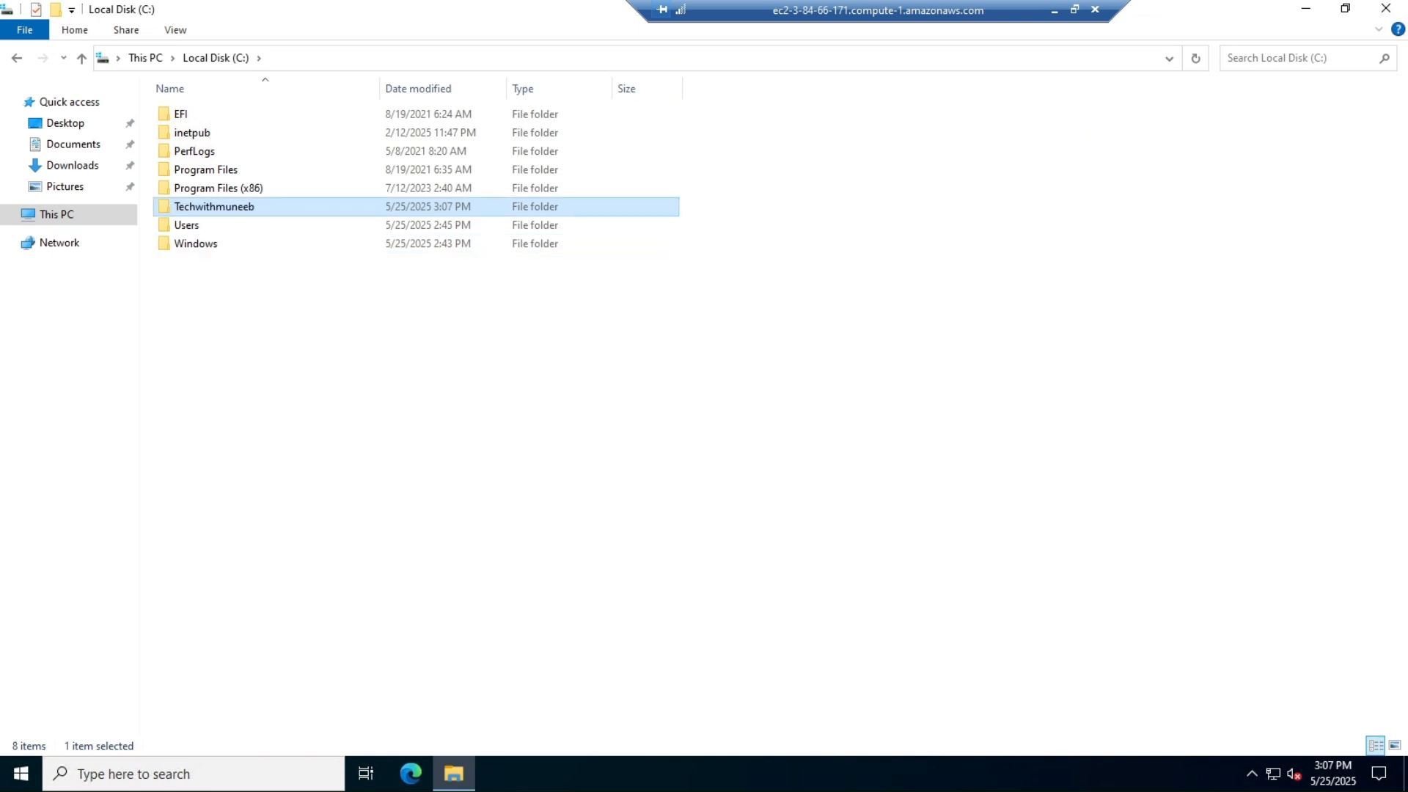
# Step: Copy the portfolio folder from the local desktop into the server's Techwithmuneeb folder and maximize the remote session again
pyautogui.doubleClick(273, 217)
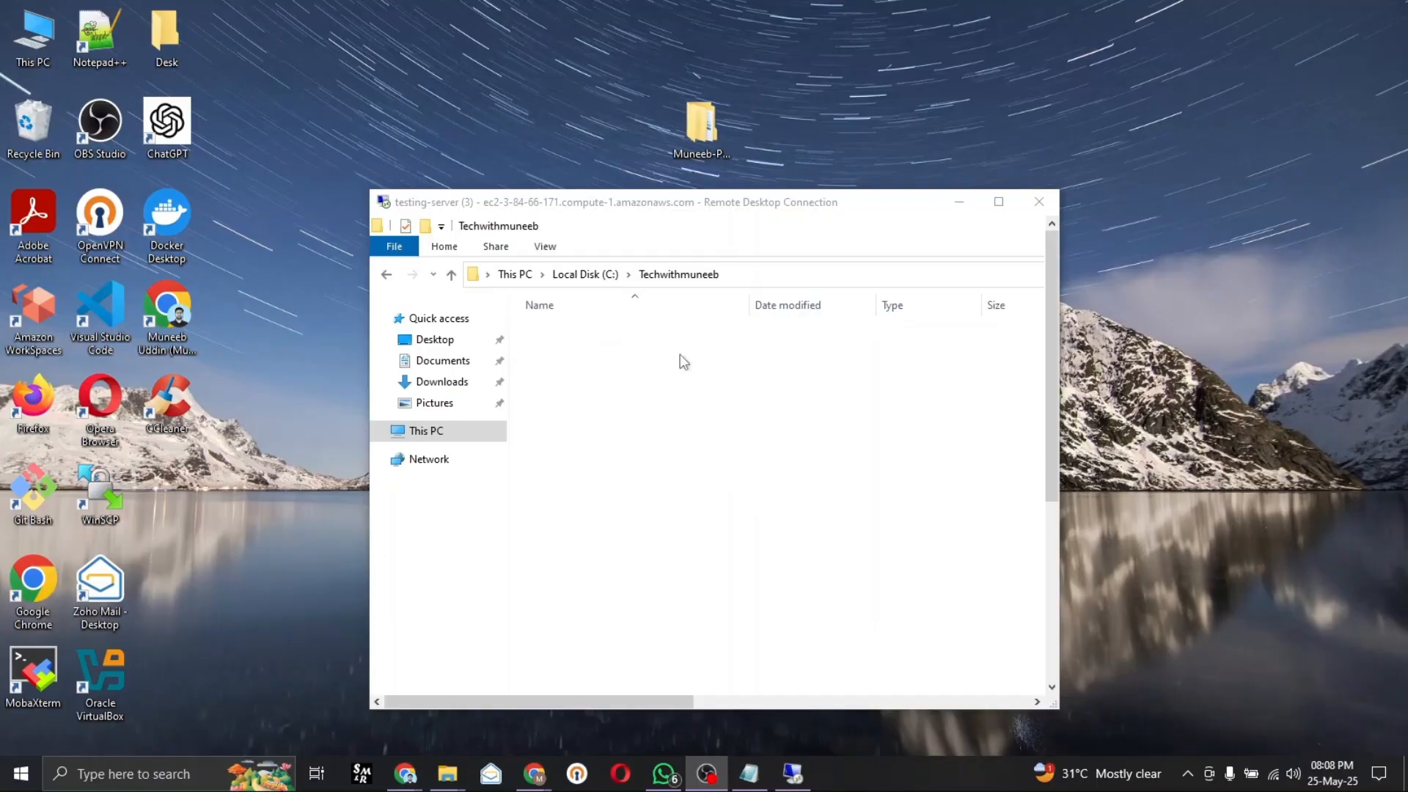
pyautogui.click(699, 127)
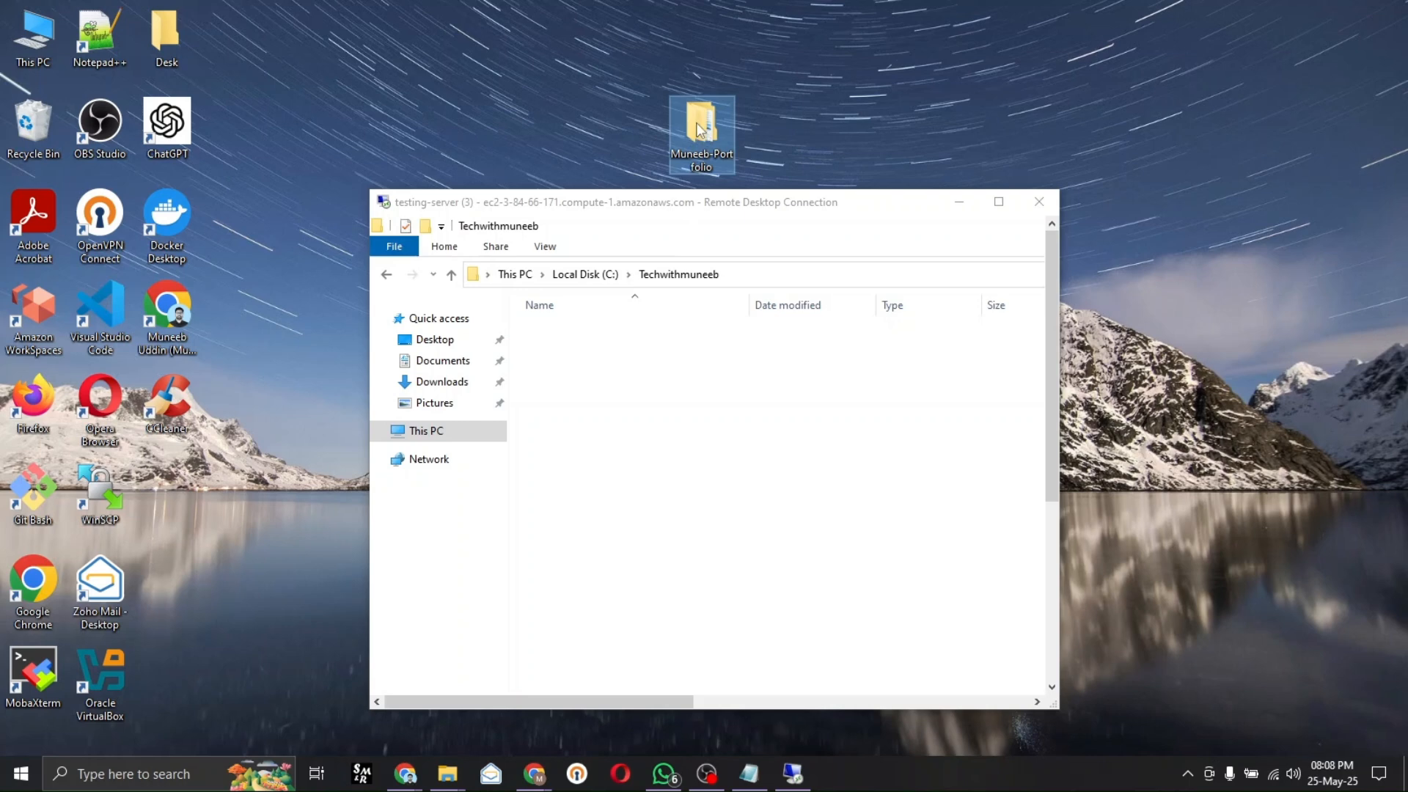
pyautogui.click(598, 356)
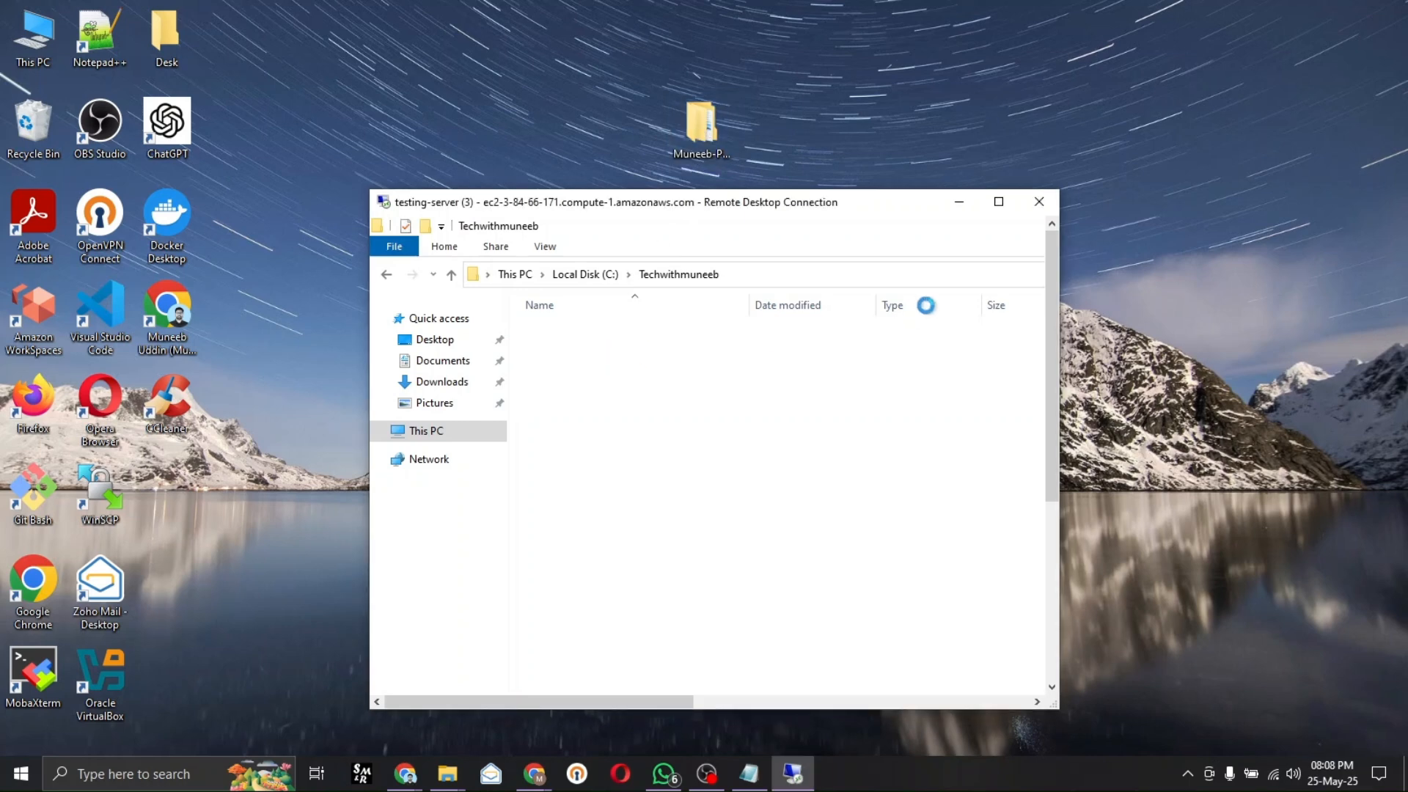
pyautogui.click(998, 202)
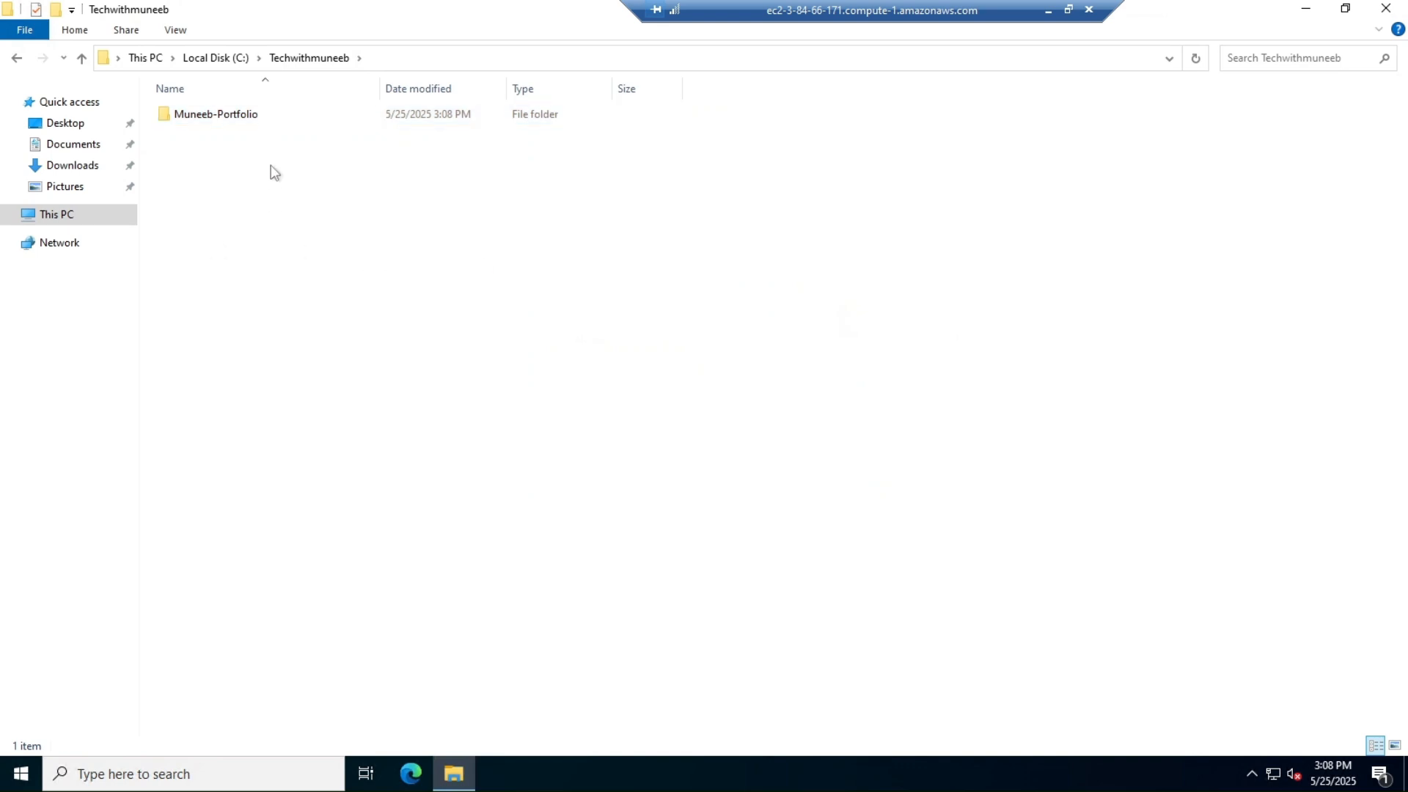
# Step: Examine the copied portfolio folder's contents and its location under C:\Techwithmuneeb, and minimize File Explorer and the remote session
pyautogui.doubleClick(273, 116)
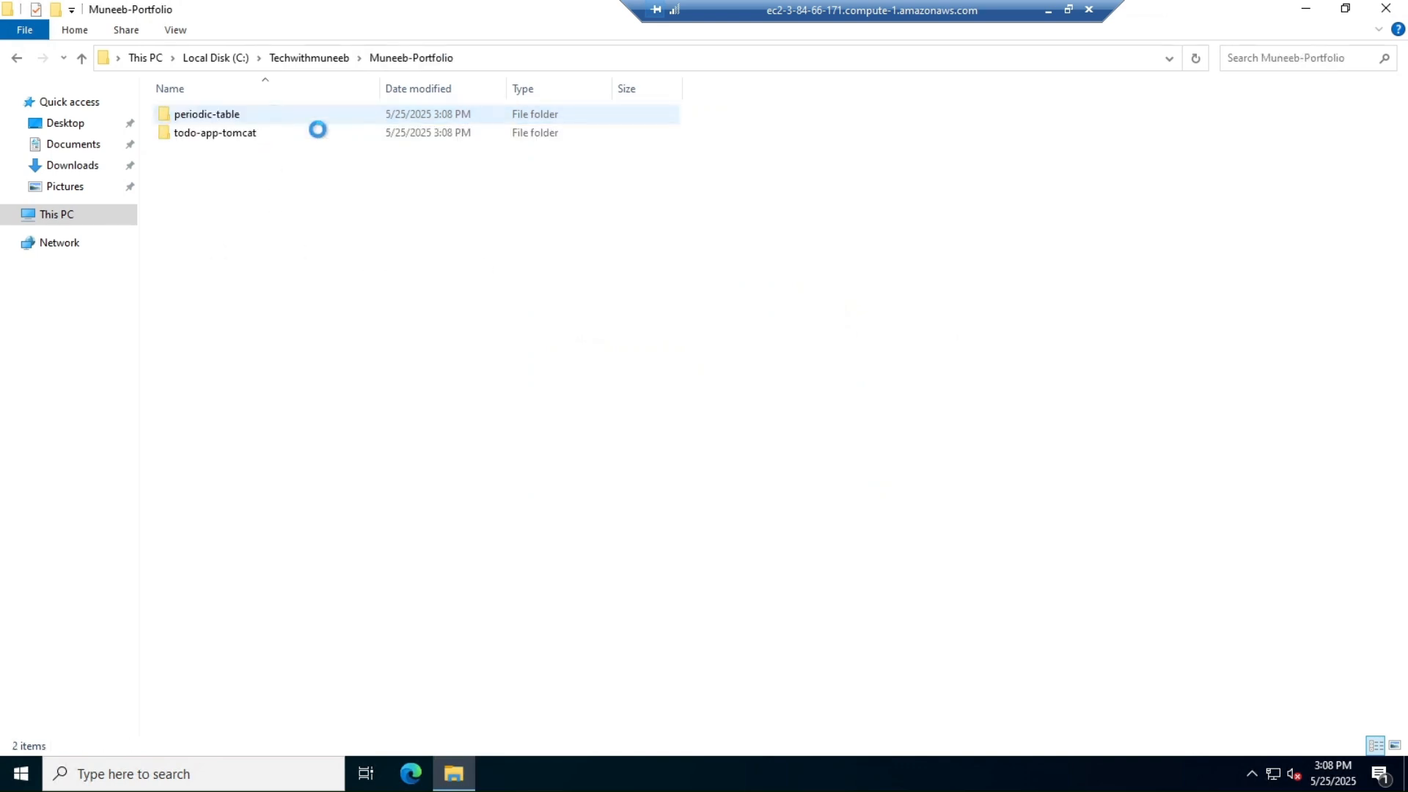
pyautogui.scroll(6, 516, 263)
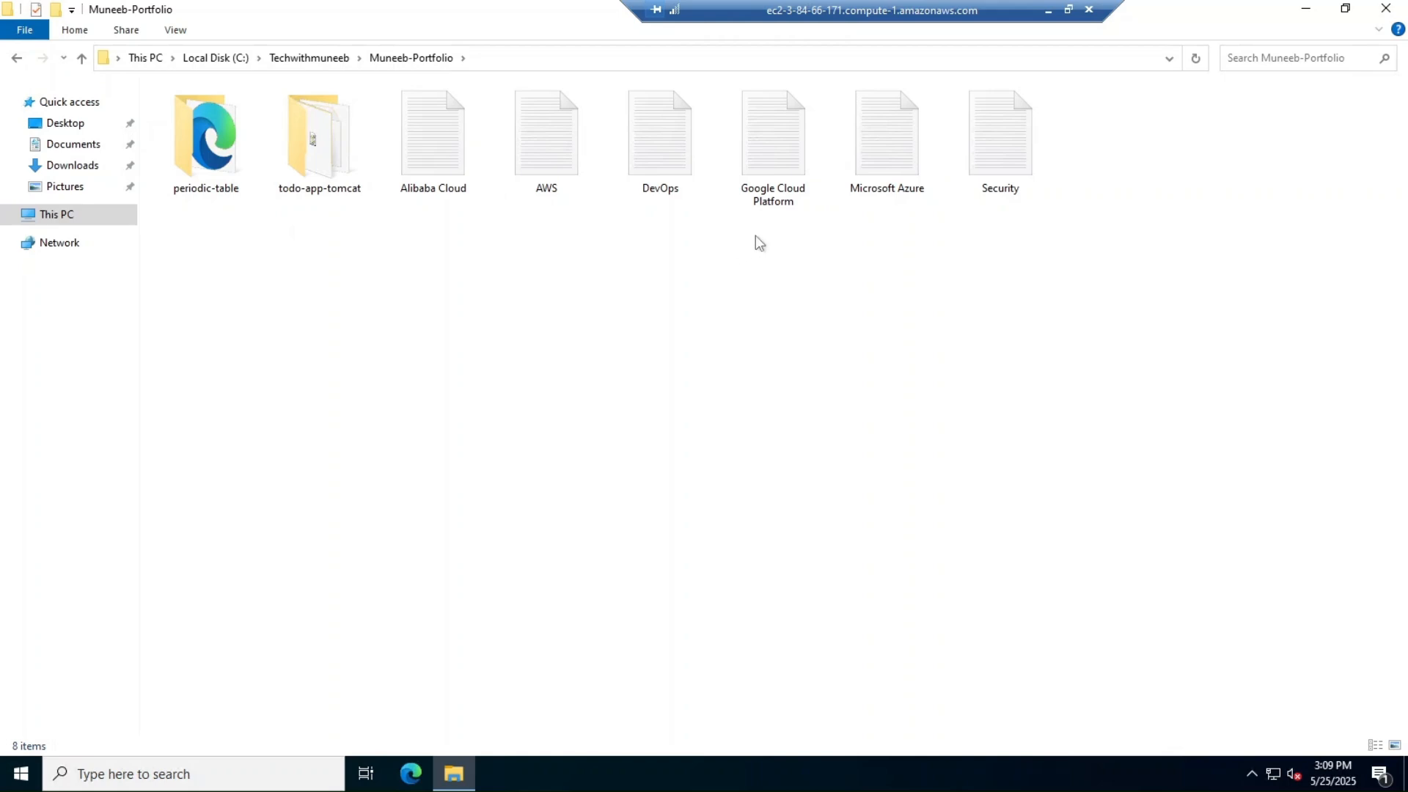
pyautogui.click(322, 58)
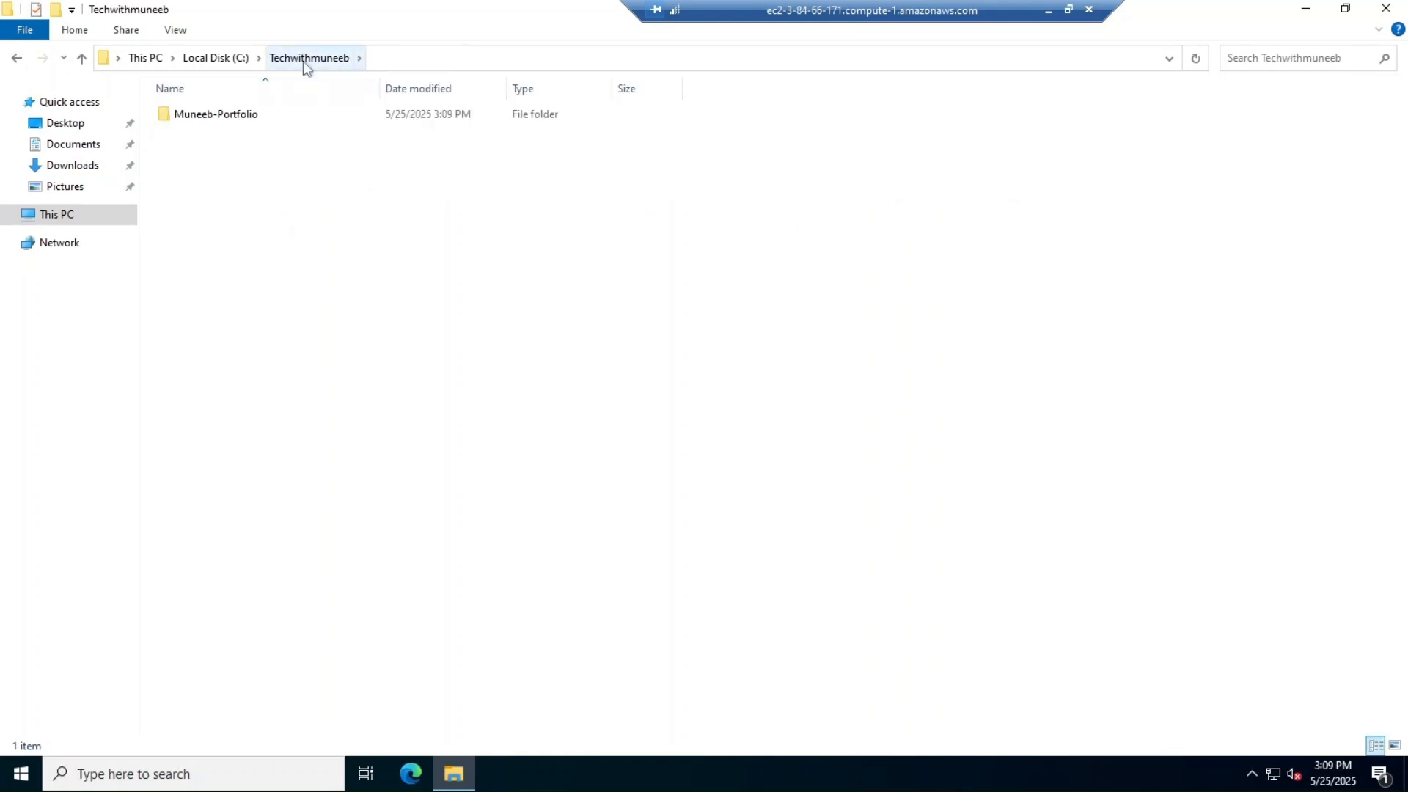
pyautogui.click(212, 58)
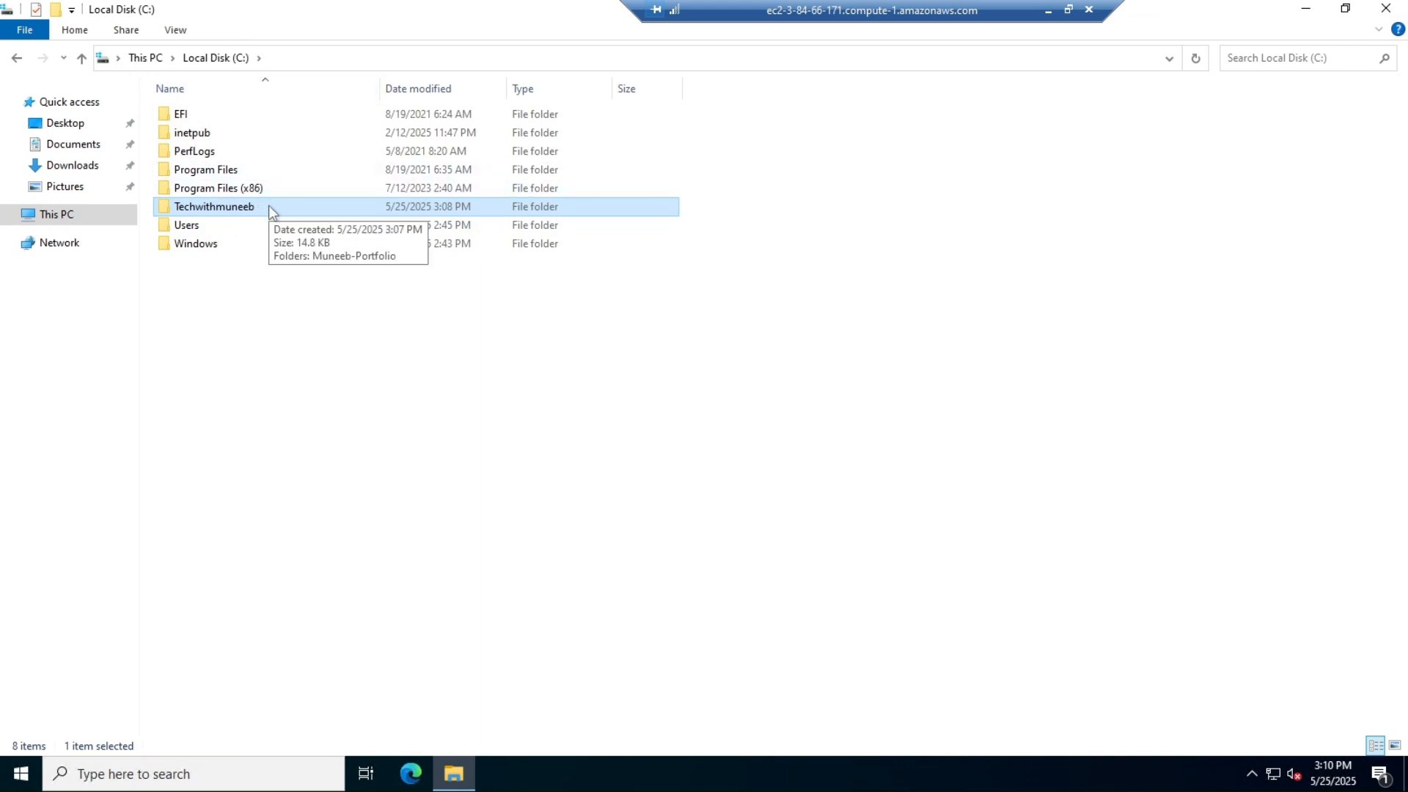
pyautogui.doubleClick(270, 207)
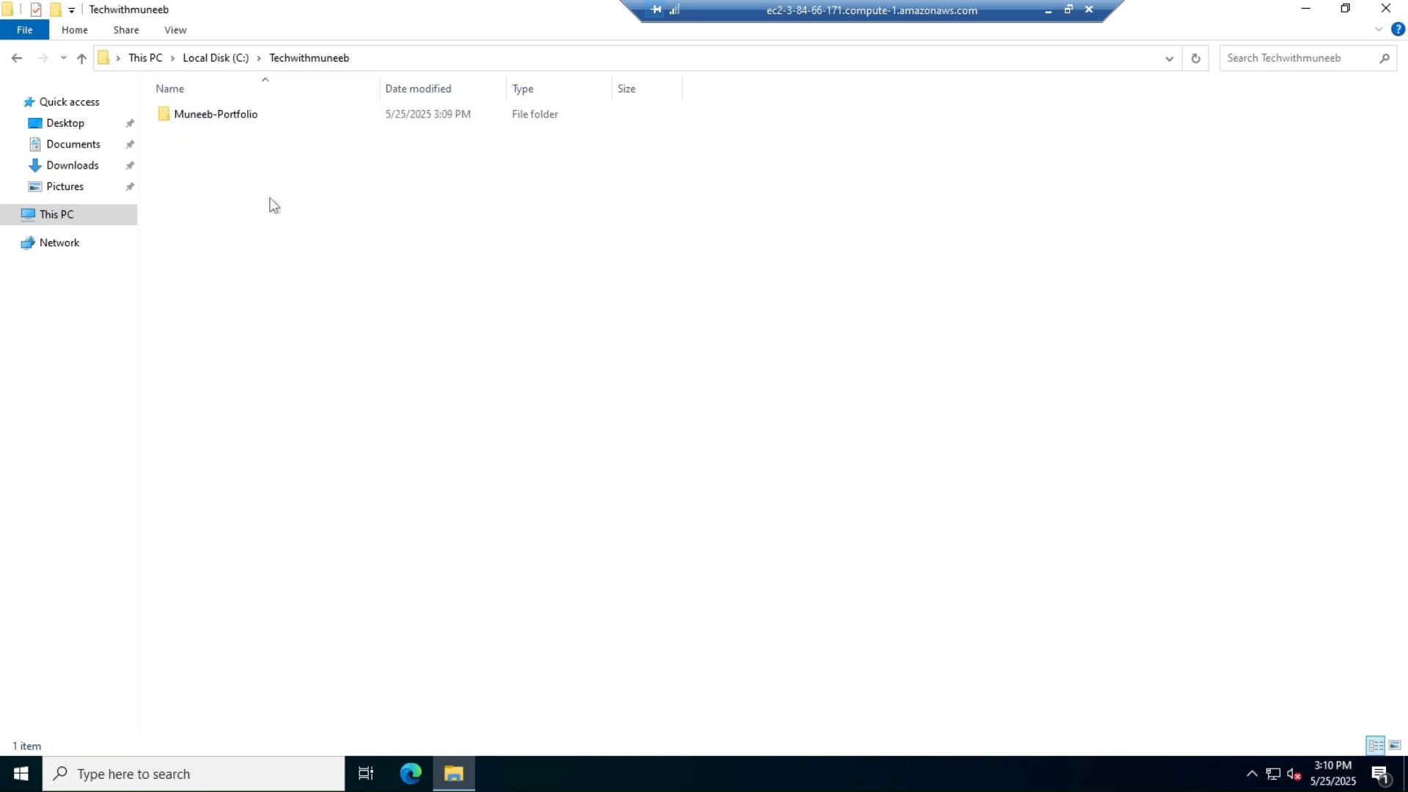
pyautogui.doubleClick(286, 114)
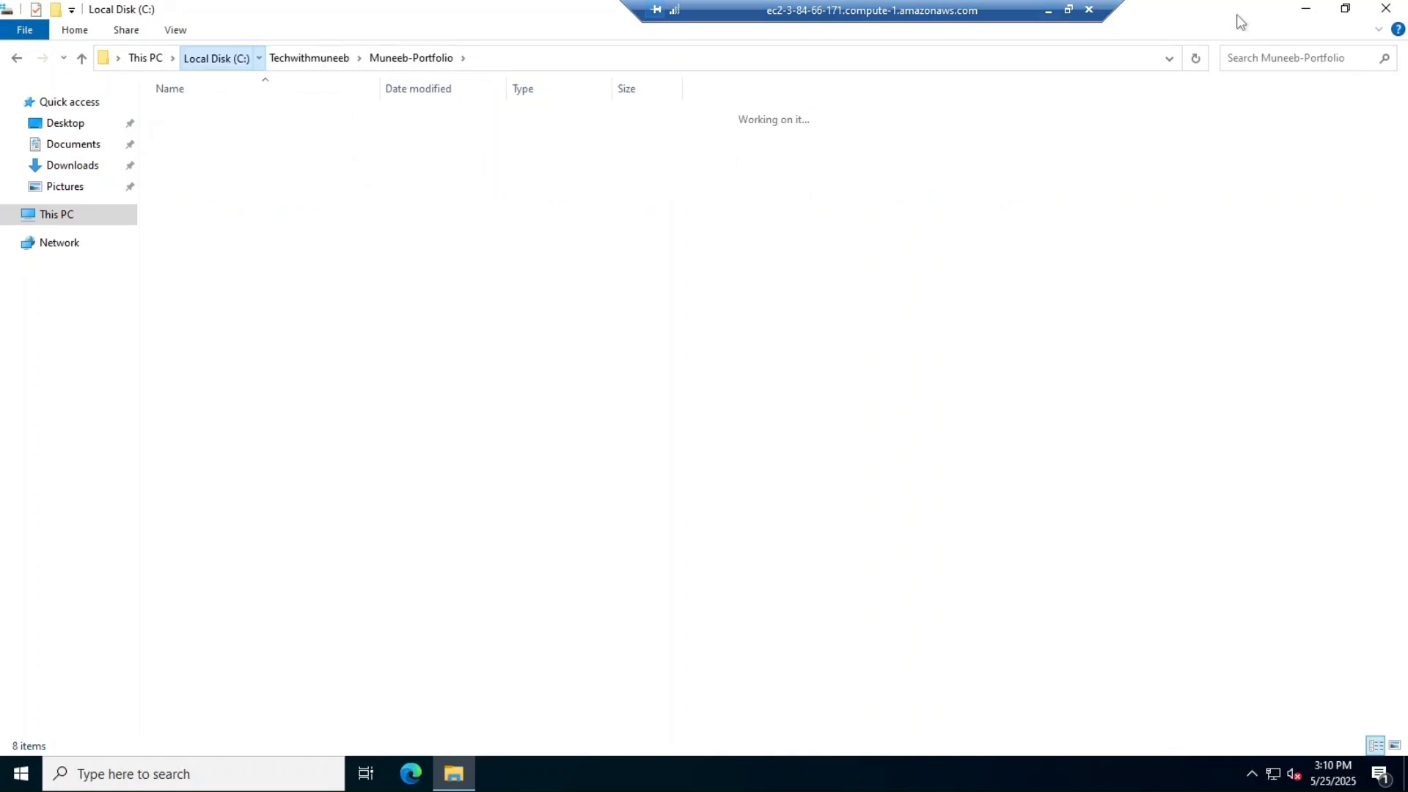
pyautogui.click(1306, 8)
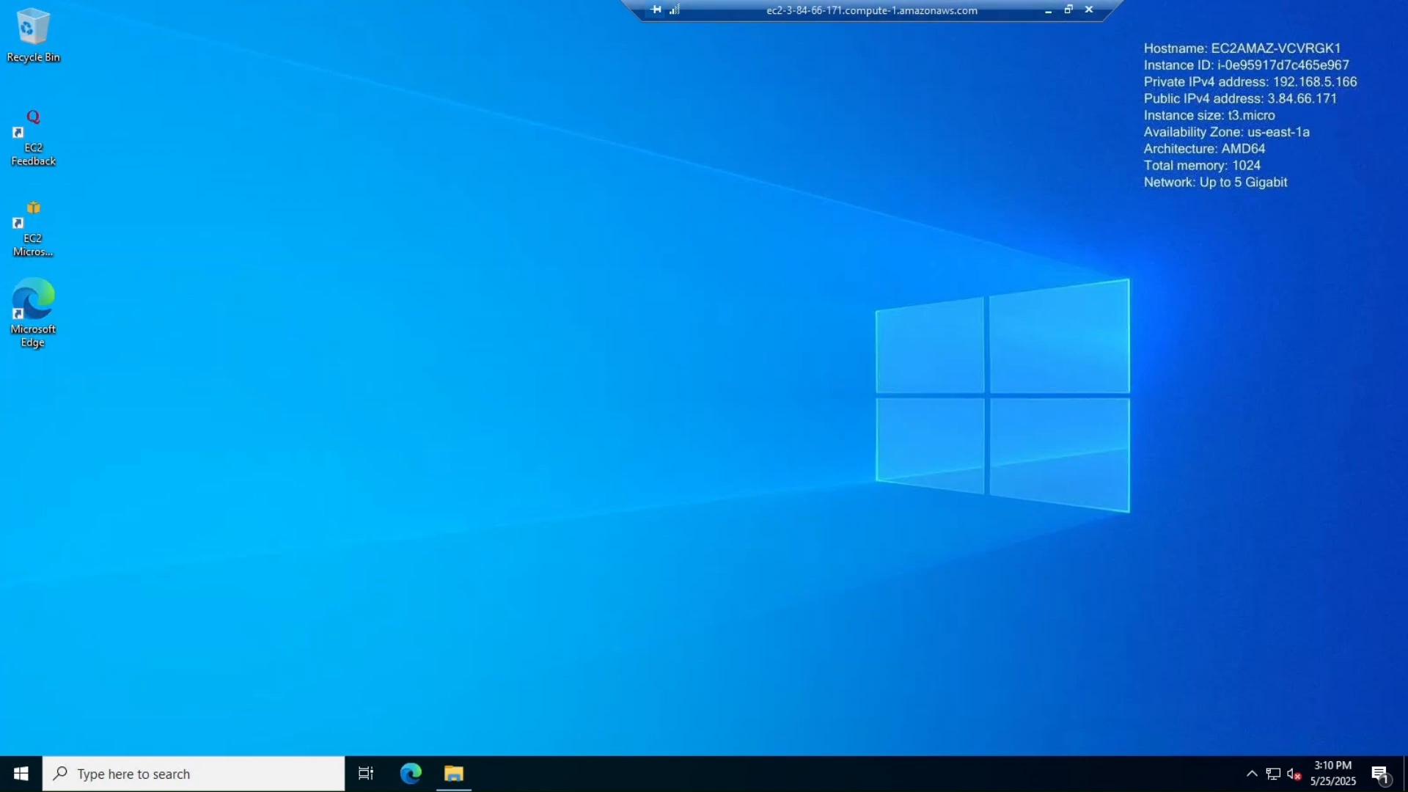
pyautogui.click(1048, 9)
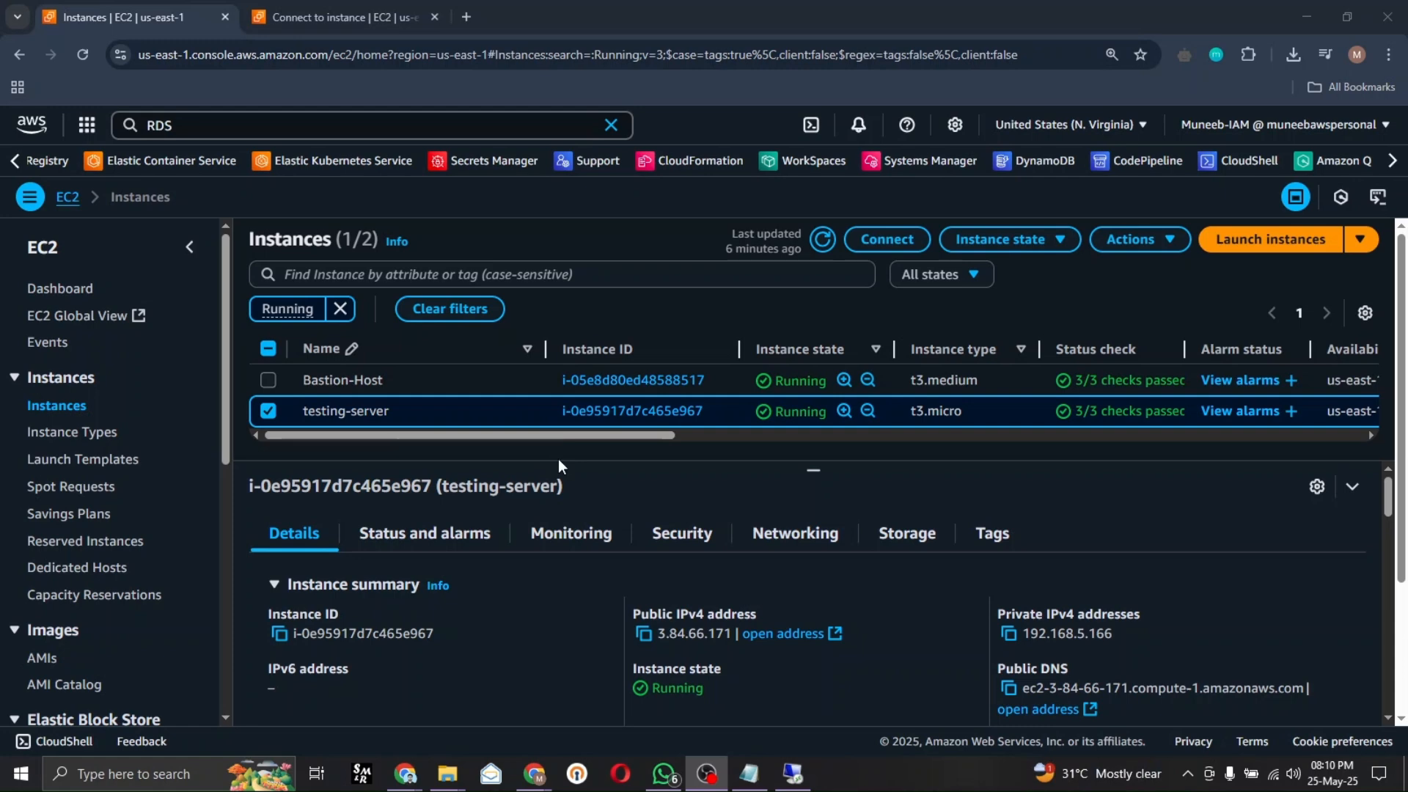
# Step: Stop the testing-server instance in the EC2 console and confirm the stop
pyautogui.click(1033, 250)
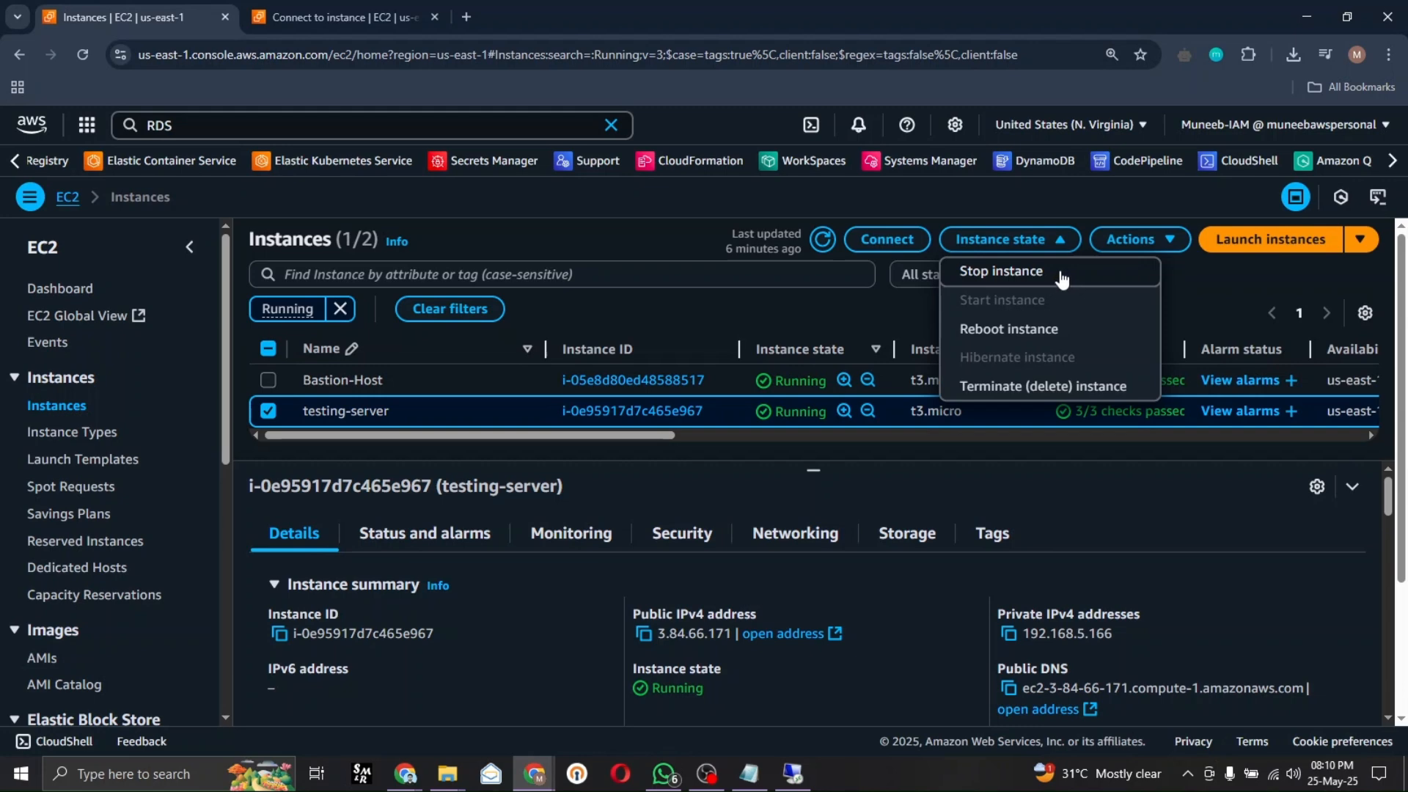
pyautogui.click(1061, 272)
pyautogui.click(1164, 613)
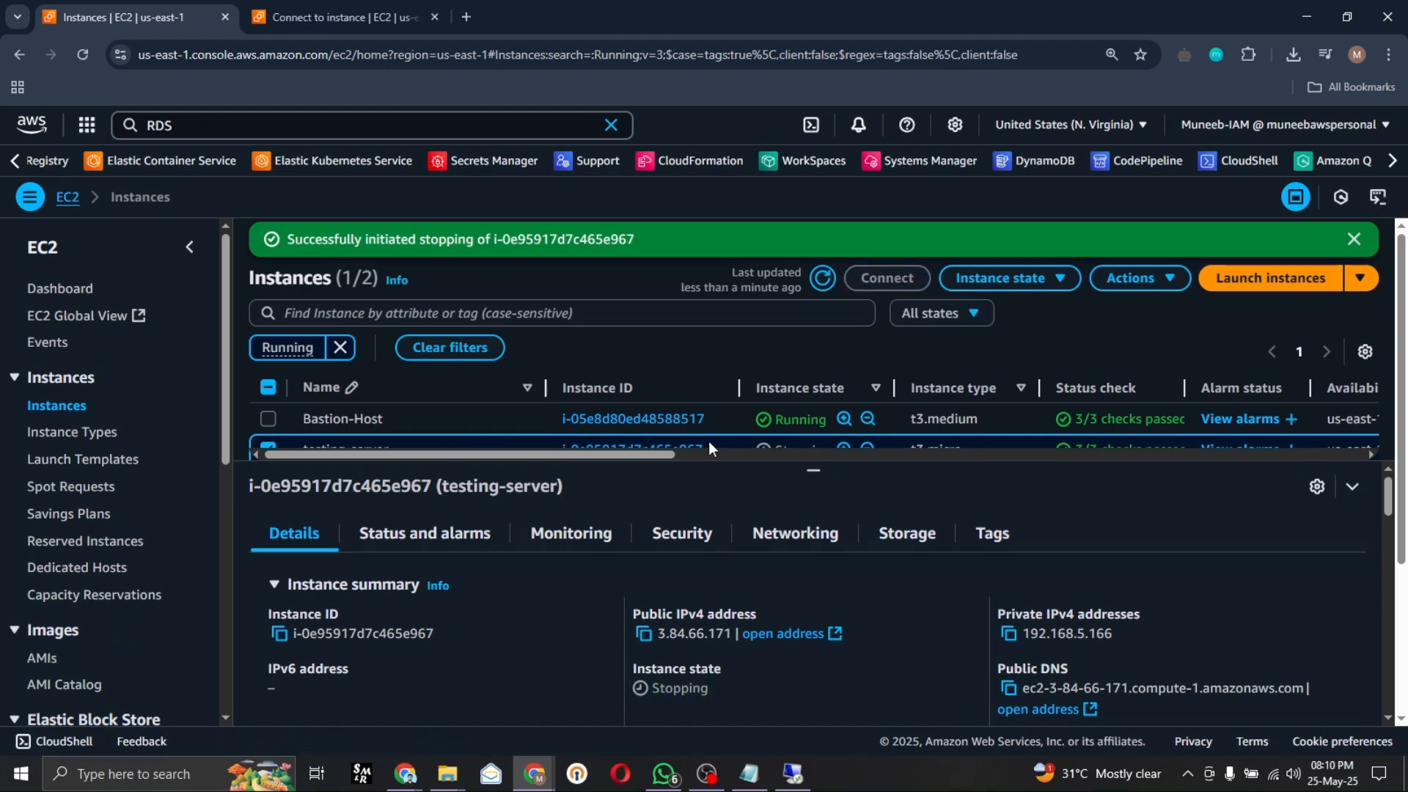
# Step: Open the volume attached as /dev/sda1 from testing-server's storage details in a new browser tab, dismissing the Remote Desktop message
pyautogui.scroll(-1, 670, 452)
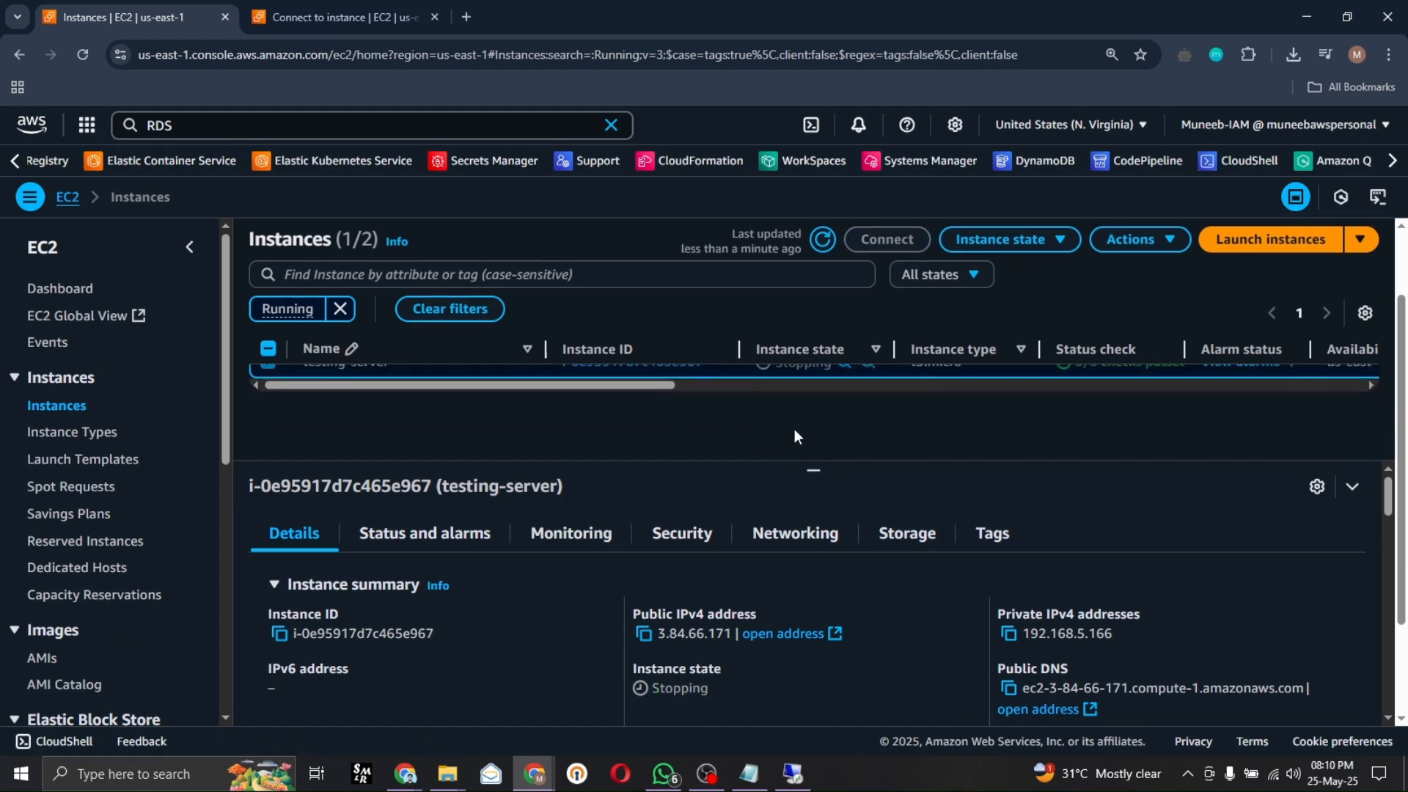
pyautogui.scroll(1, 794, 429)
pyautogui.click(908, 533)
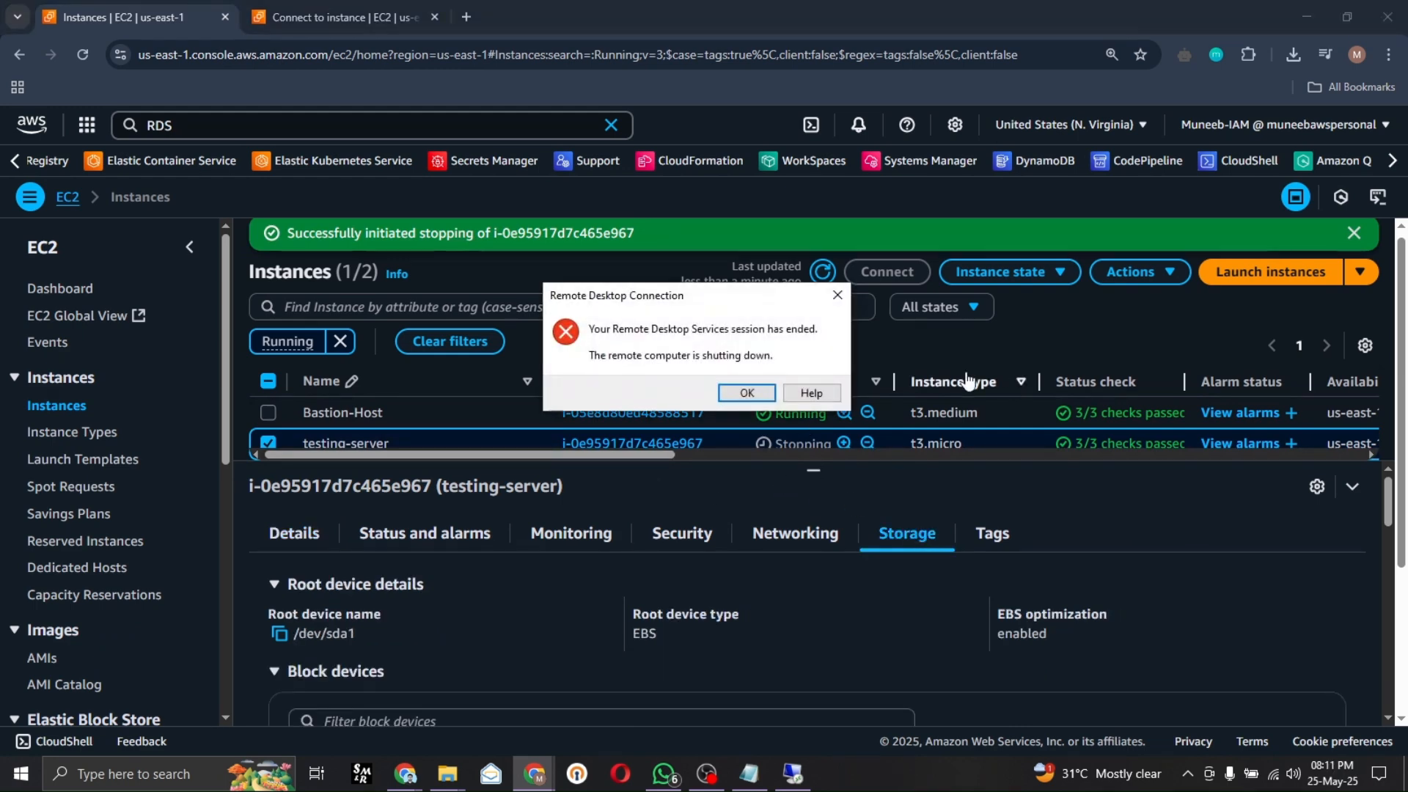
pyautogui.click(750, 392)
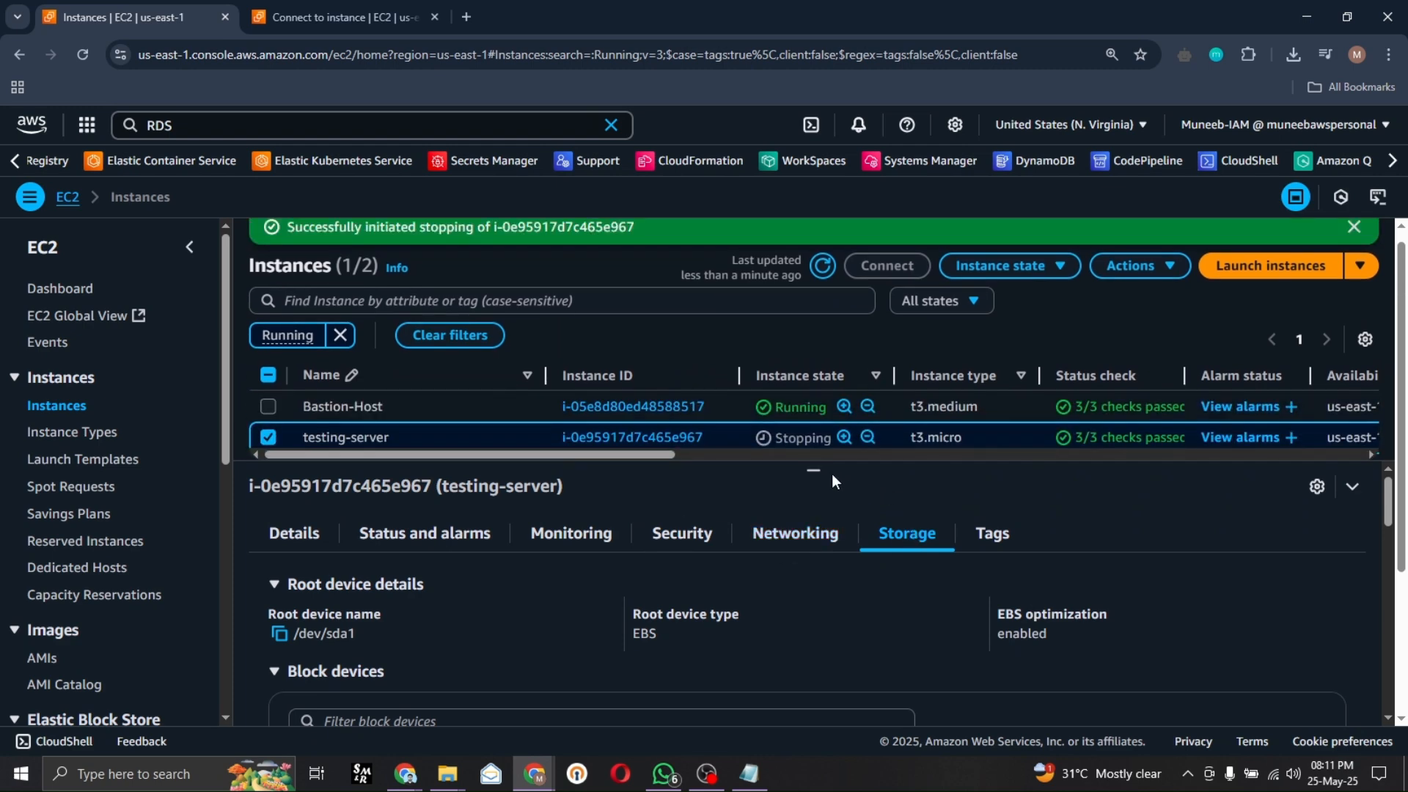
pyautogui.scroll(-1, 675, 612)
pyautogui.scroll(-2, 676, 612)
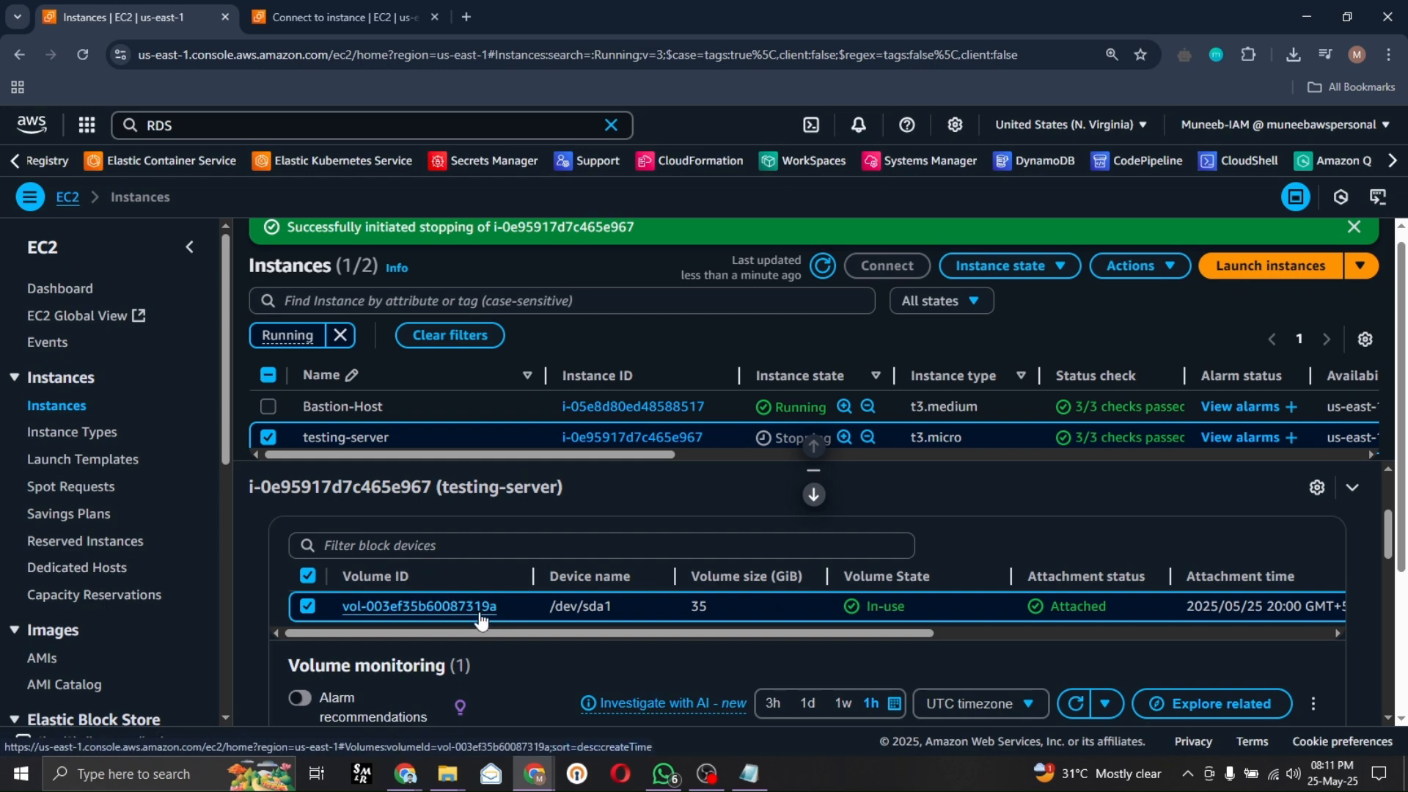
pyautogui.middleClick(481, 609)
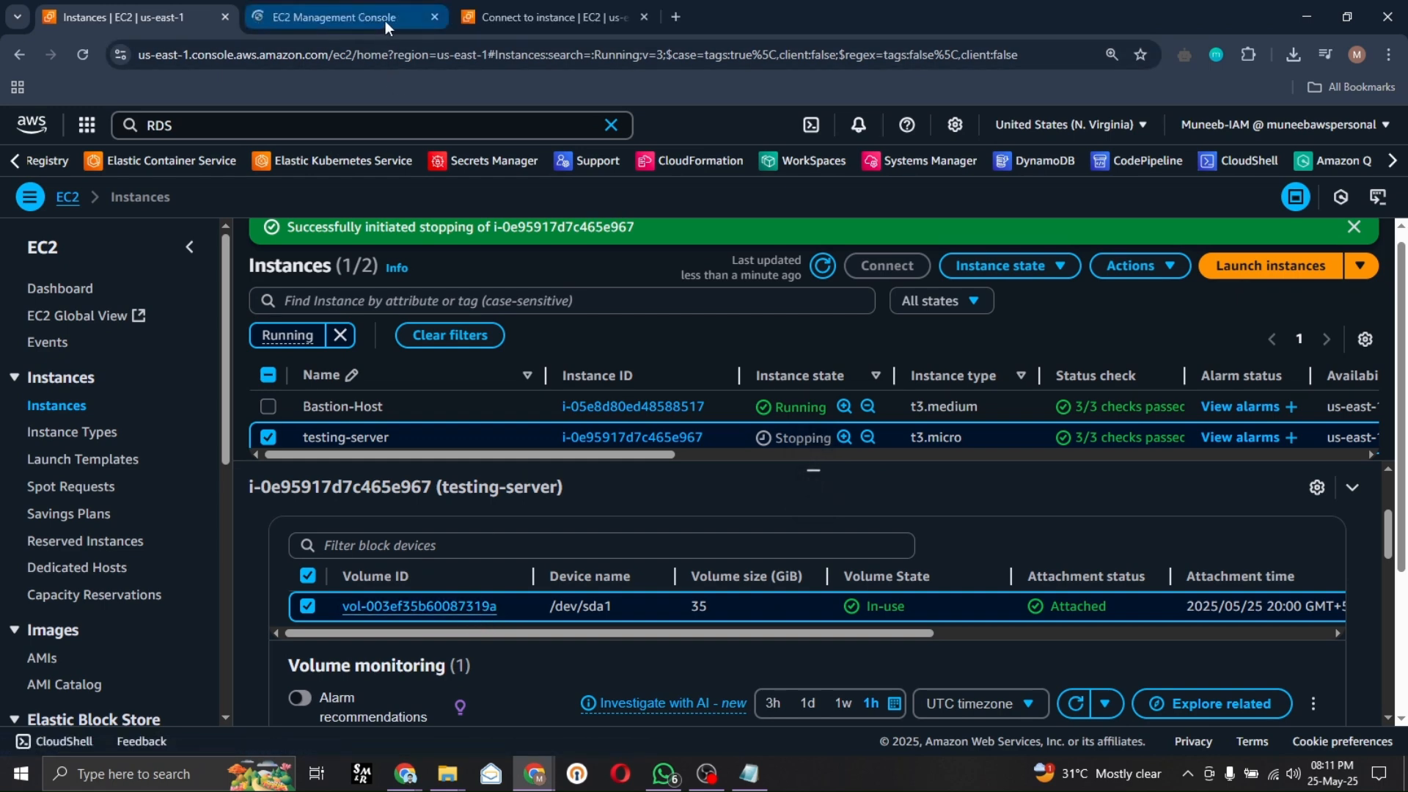
pyautogui.click(358, 26)
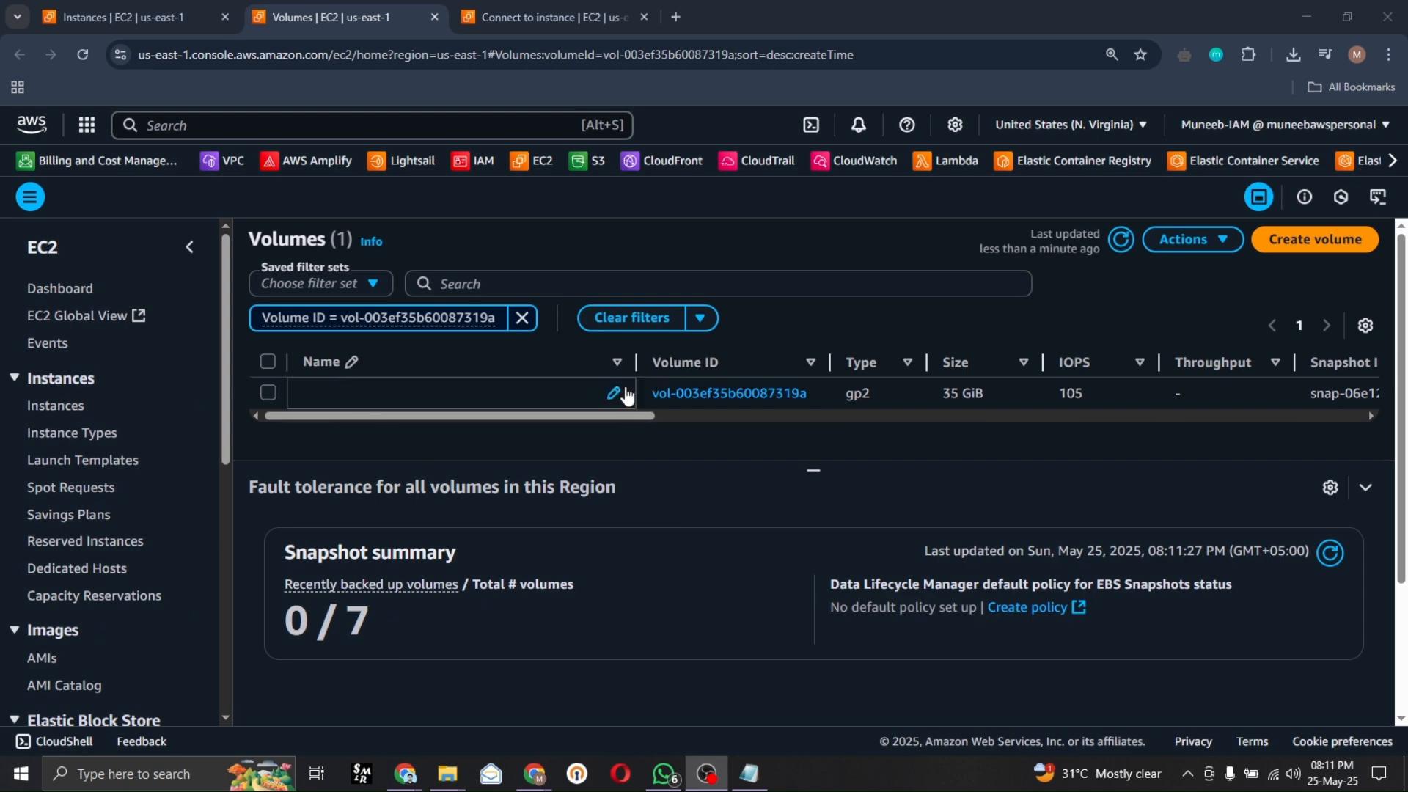
# Step: Name the volume Techwithmuneeb-new-EBS-Volume and save the name
pyautogui.click(620, 394)
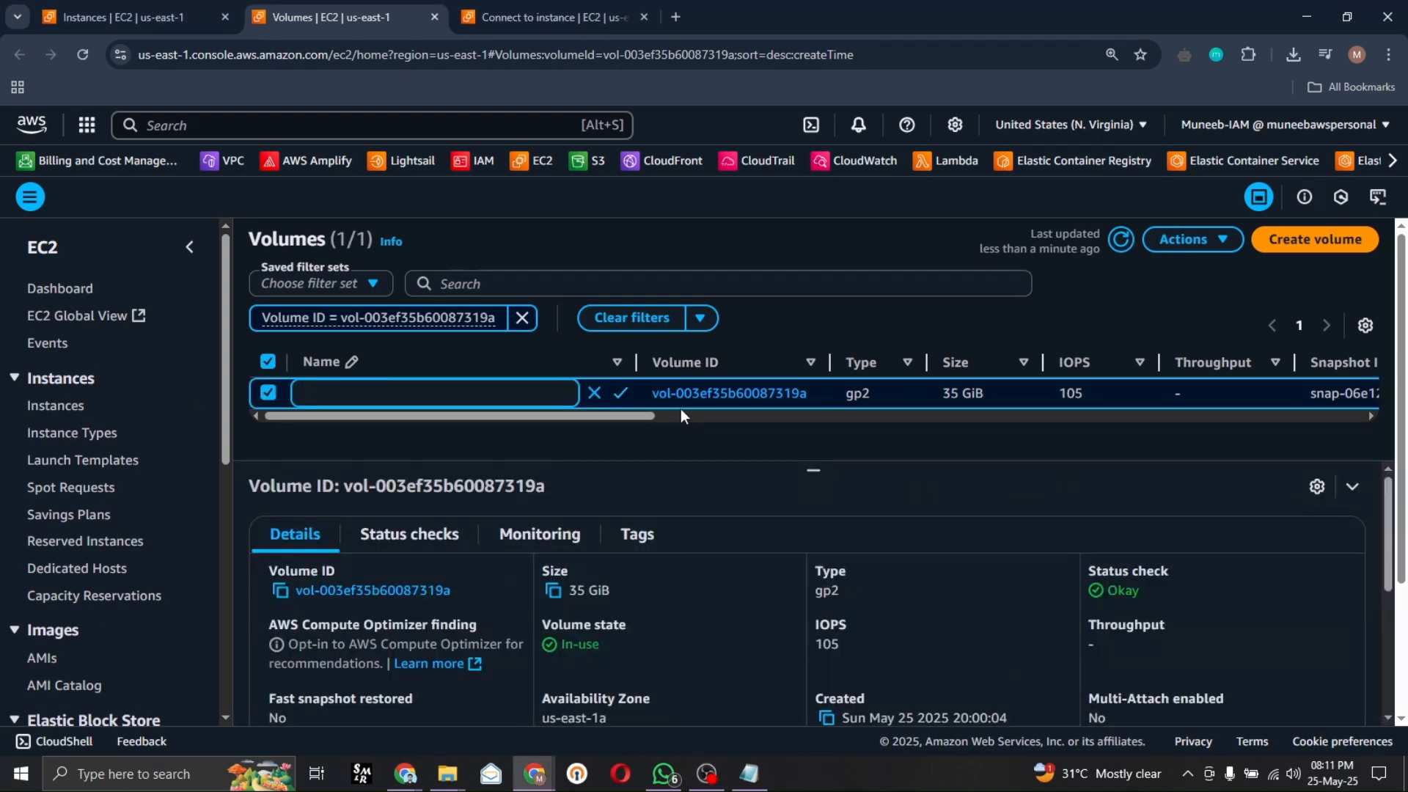
pyautogui.write('Techwithmu')
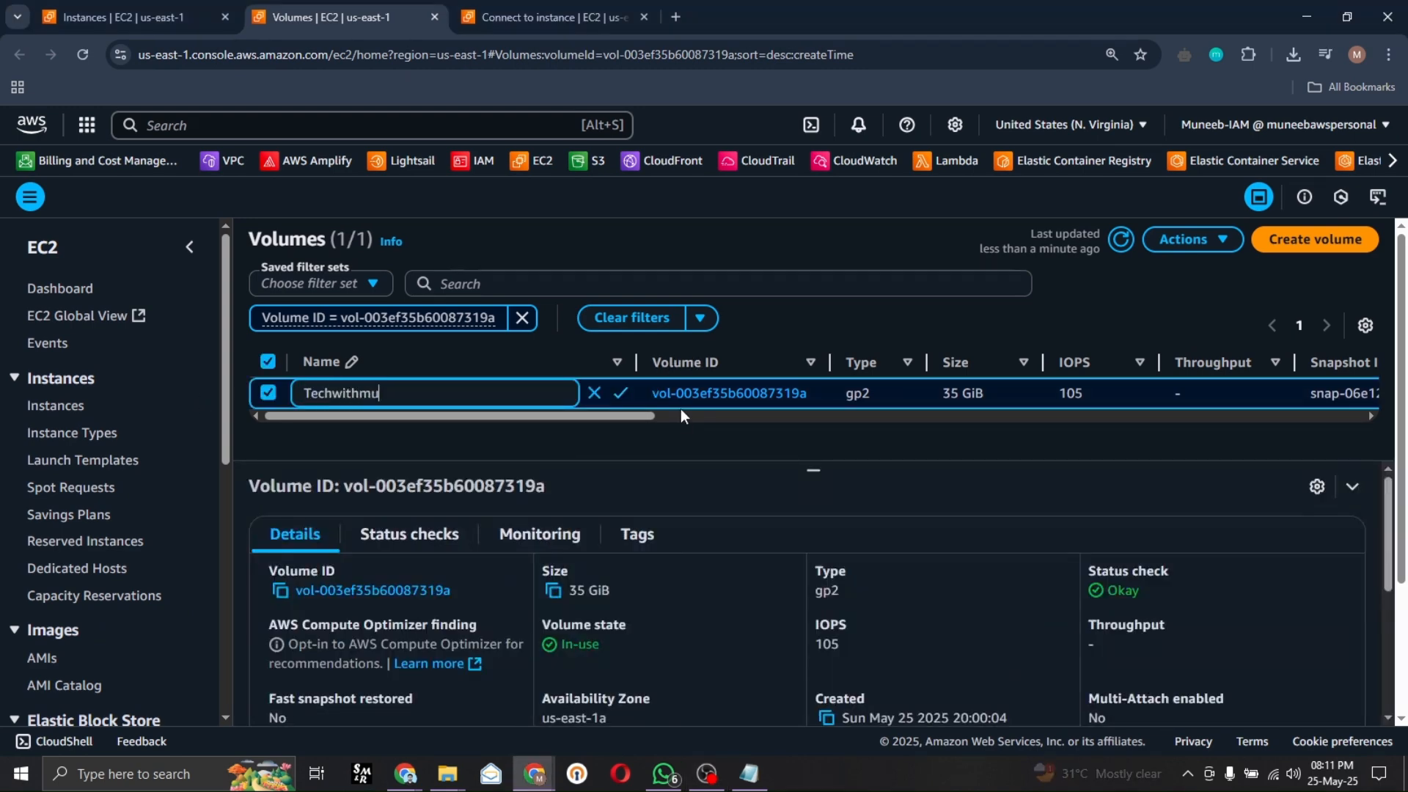
pyautogui.write('neeb-')
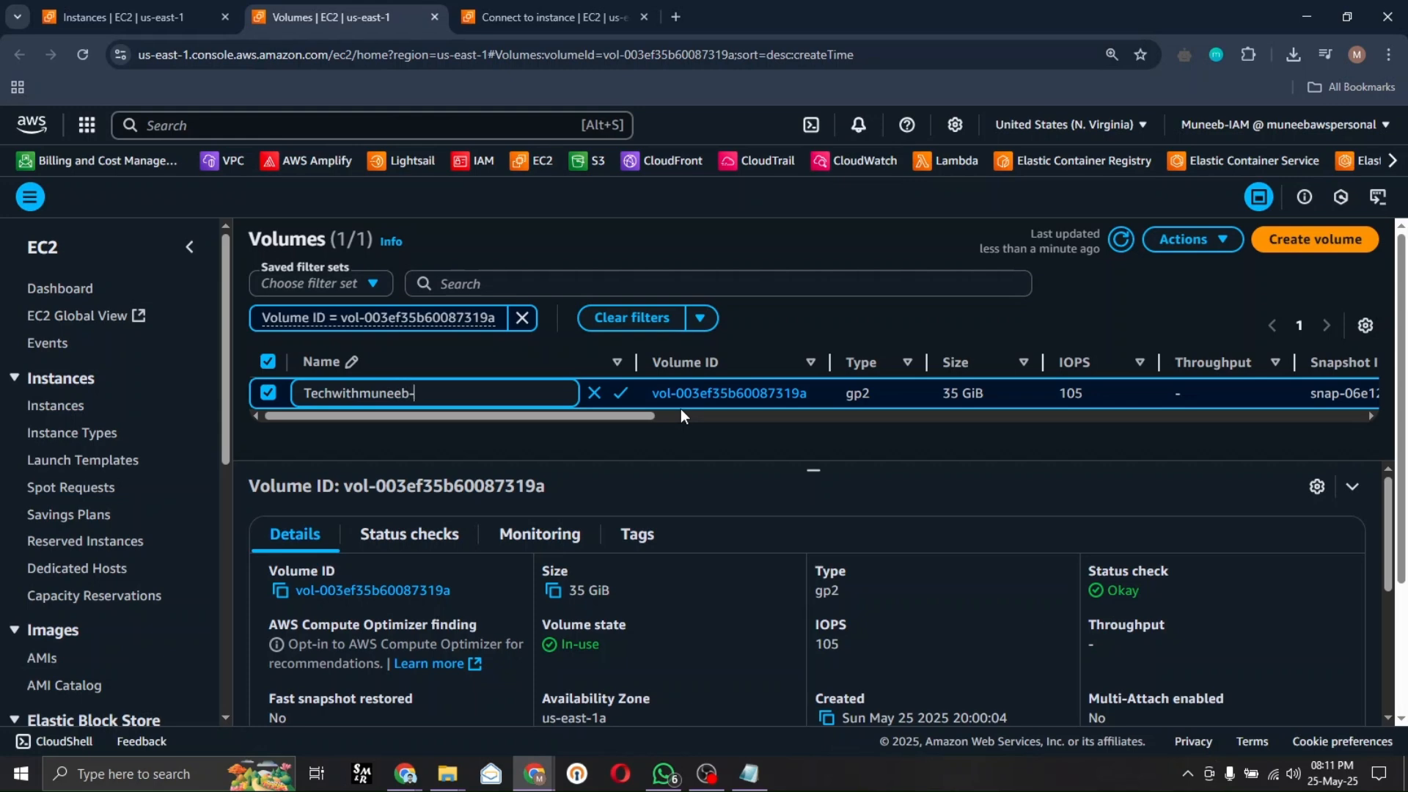
pyautogui.write('new-EB')
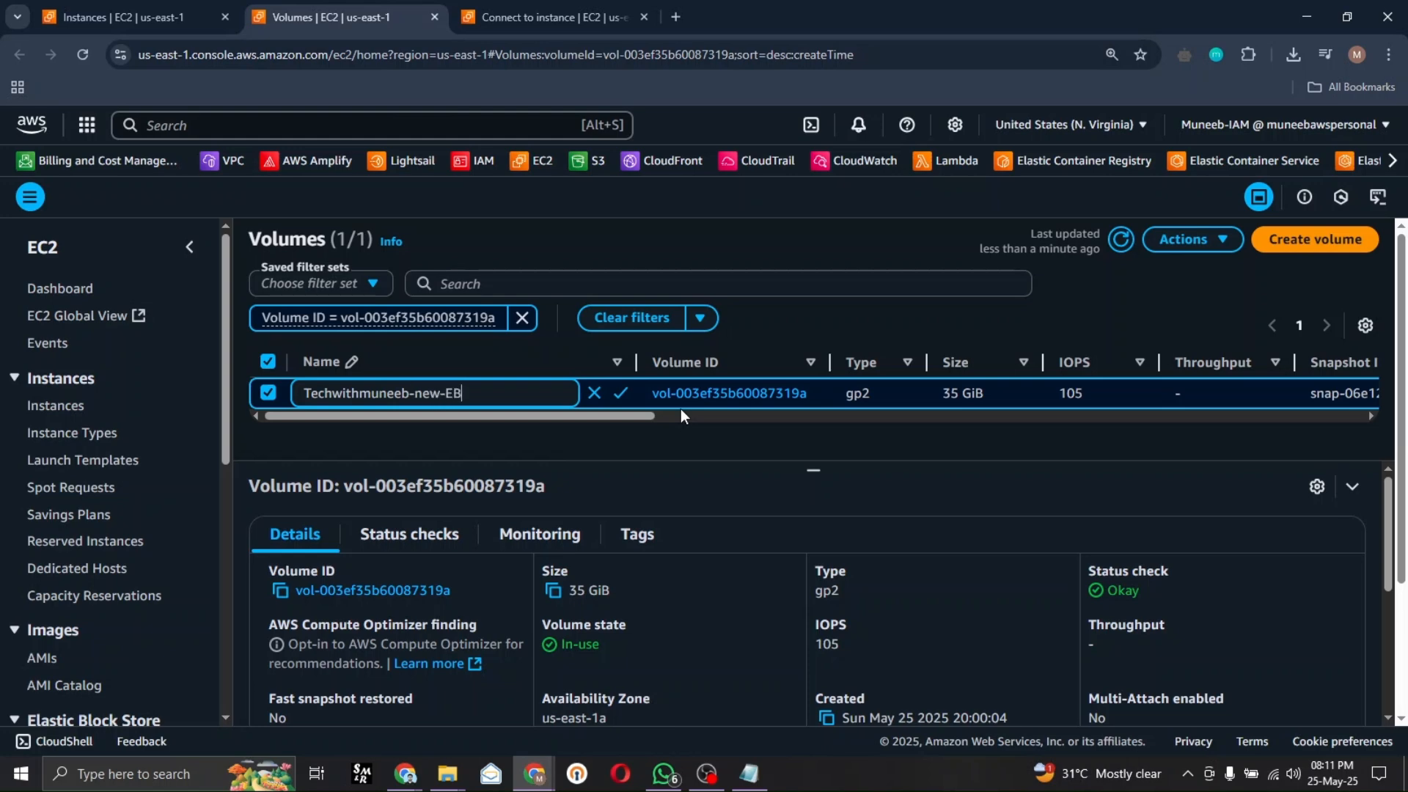
pyautogui.write('S-Volume')
pyautogui.click(617, 395)
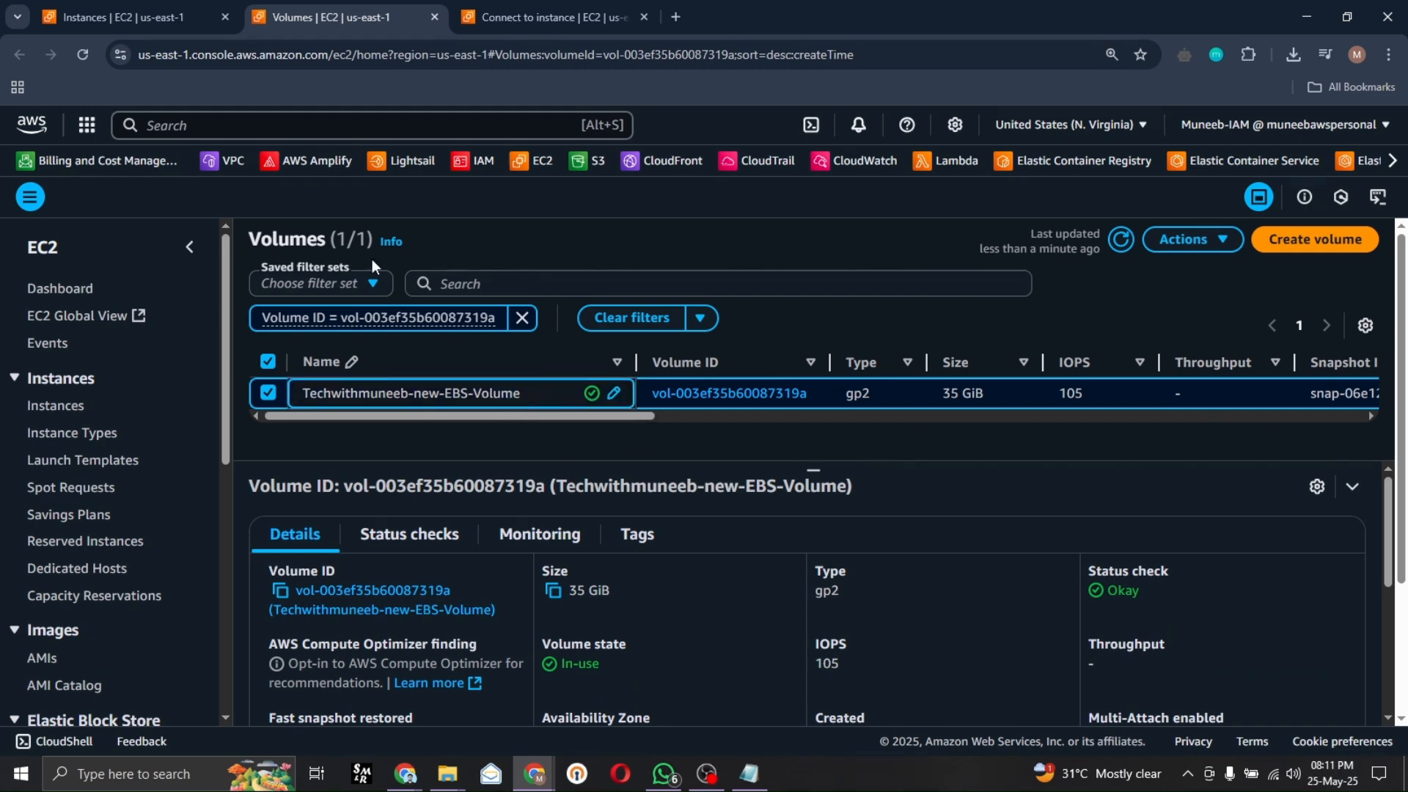
# Step: Compare the volume's attached resource with testing-server's instance ID and check the instance's state
pyautogui.click(162, 16)
pyautogui.click(347, 16)
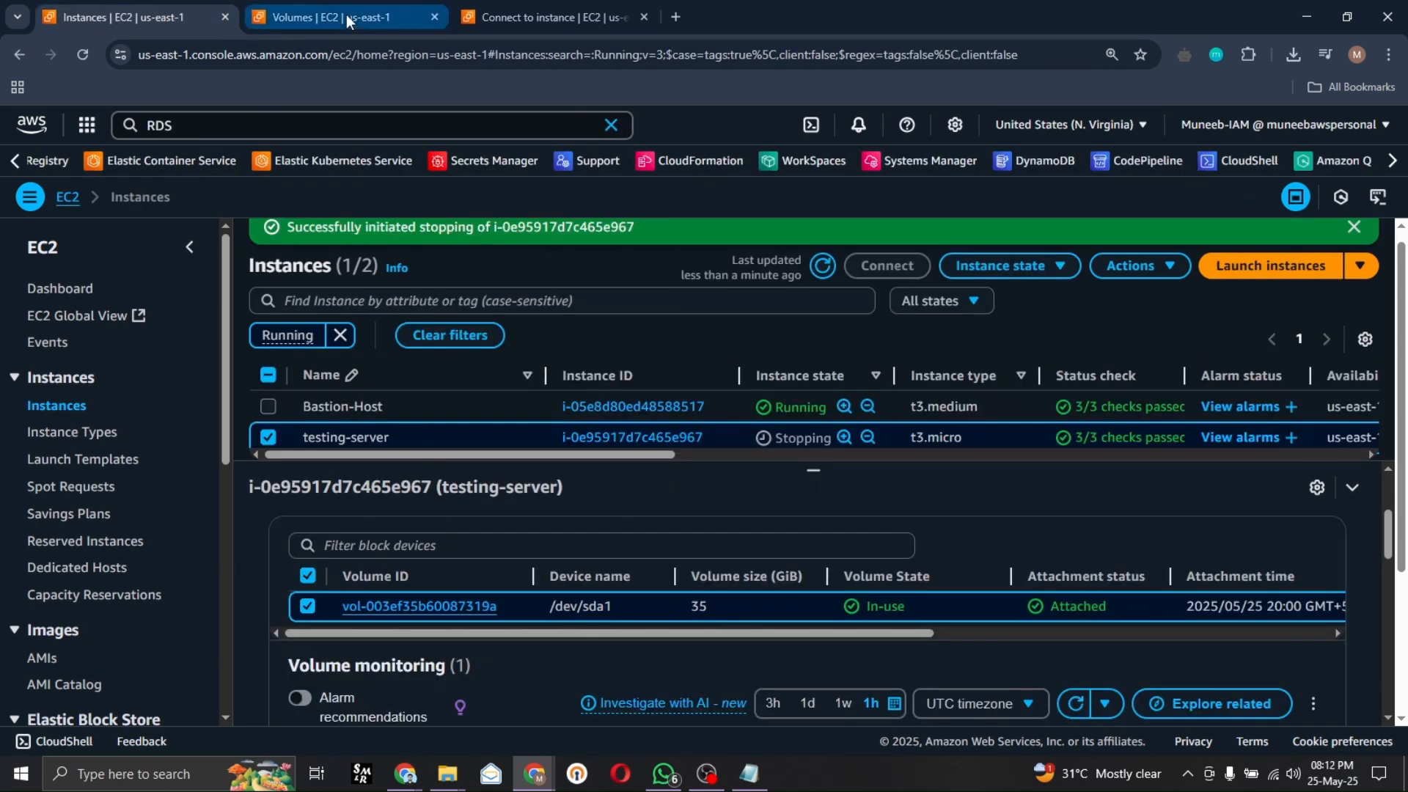
pyautogui.scroll(-2, 659, 569)
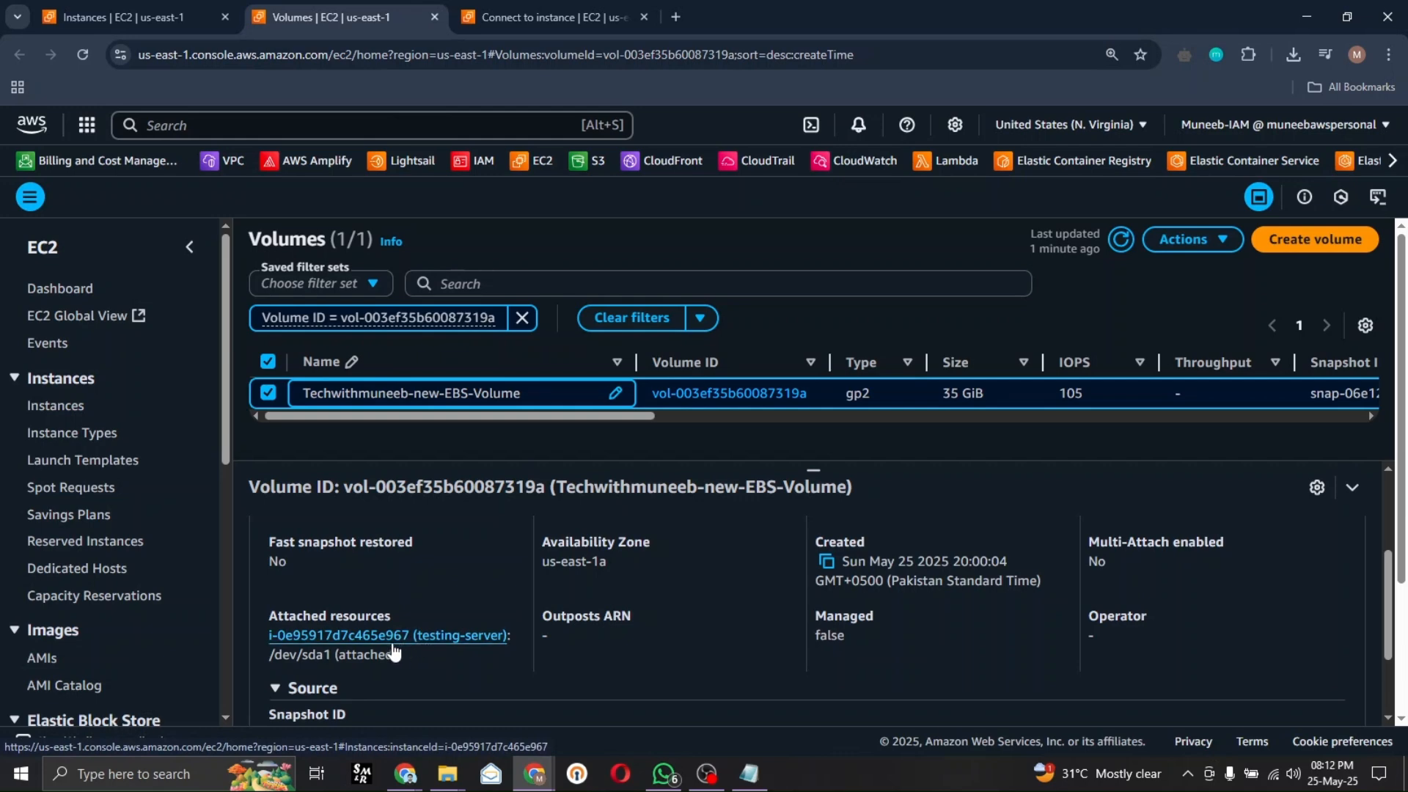
pyautogui.click(125, 17)
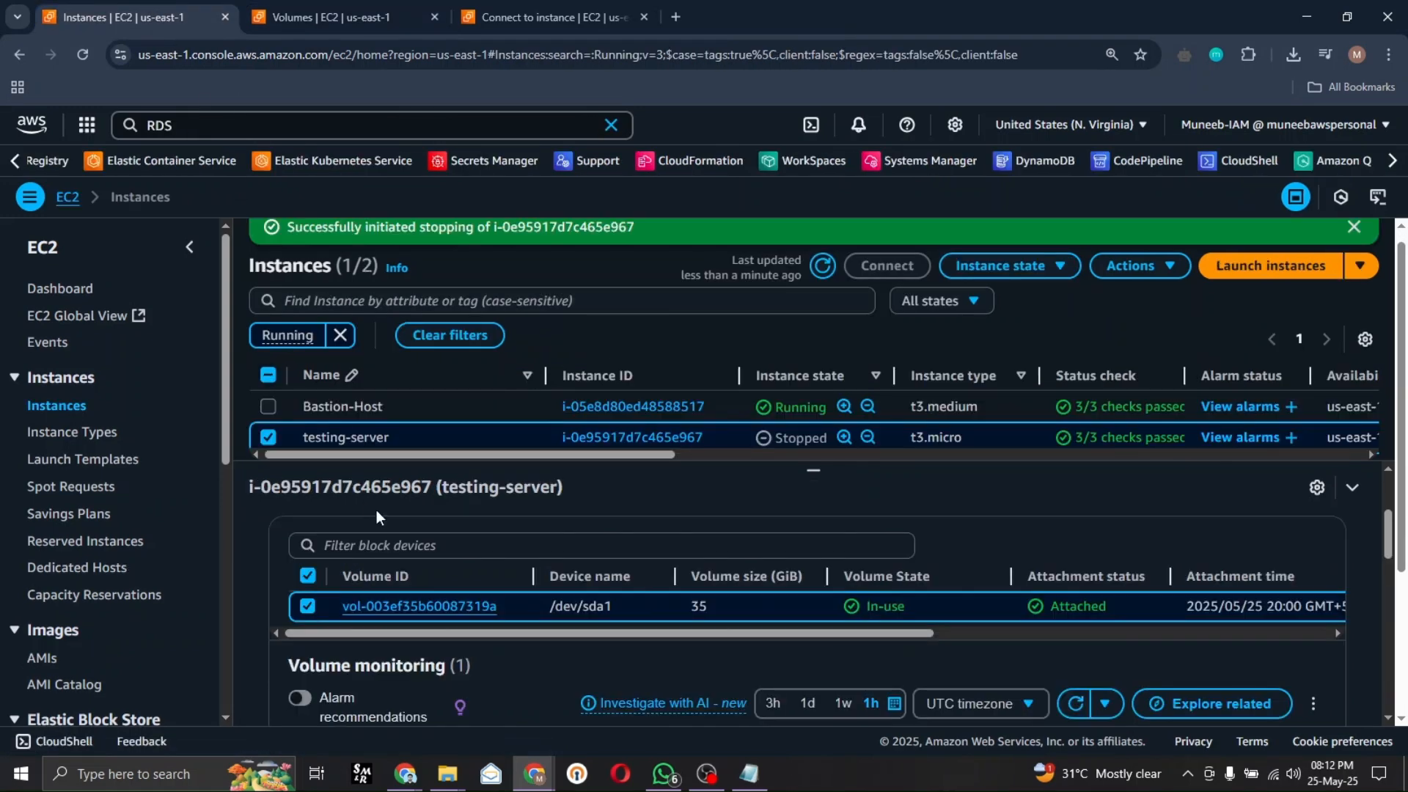
pyautogui.moveTo(431, 488); pyautogui.dragTo(398, 492)
pyautogui.click(333, 13)
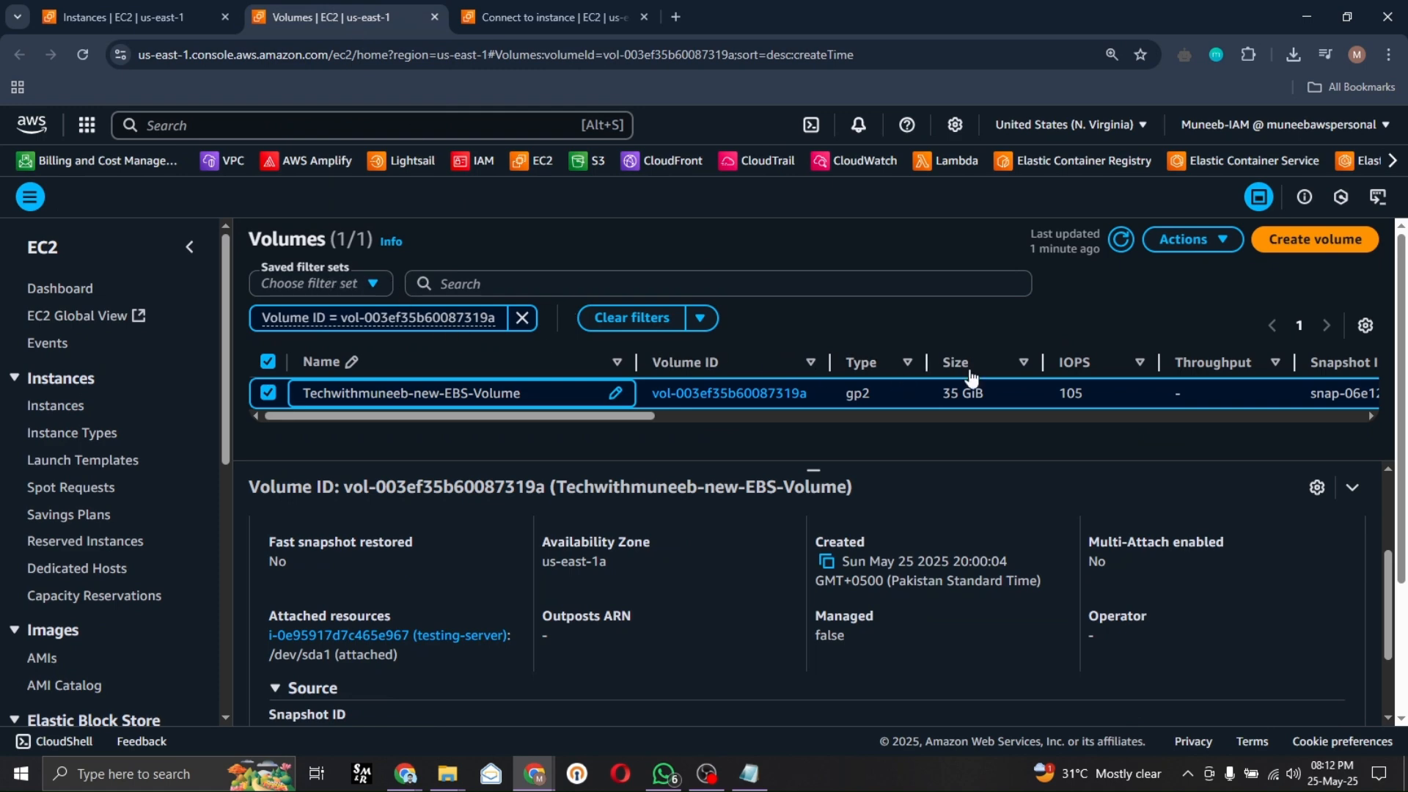
# Step: Detach Techwithmuneeb-new-EBS-Volume from testing-server and confirm the detachment
pyautogui.click(1198, 248)
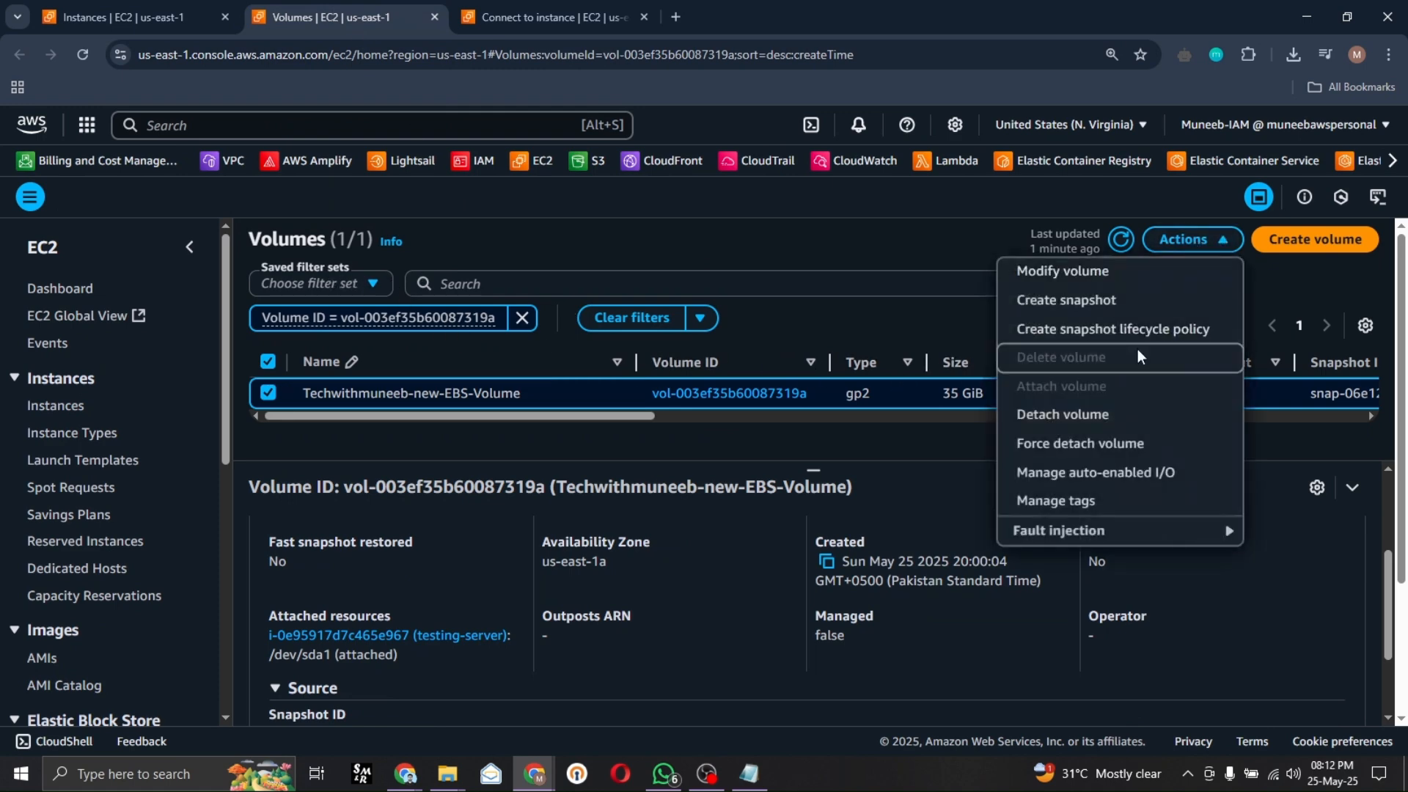
pyautogui.click(1076, 427)
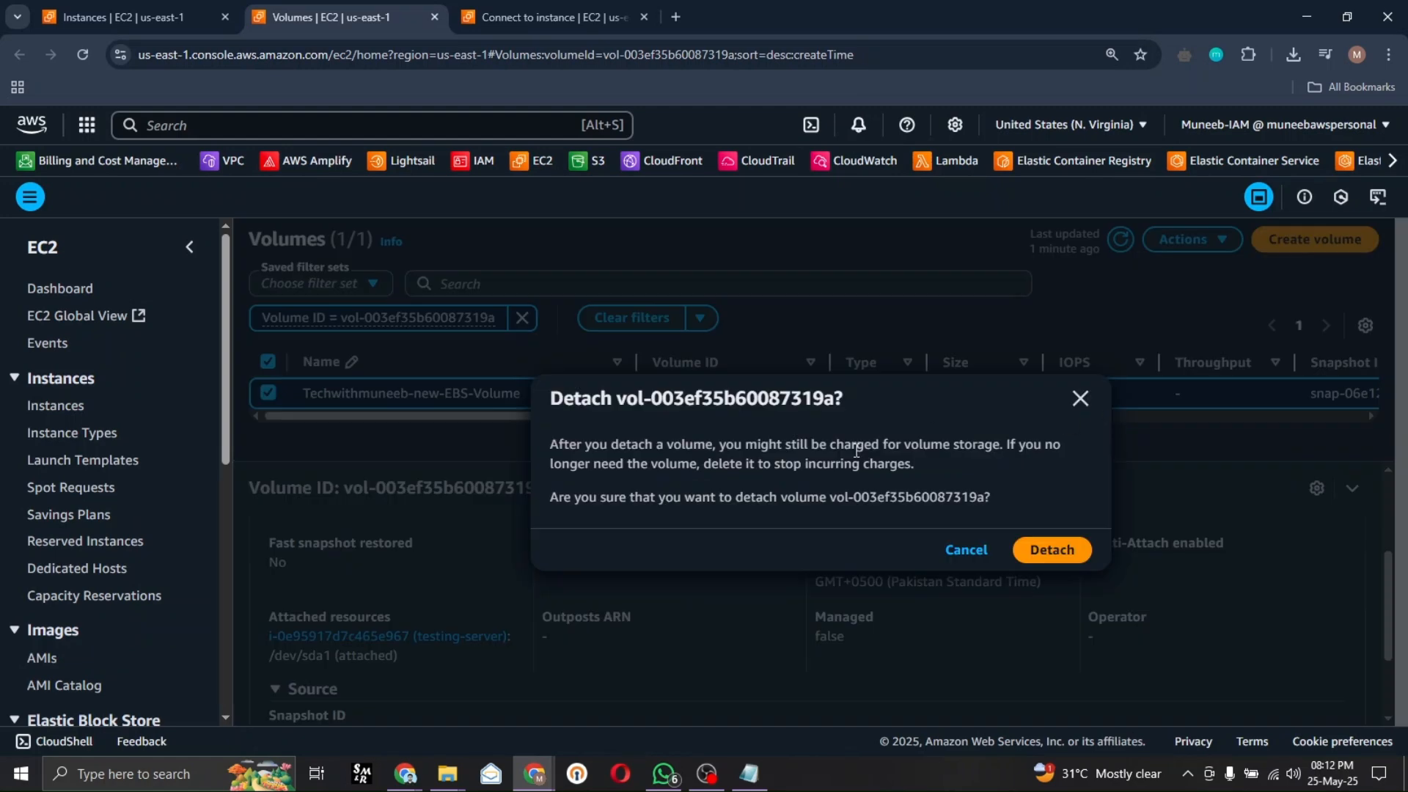
pyautogui.click(1050, 560)
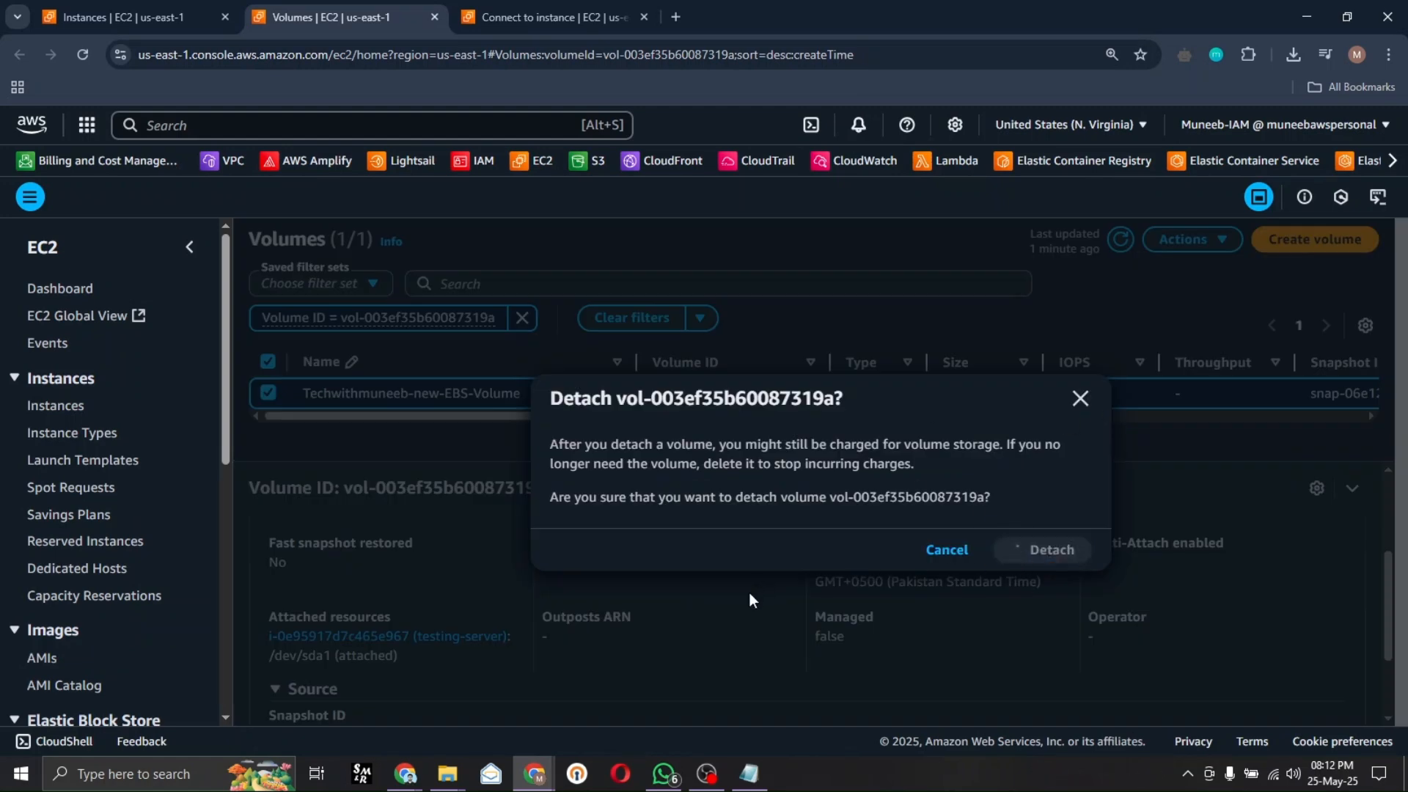
# Step: Refresh the volumes list and check the detached volume's state and attached resources
pyautogui.moveTo(633, 453); pyautogui.dragTo(957, 442)
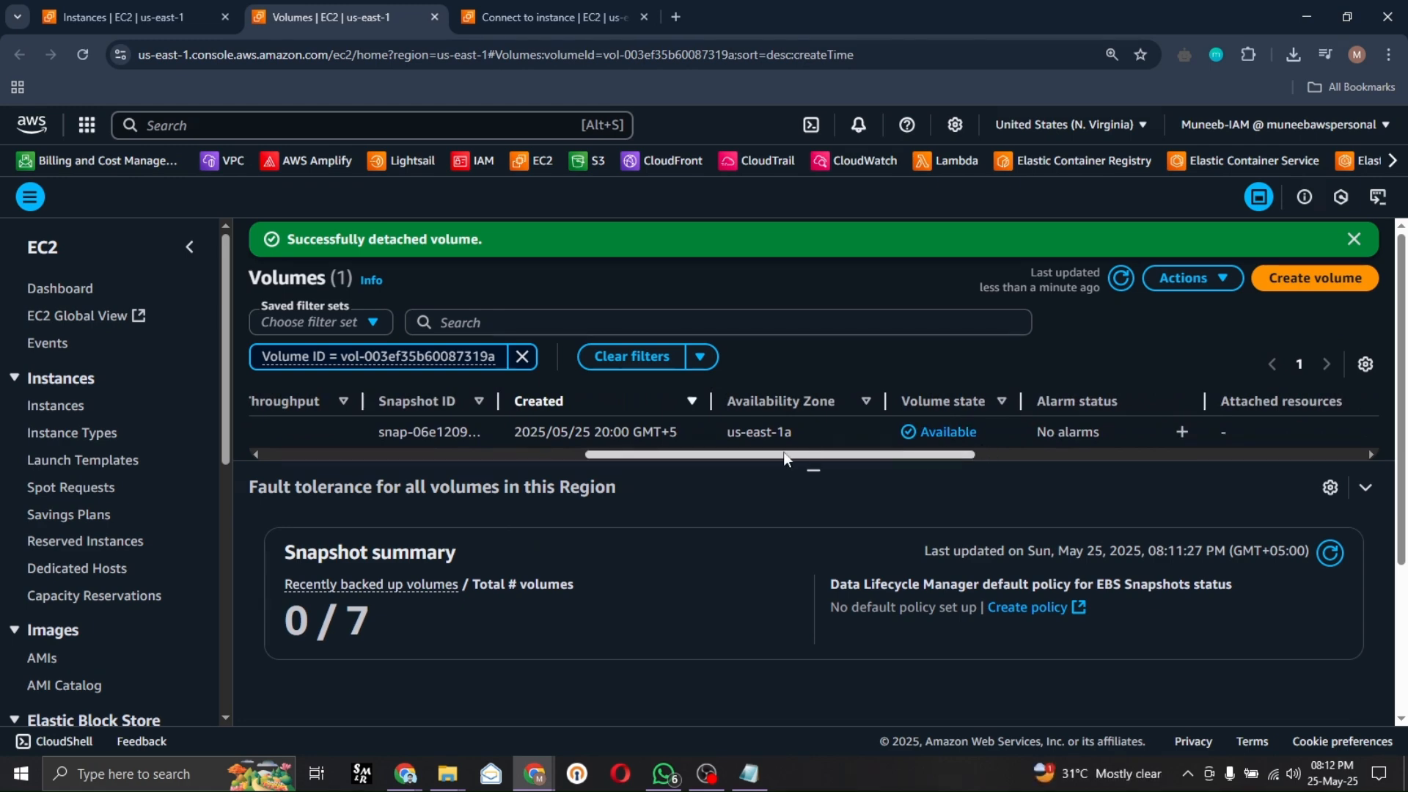
pyautogui.click(1121, 282)
pyautogui.moveTo(772, 455); pyautogui.dragTo(724, 456)
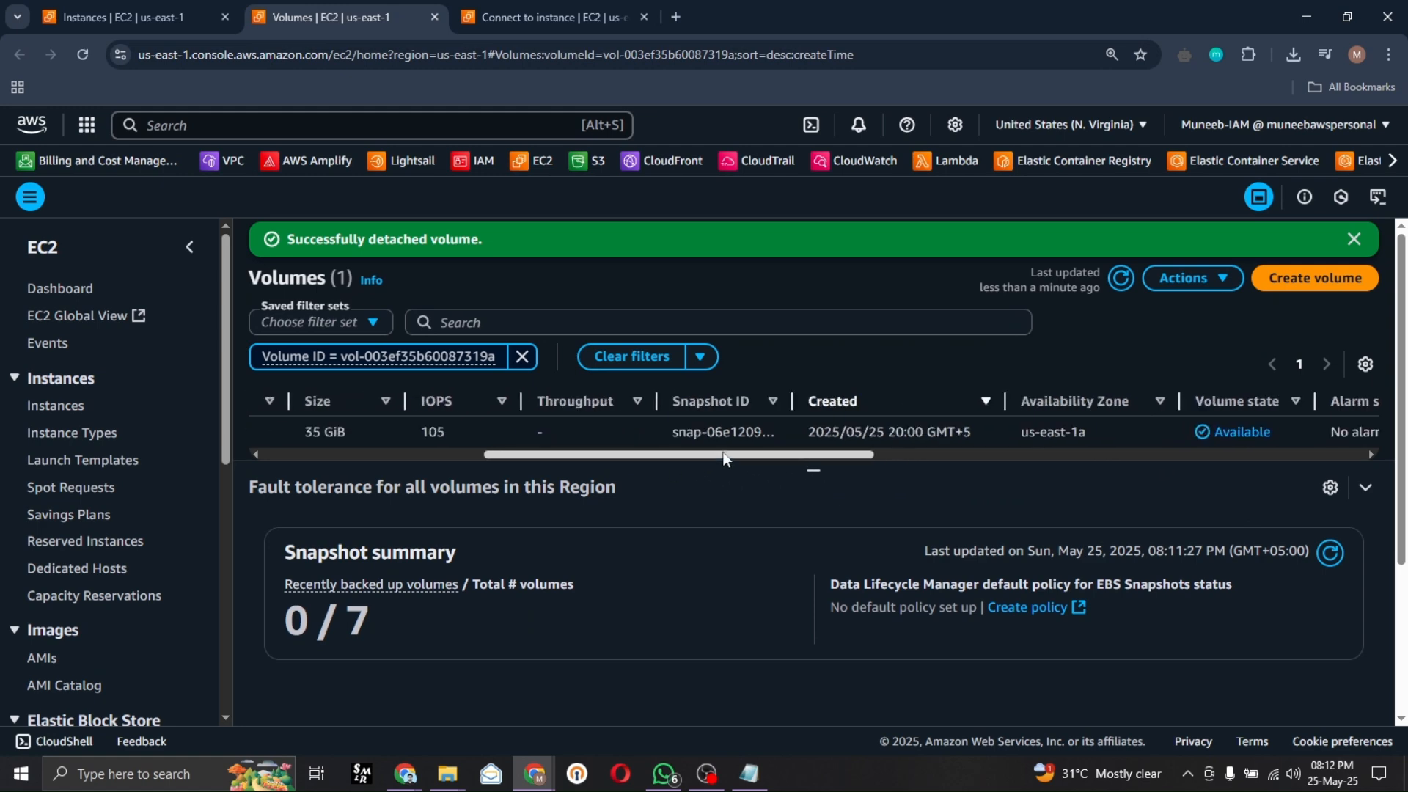
pyautogui.moveTo(707, 452); pyautogui.dragTo(484, 455)
# Step: Refresh the instances list, check testing-server's block devices, and enlarge the list area above the details
pyautogui.click(154, 7)
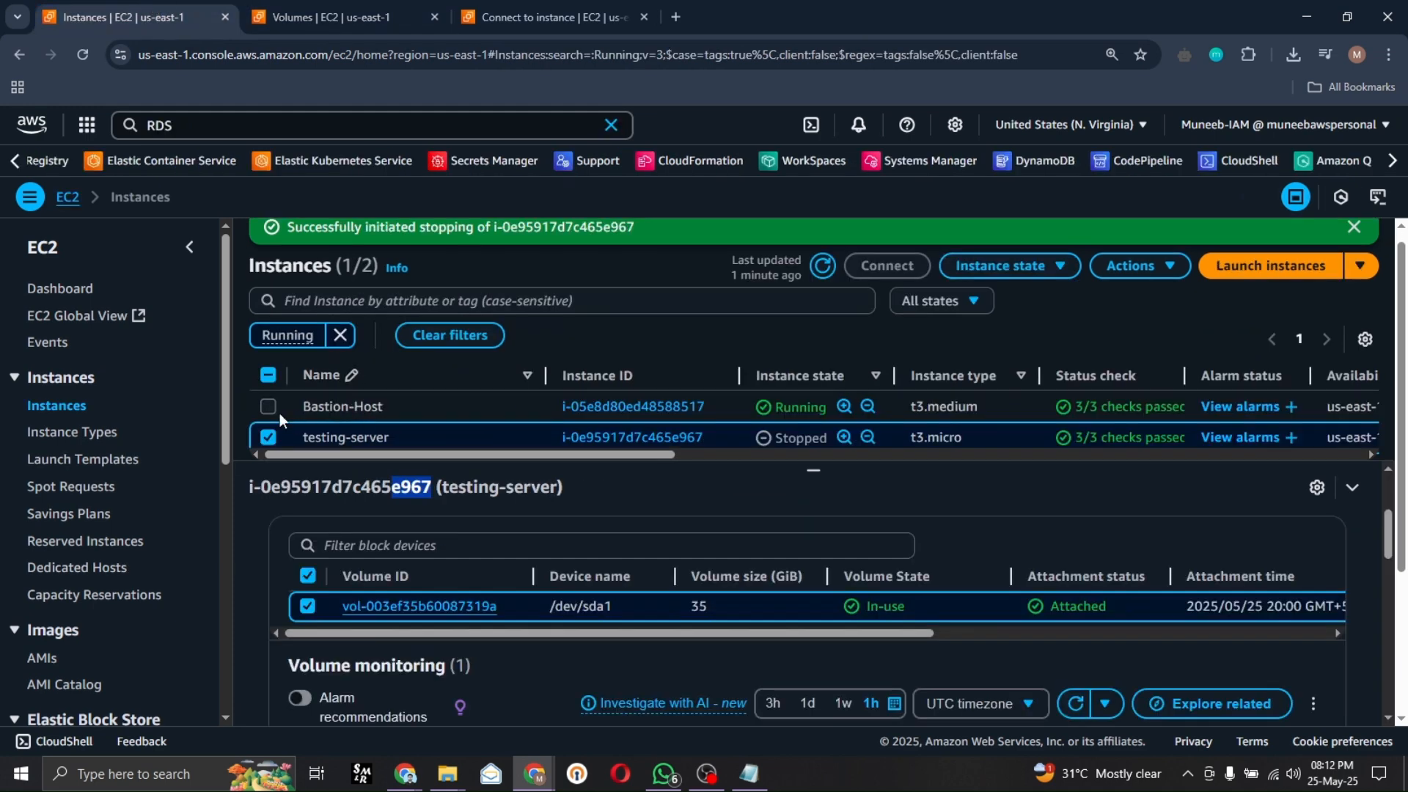
pyautogui.click(822, 268)
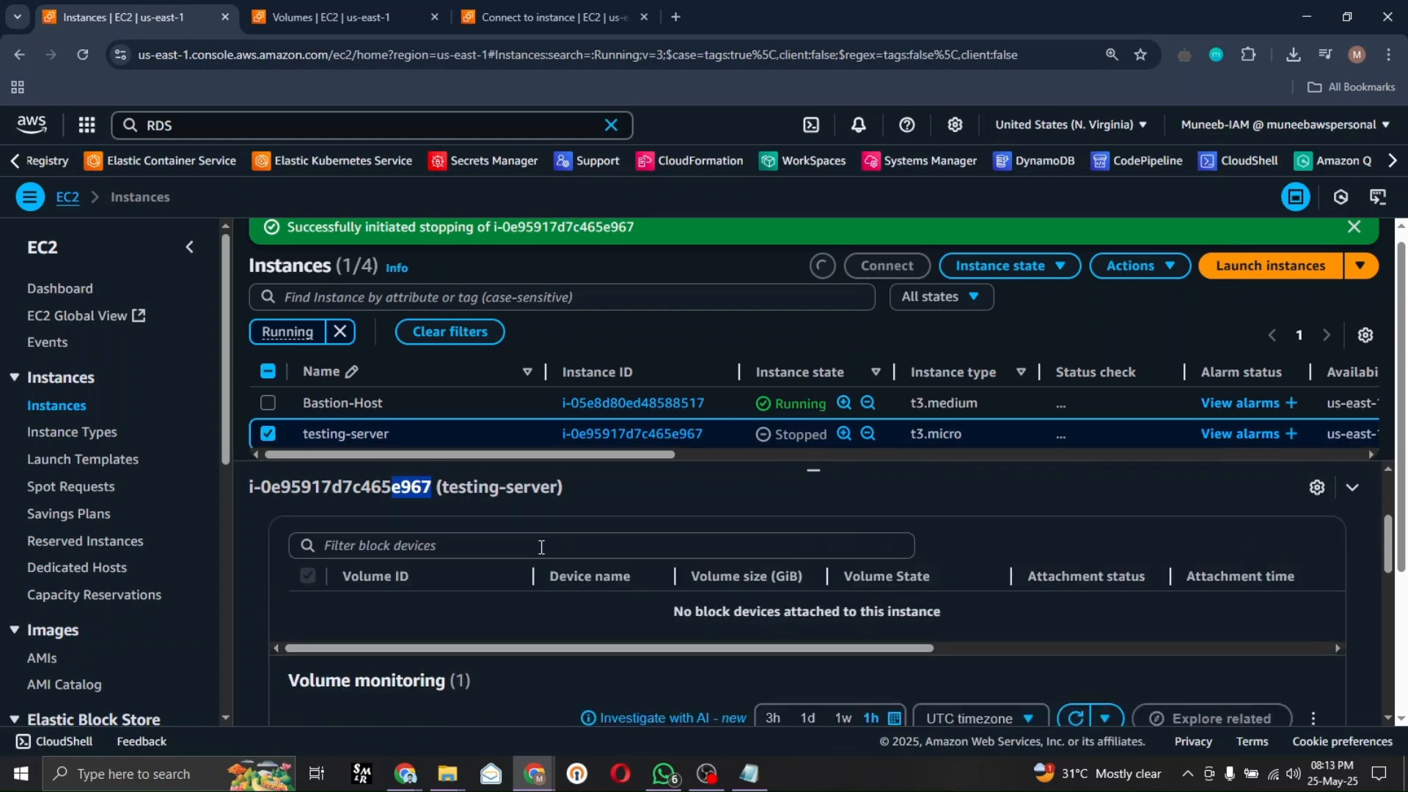
pyautogui.scroll(2, 587, 598)
pyautogui.scroll(2, 552, 592)
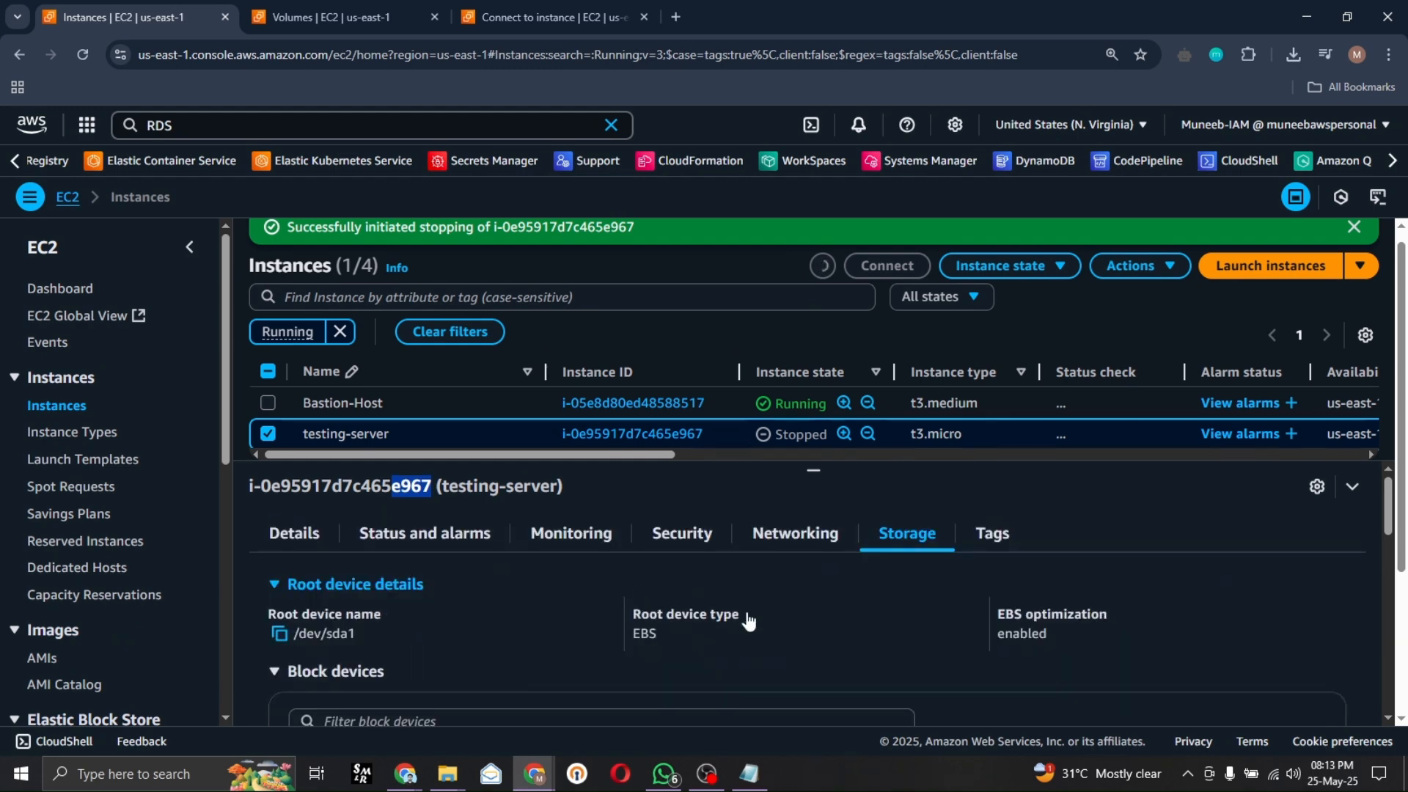
pyautogui.scroll(-2, 744, 606)
pyautogui.scroll(-2, 779, 664)
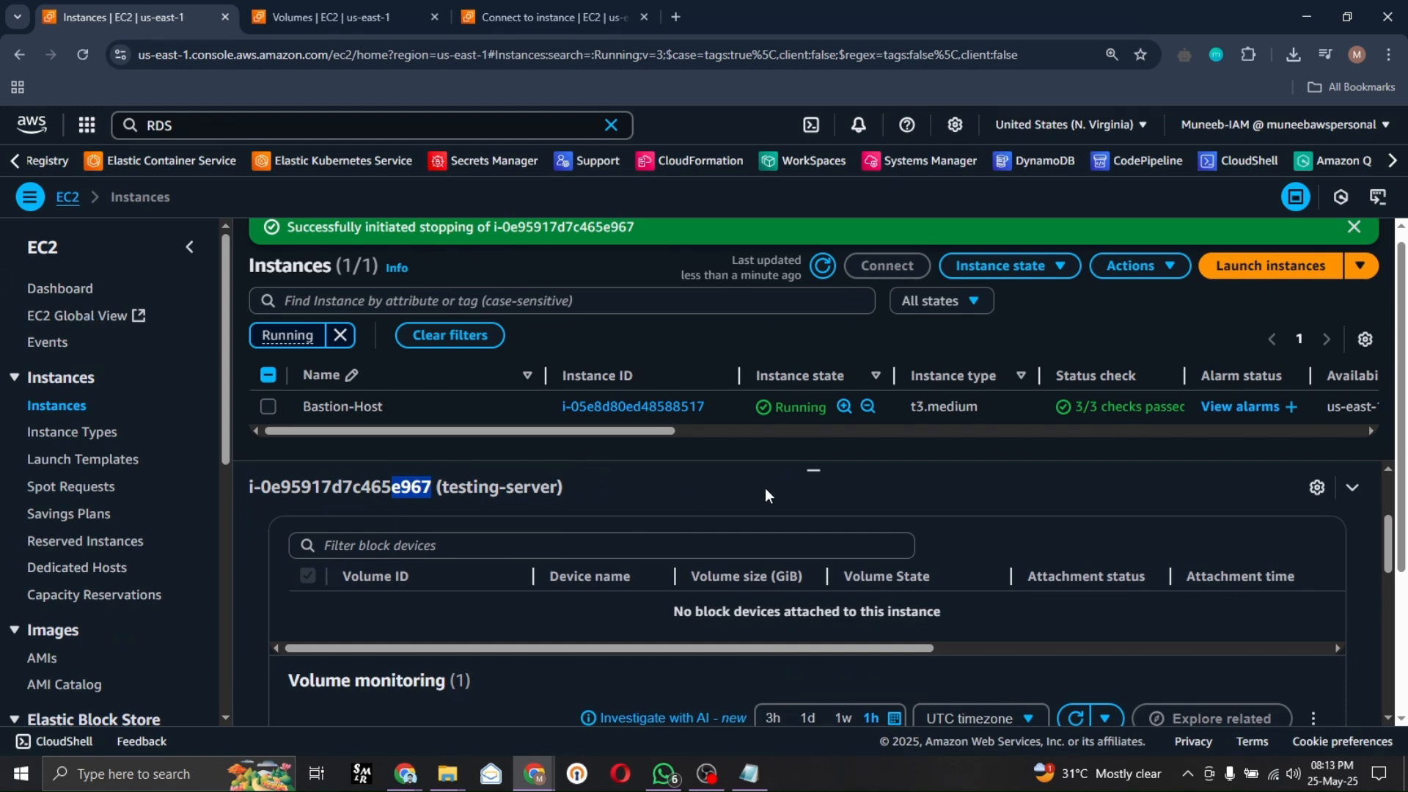
pyautogui.moveTo(807, 462); pyautogui.dragTo(805, 603)
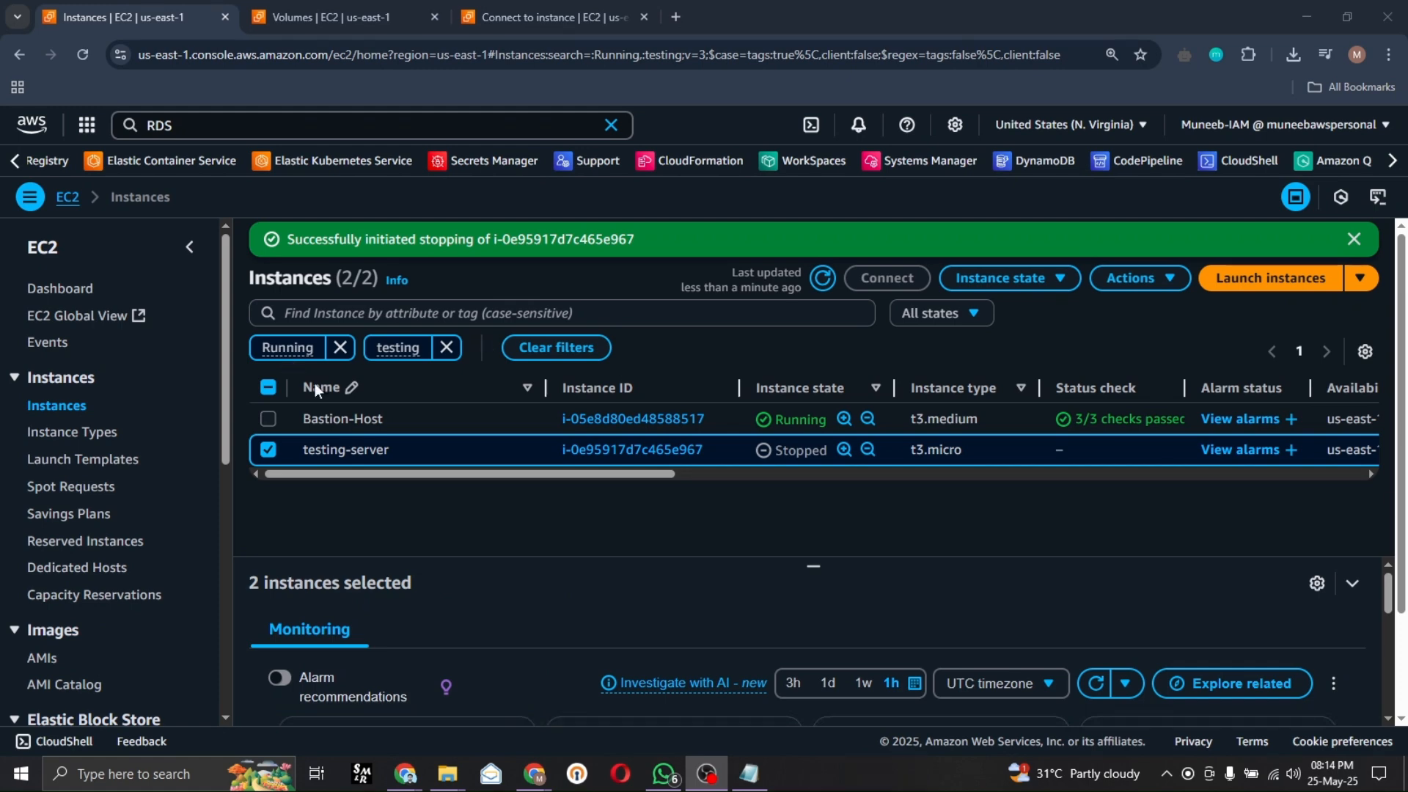
pyautogui.click(1057, 278)
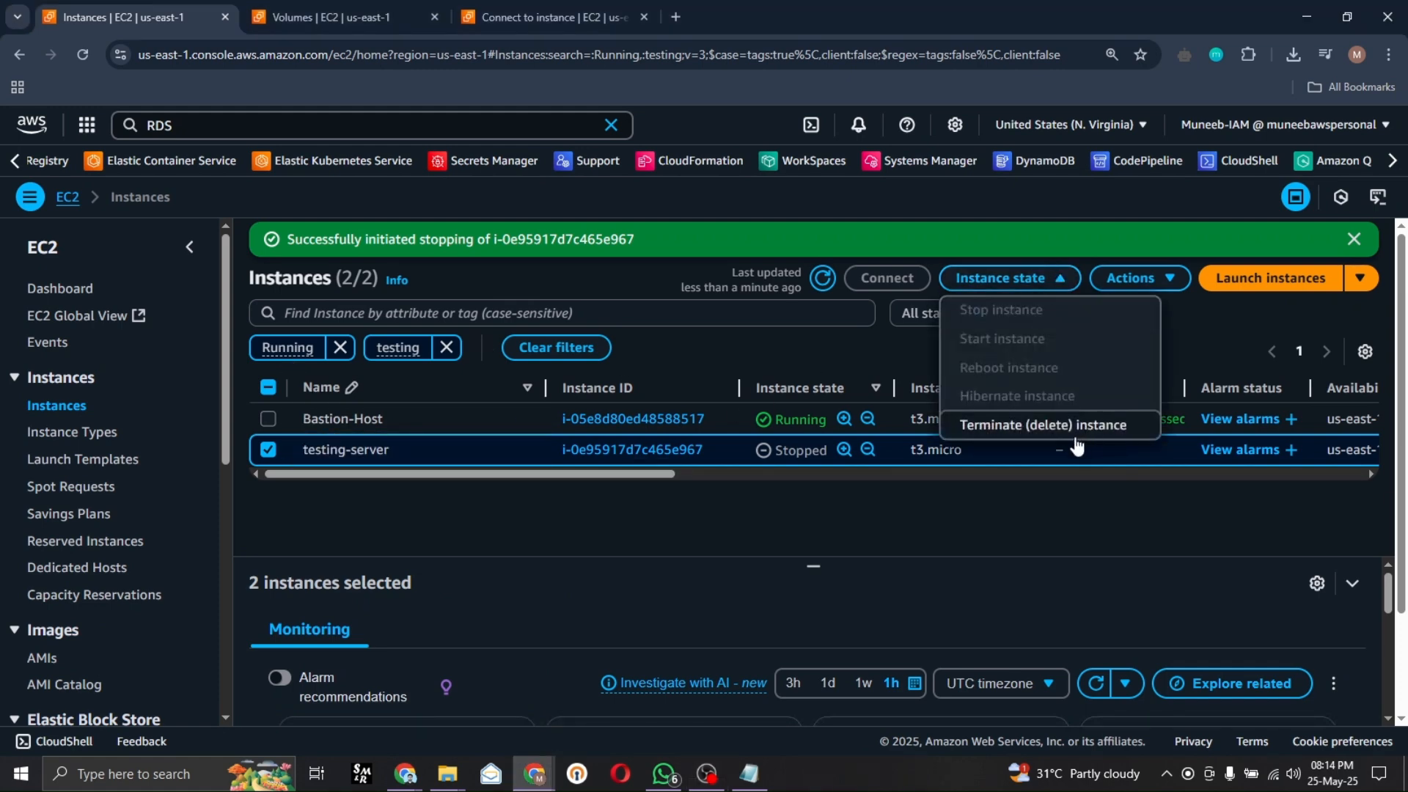
pyautogui.click(1043, 426)
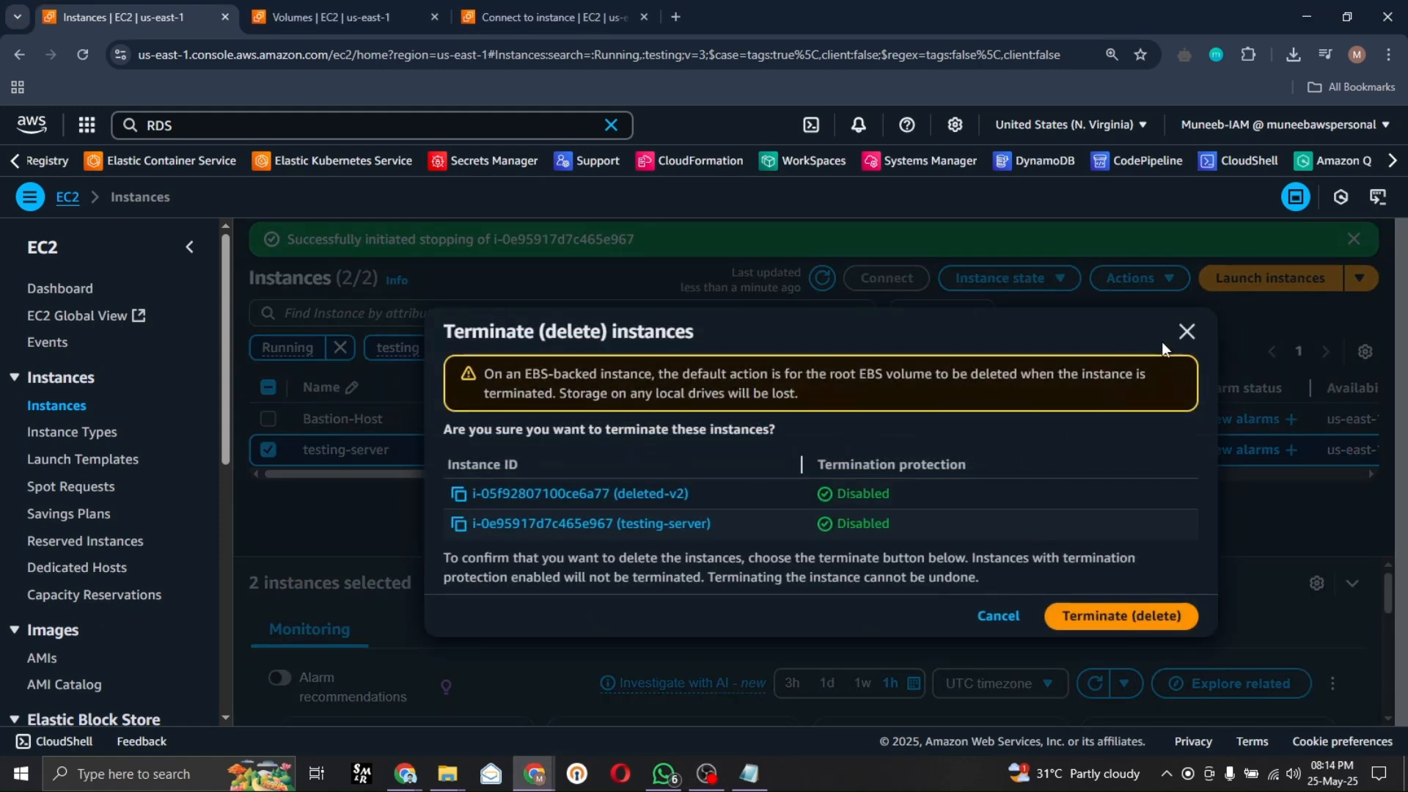
pyautogui.click(1186, 332)
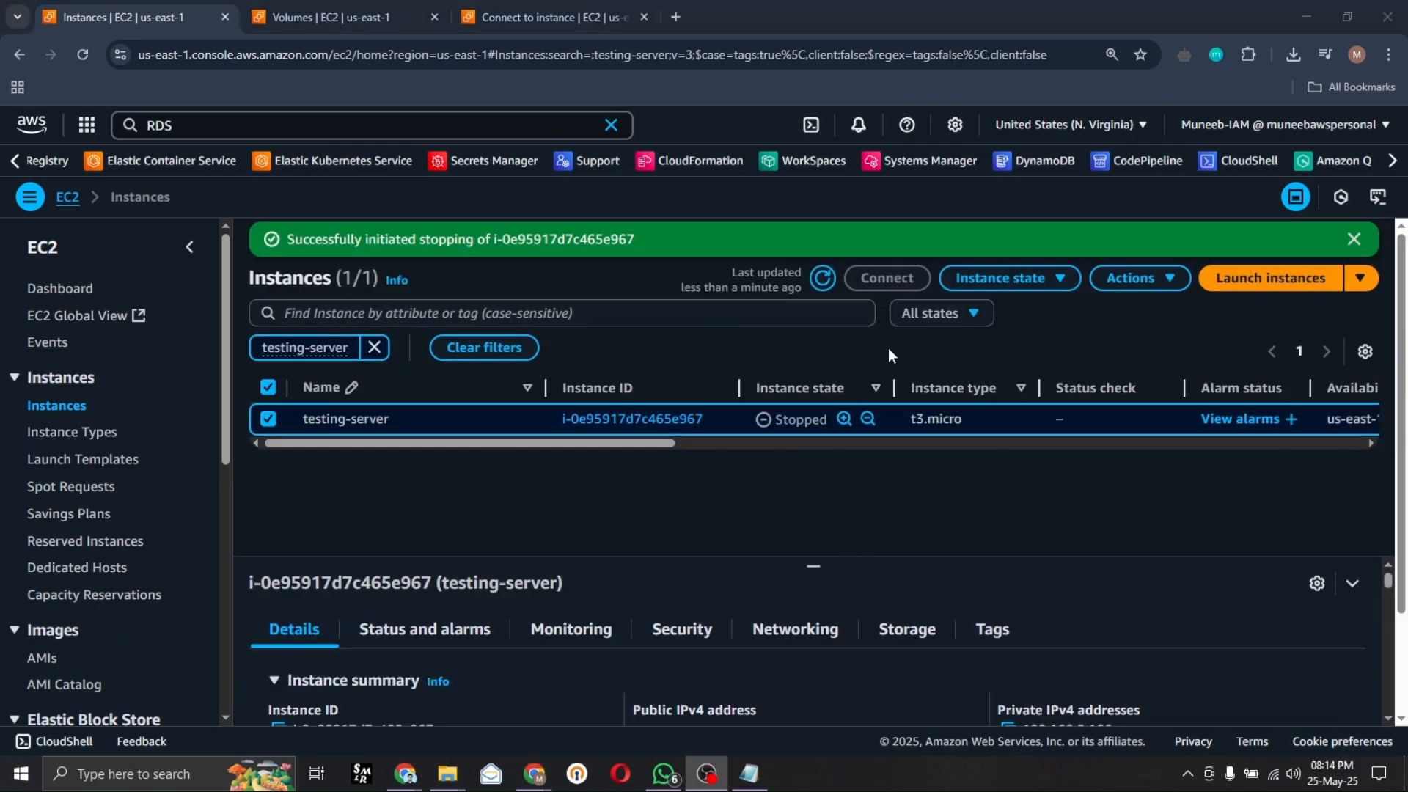
# Step: Terminate only the testing-server instance, confirm the deletion, and widen the Instance state column
pyautogui.click(1027, 279)
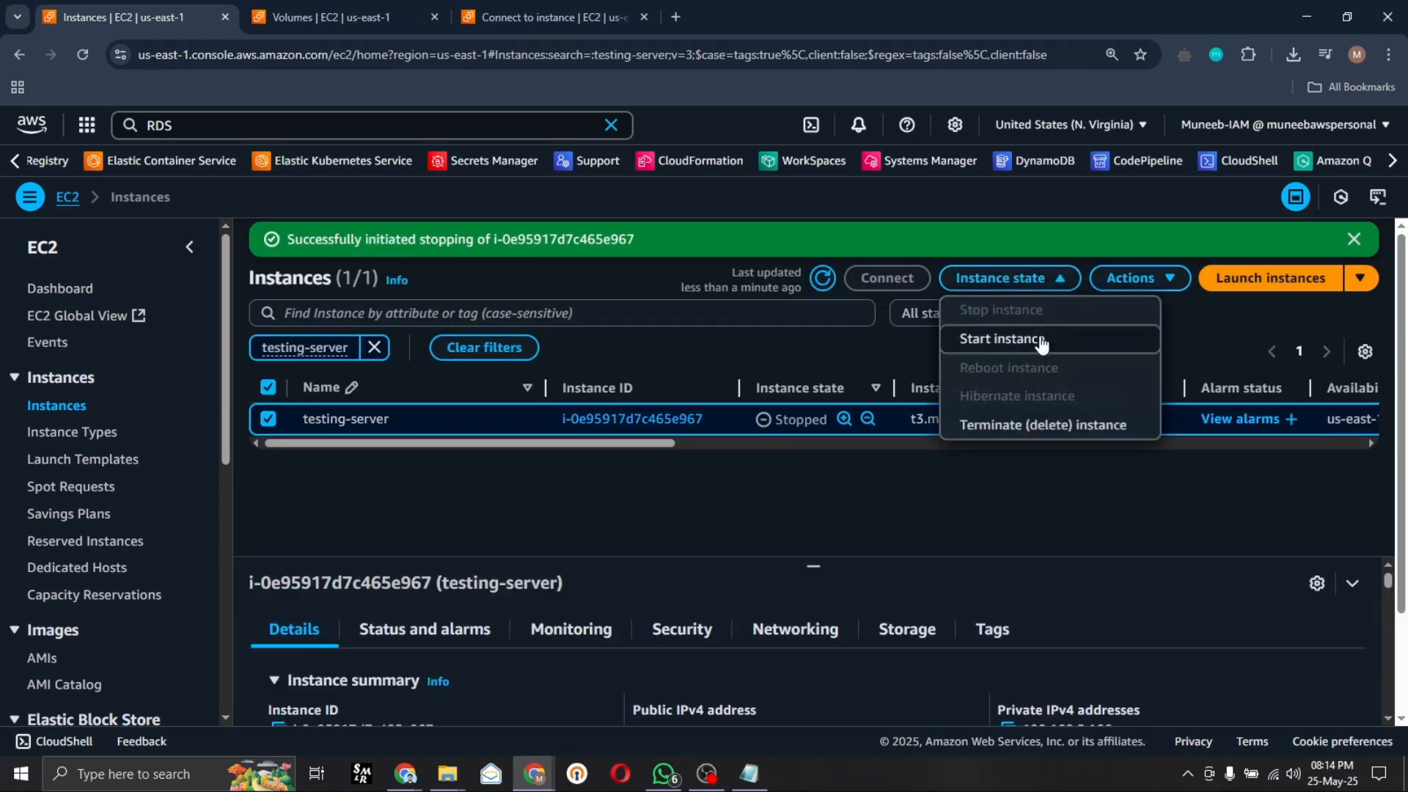
pyautogui.click(1004, 426)
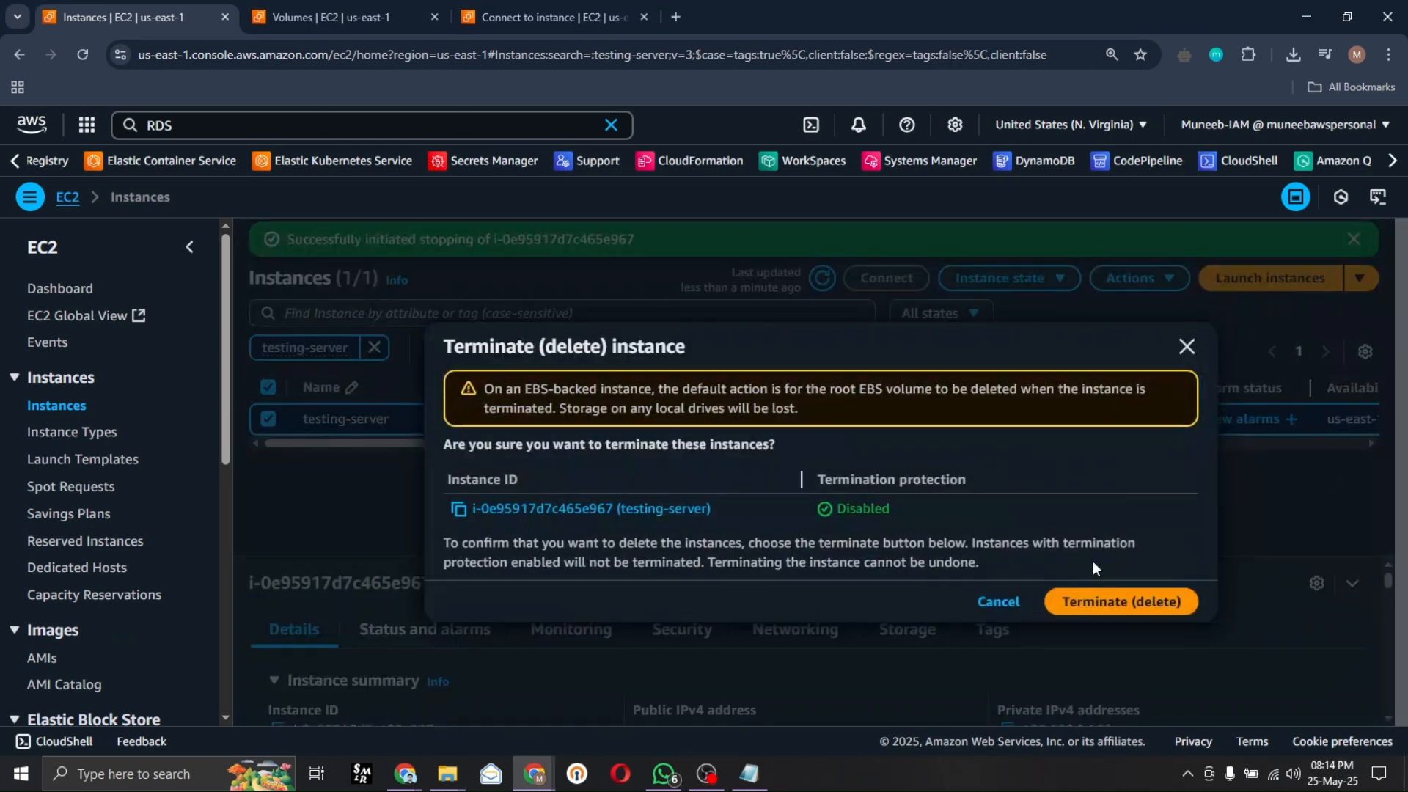
pyautogui.click(1113, 604)
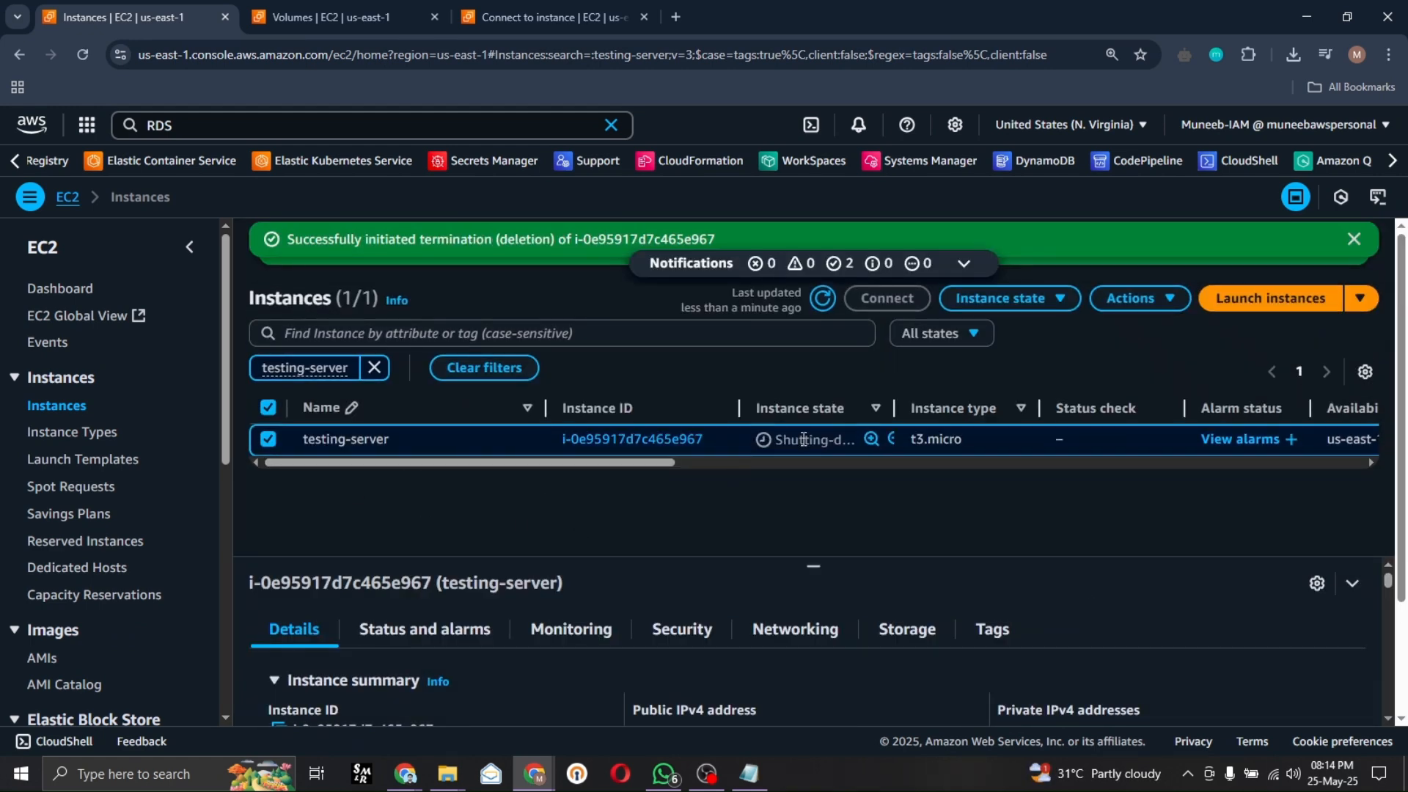
pyautogui.moveTo(894, 407); pyautogui.dragTo(927, 405)
# Step: Check the volumes list for Techwithmuneeb-new-EBS-Volume after the termination and return to the instances list
pyautogui.click(323, 16)
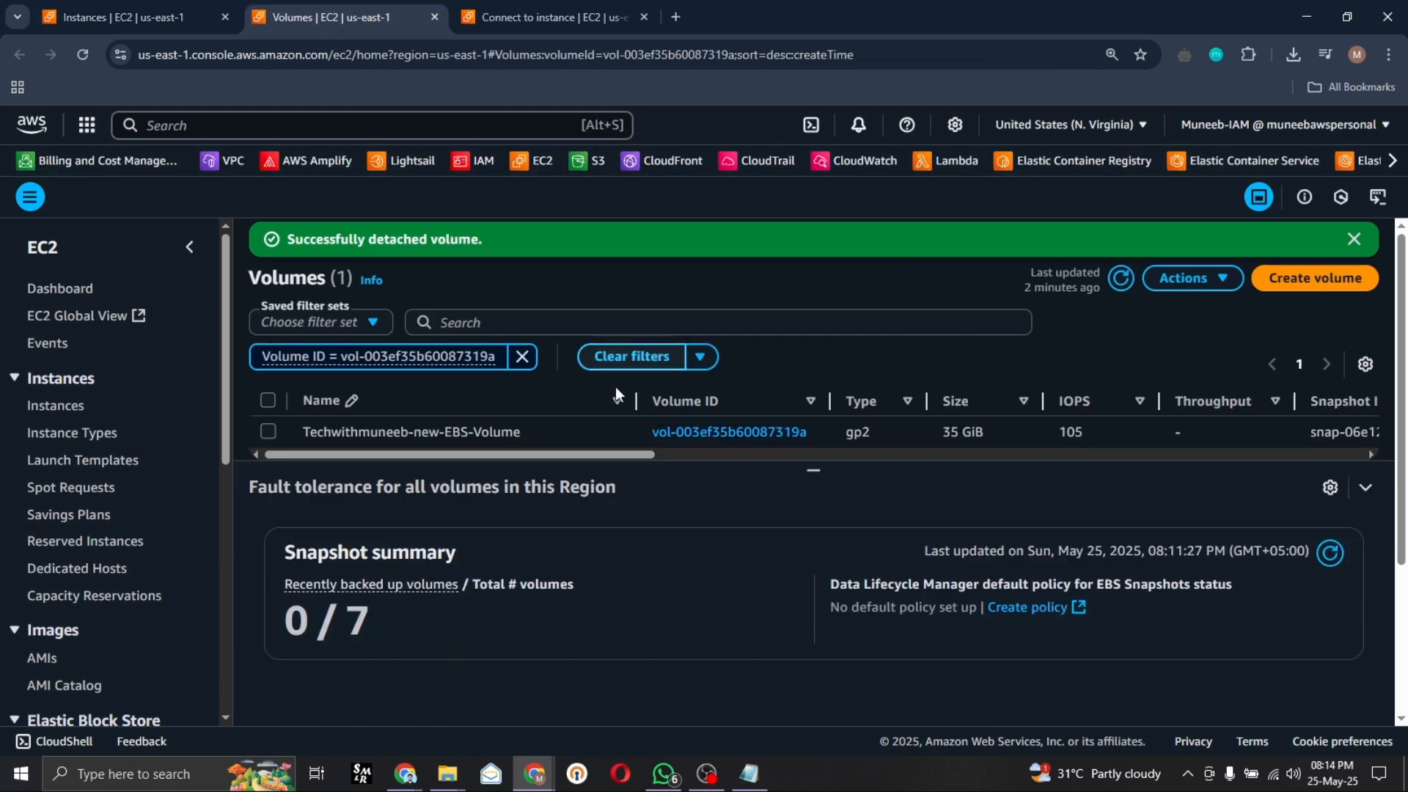
pyautogui.moveTo(561, 458); pyautogui.dragTo(506, 451)
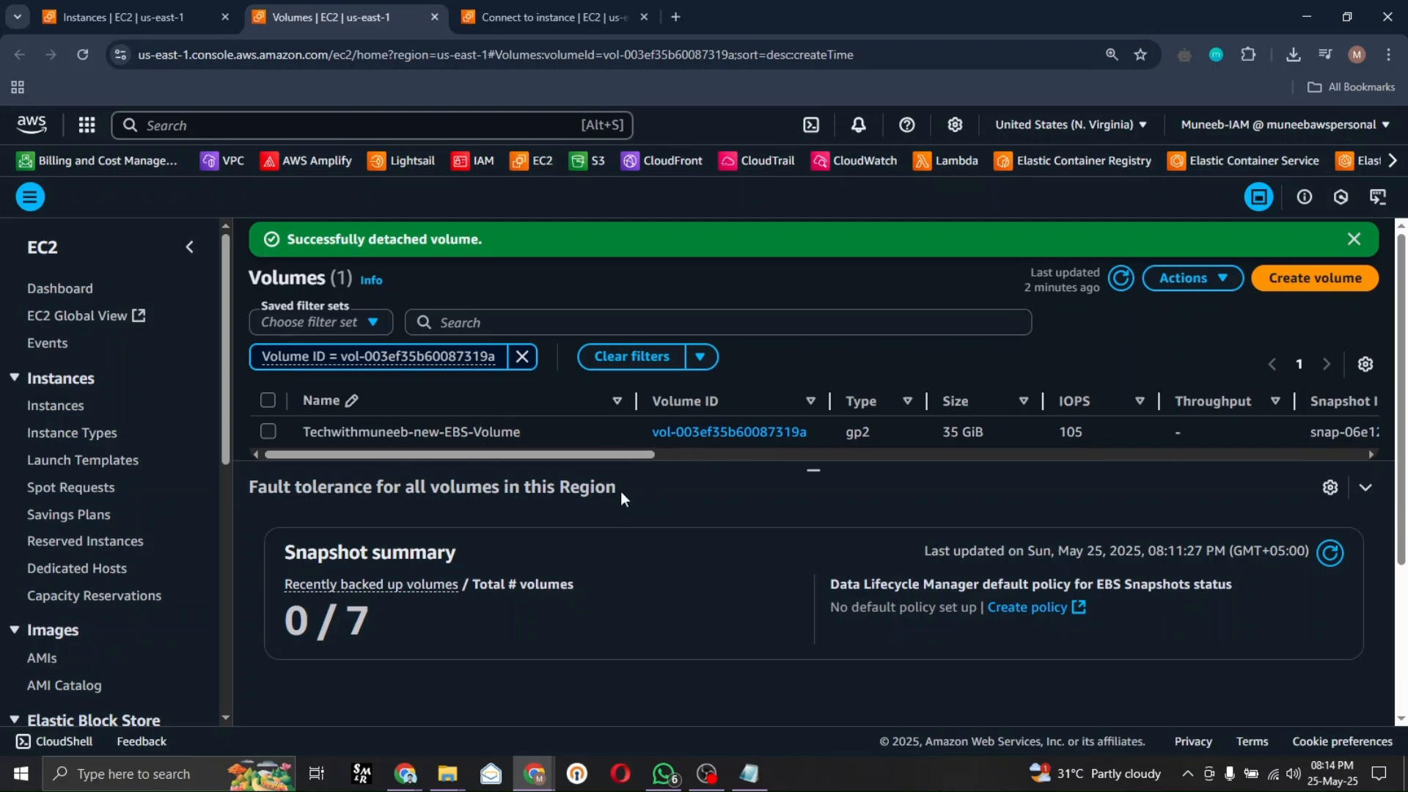
pyautogui.click(110, 15)
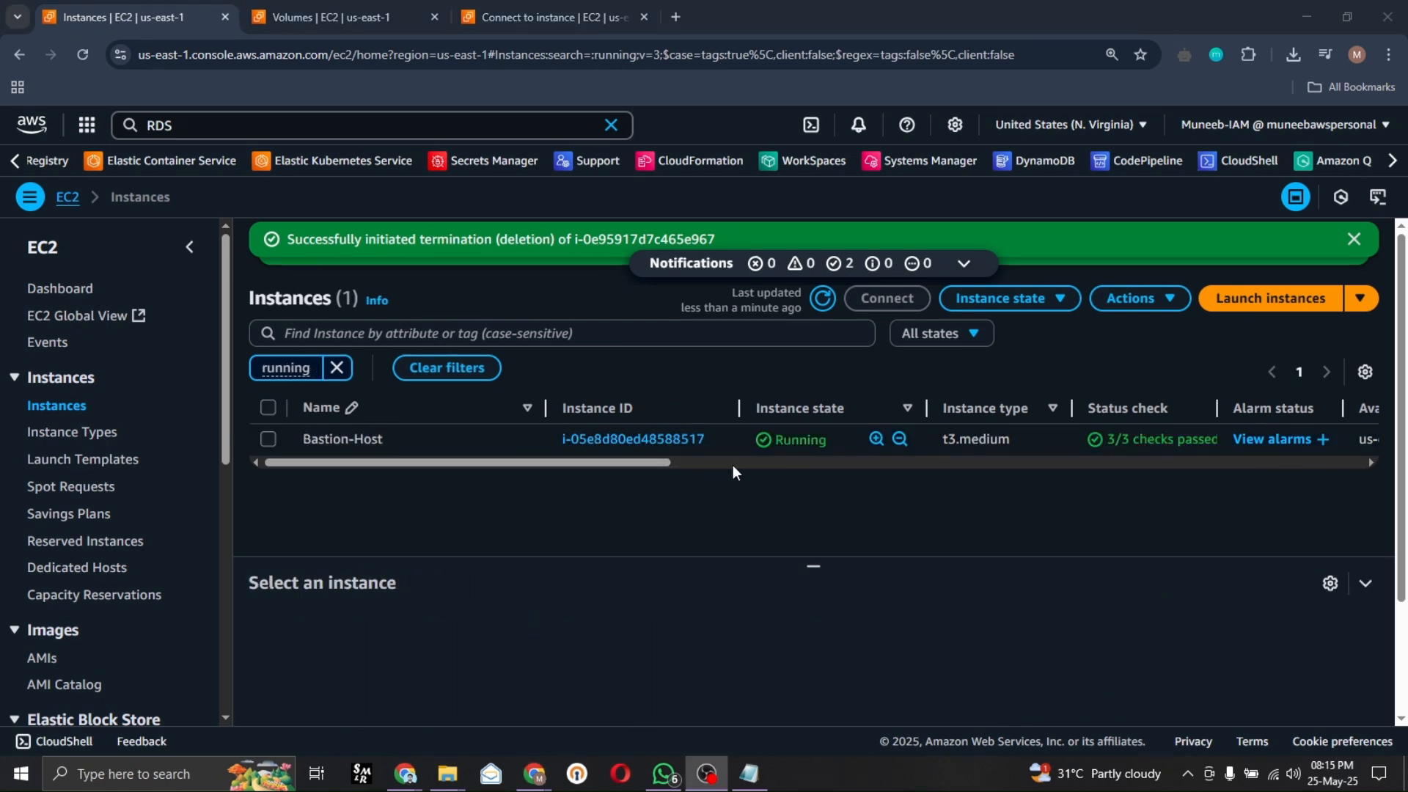
# Step: Select the running Bastion-Host instance to show its details
pyautogui.click(270, 441)
pyautogui.click(688, 496)
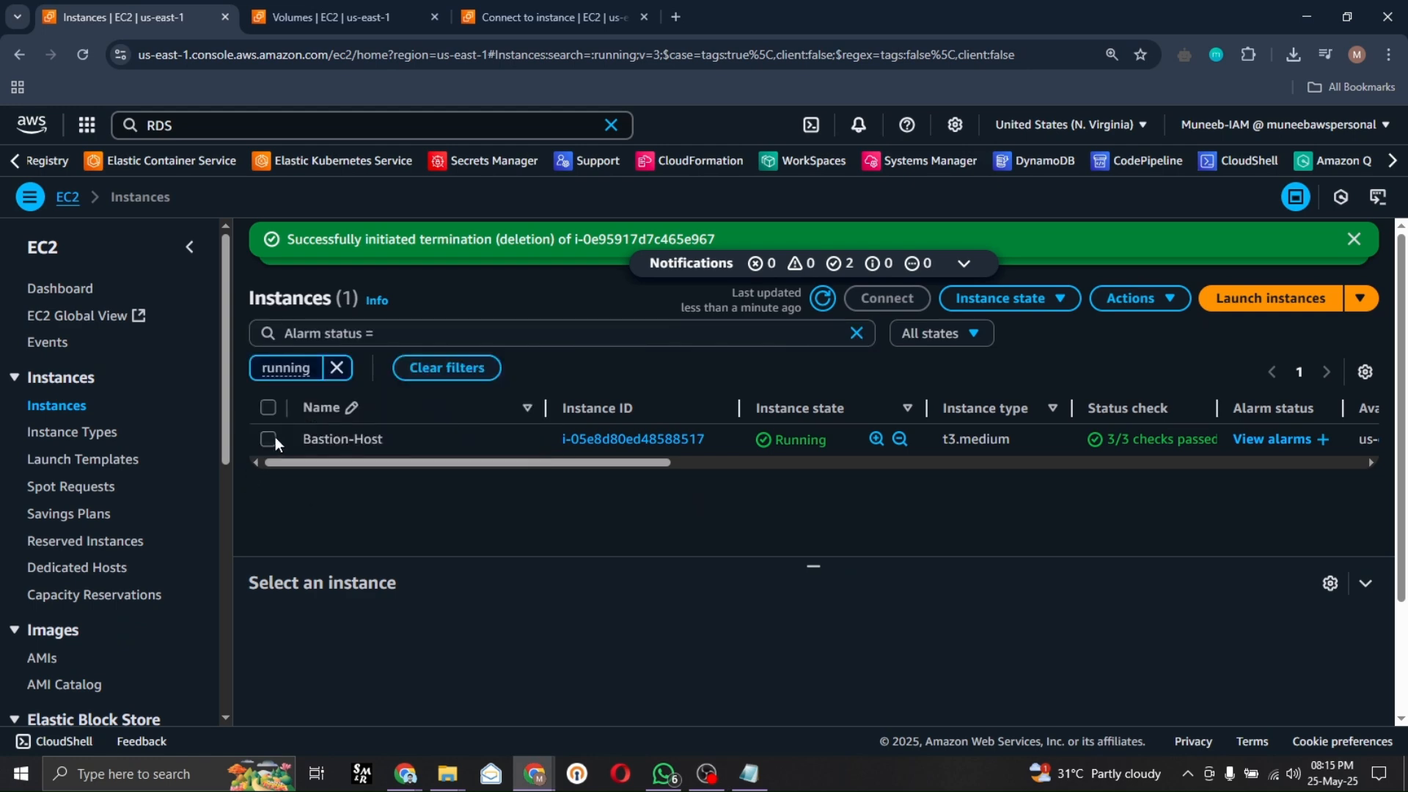
pyautogui.click(269, 439)
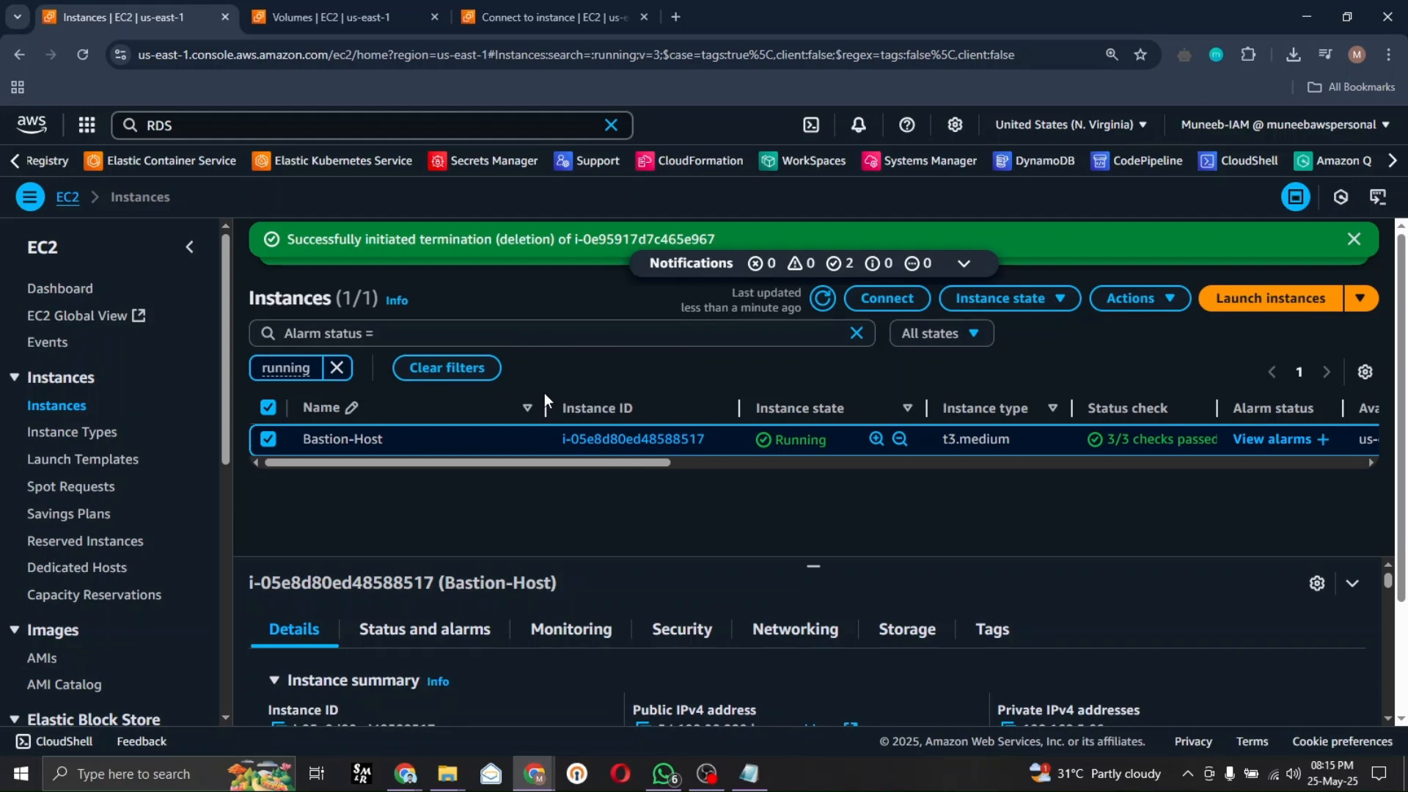
# Step: Start attaching Techwithmuneeb-new-EBS-Volume from the volumes list and choose the running Bastion-Host as its instance
pyautogui.click(308, 22)
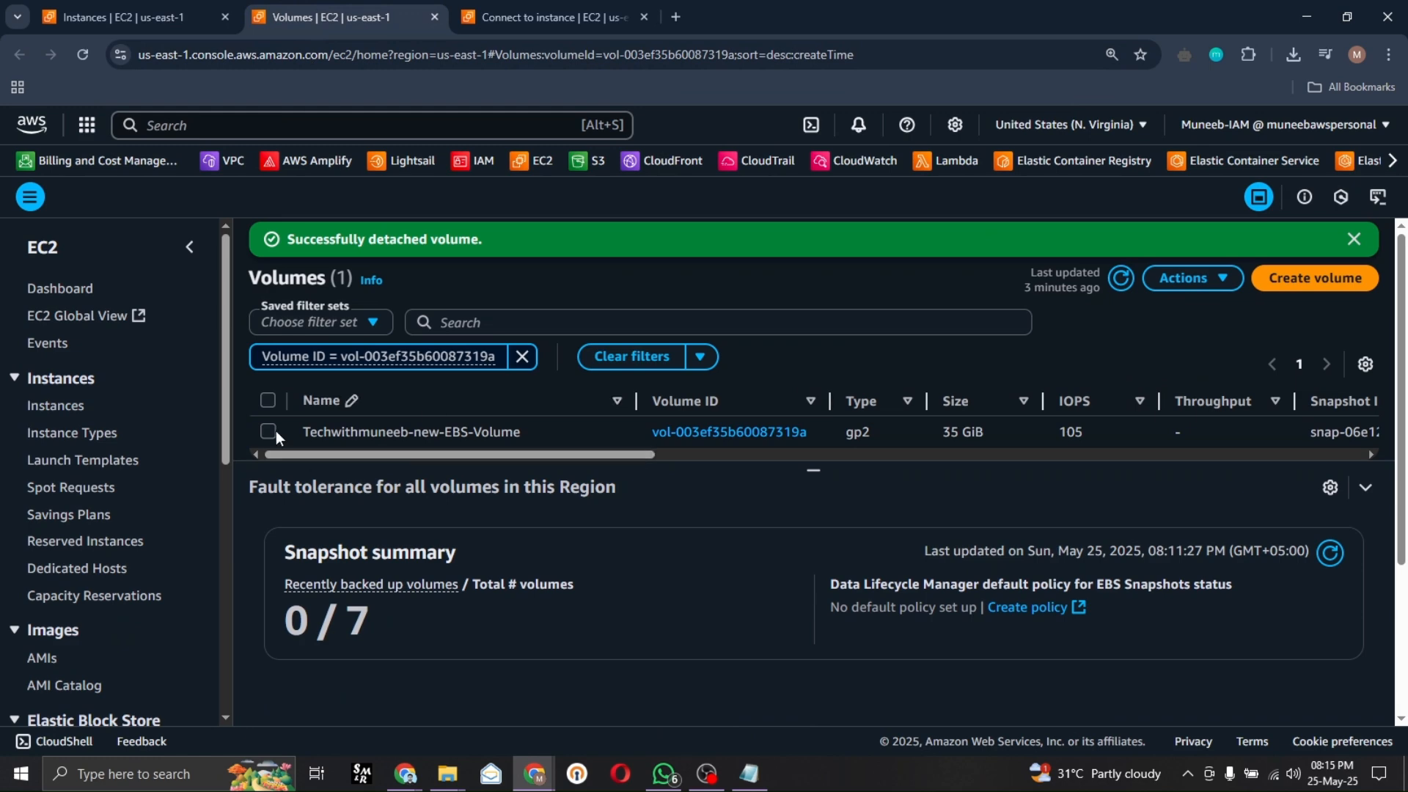
pyautogui.click(271, 432)
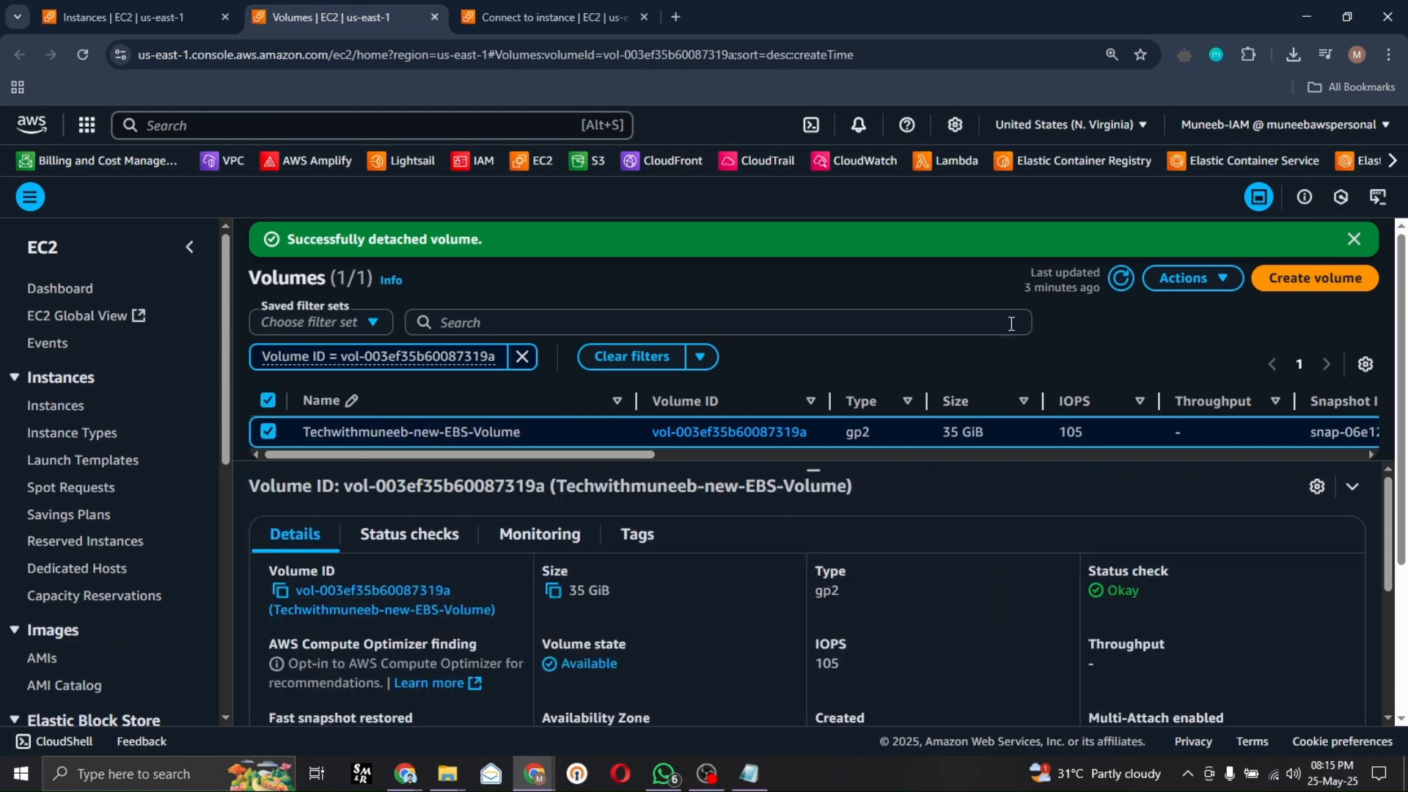
pyautogui.click(1189, 279)
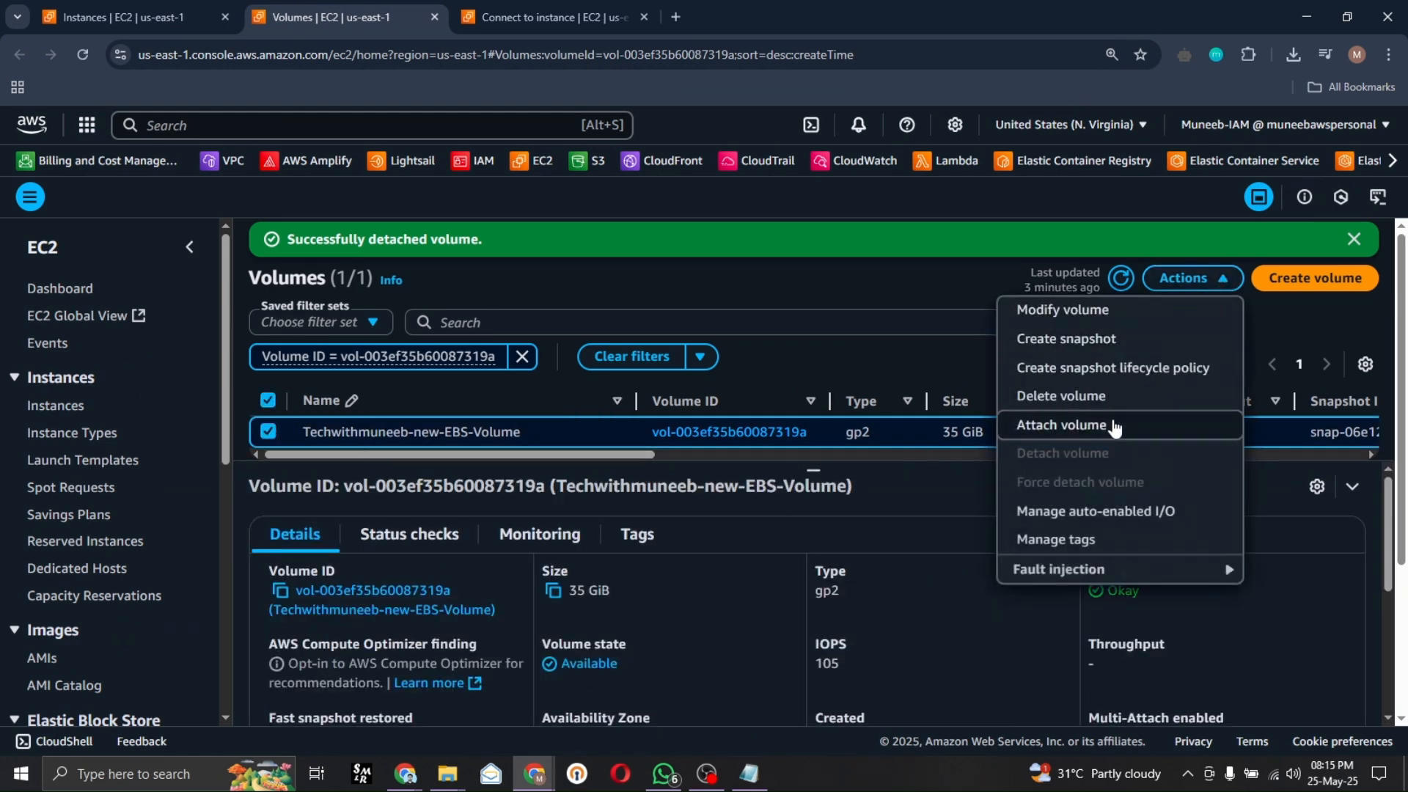
pyautogui.click(1114, 428)
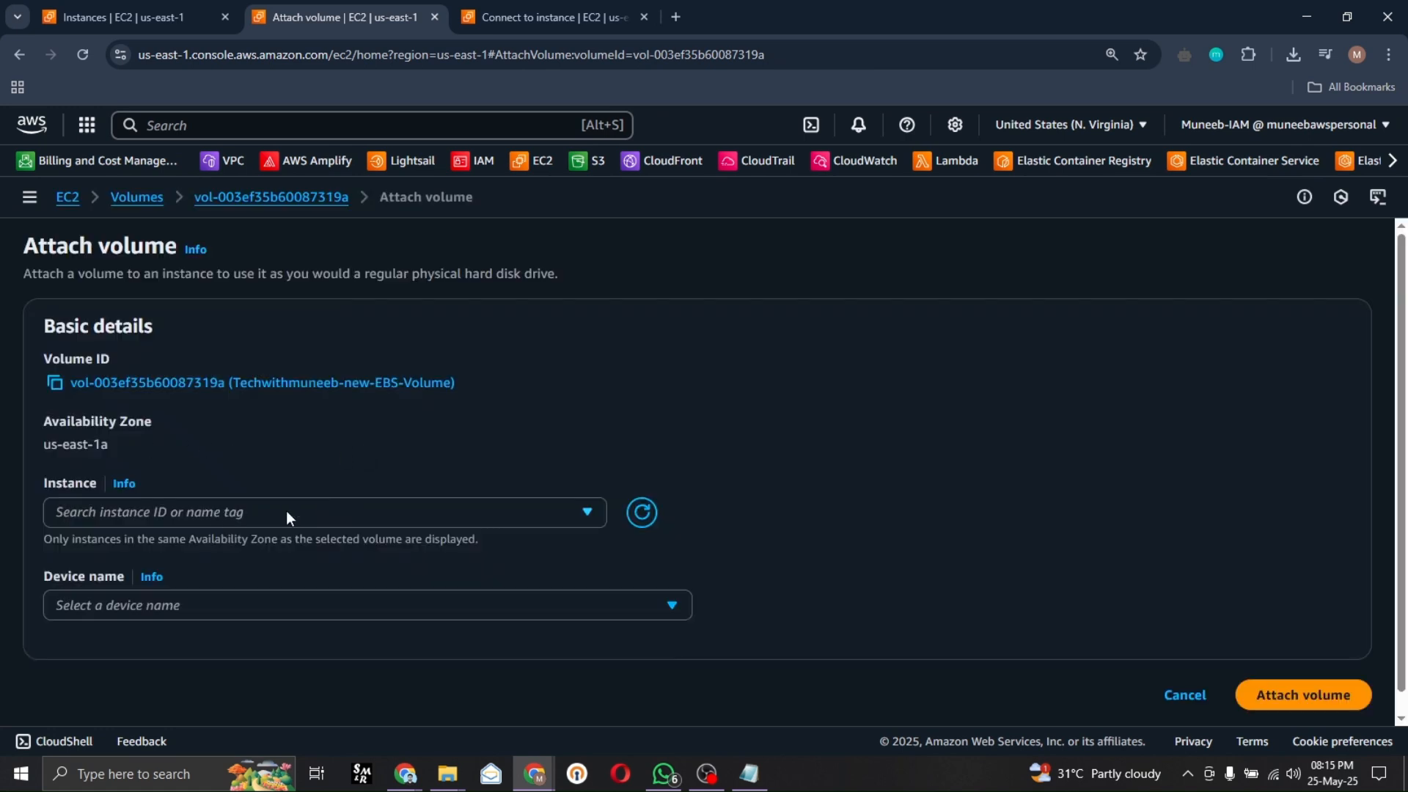
pyautogui.click(298, 512)
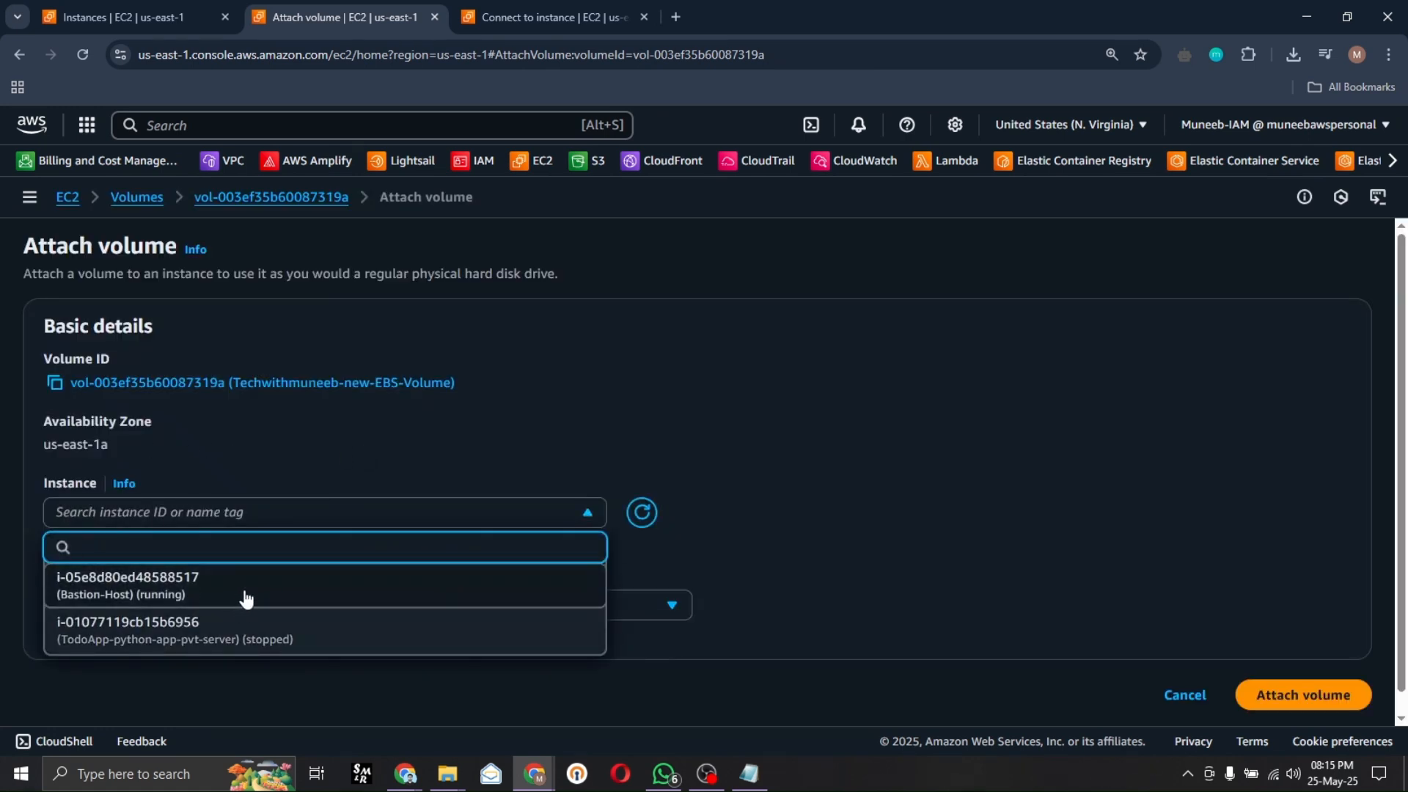
pyautogui.click(242, 598)
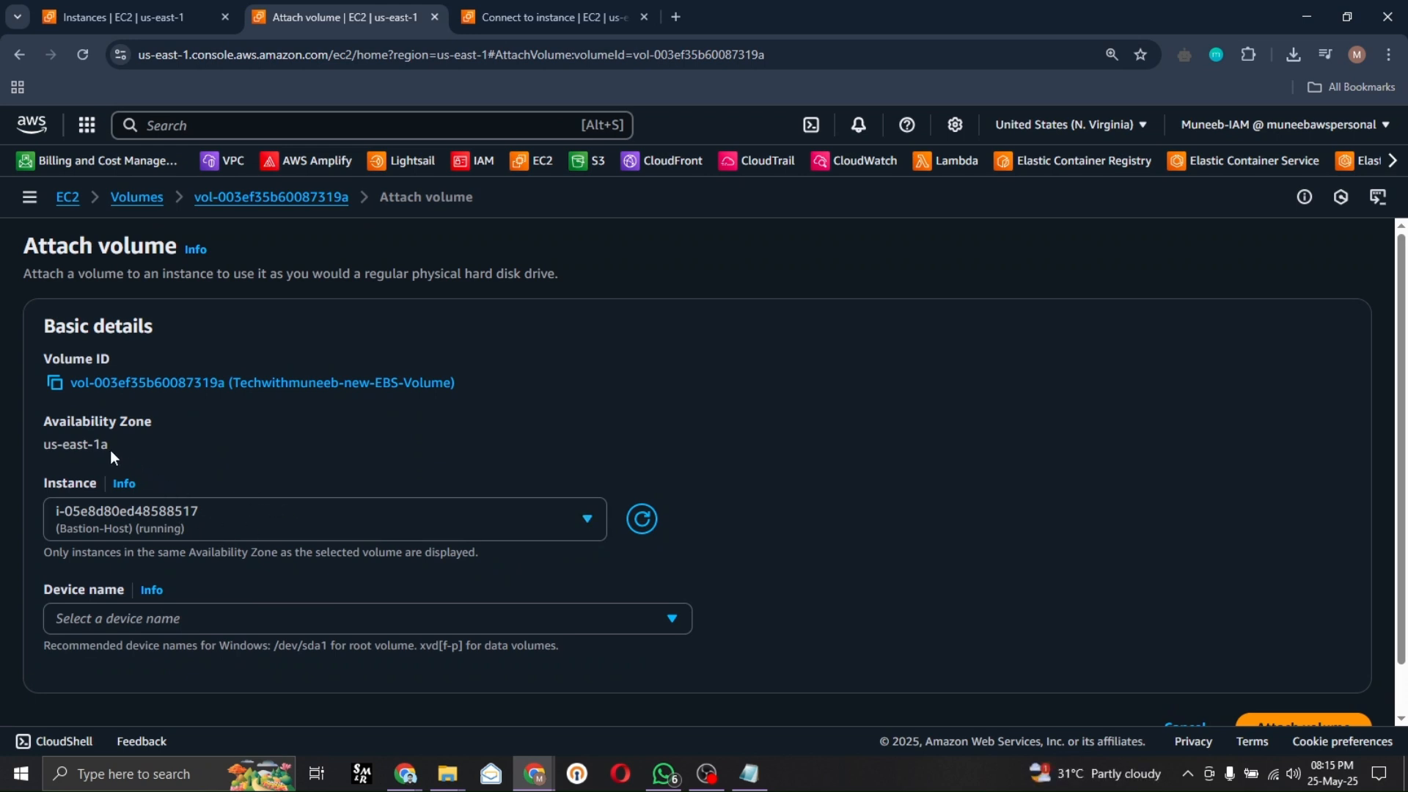
# Step: Check the volume's availability zone and the list of instances it can be attached to, keeping Bastion-Host selected
pyautogui.click(95, 433)
pyautogui.moveTo(115, 452); pyautogui.dragTo(38, 449)
pyautogui.click(113, 451)
pyautogui.click(297, 520)
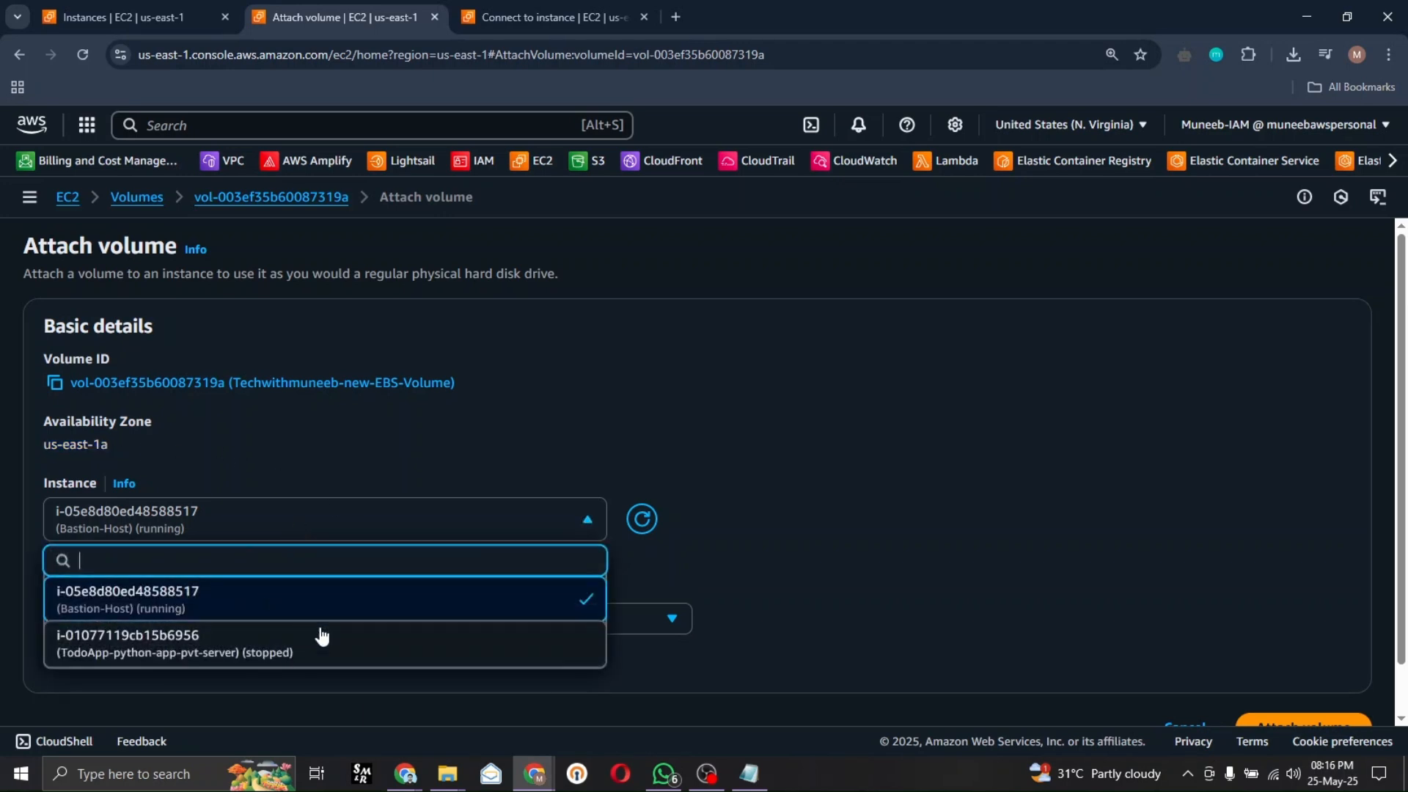
pyautogui.click(415, 455)
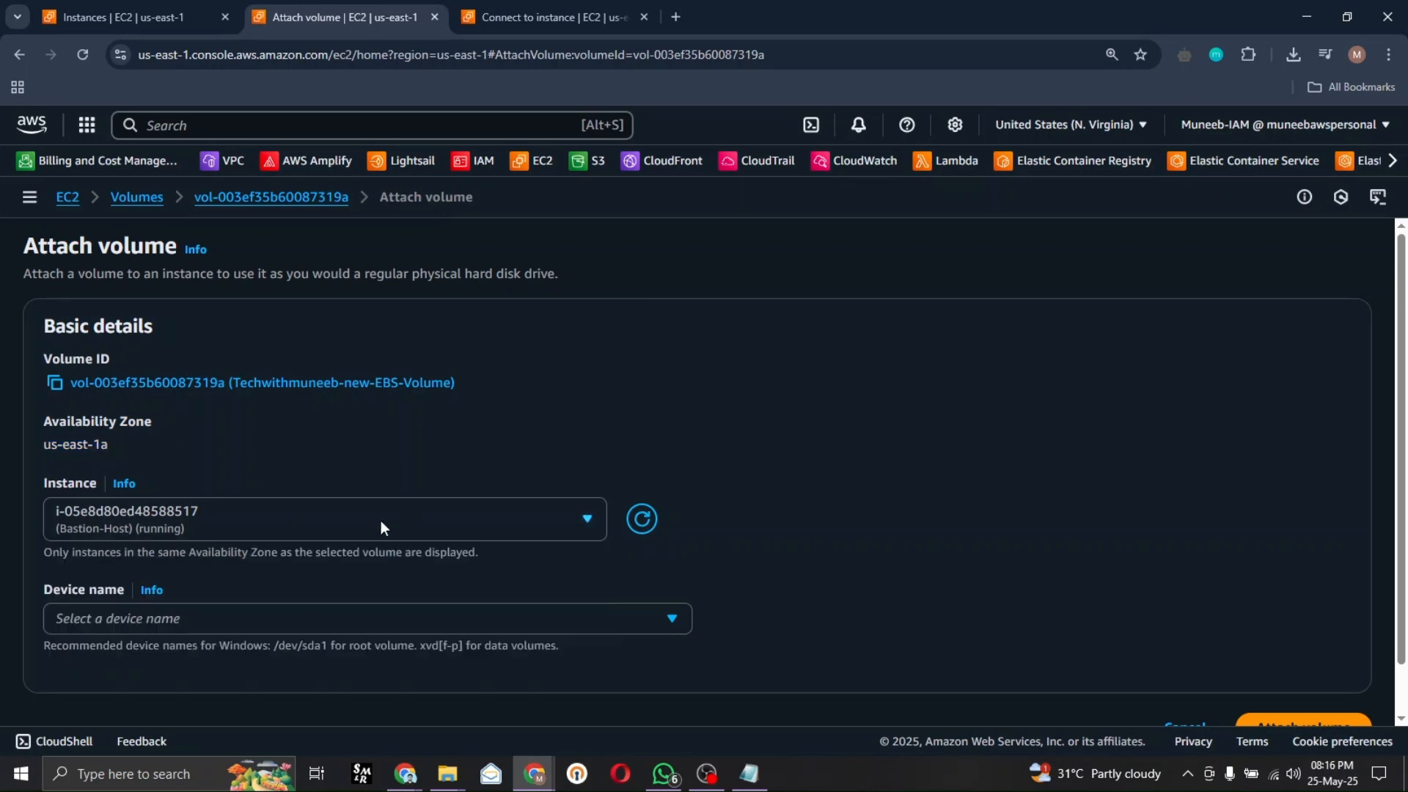
# Step: Set the device name to xvde and attach the volume to Bastion-Host
pyautogui.click(172, 622)
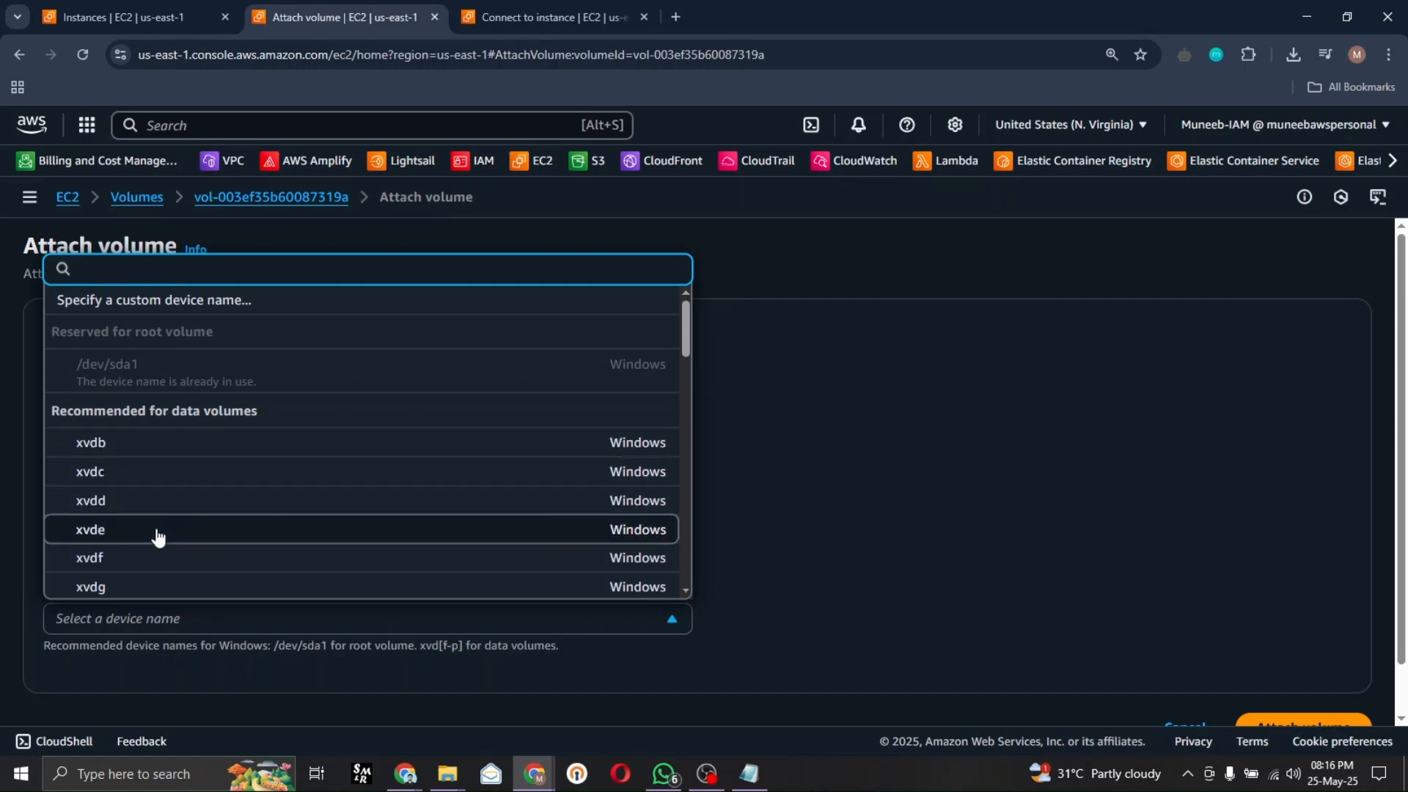
pyautogui.click(160, 534)
pyautogui.scroll(-1, 654, 604)
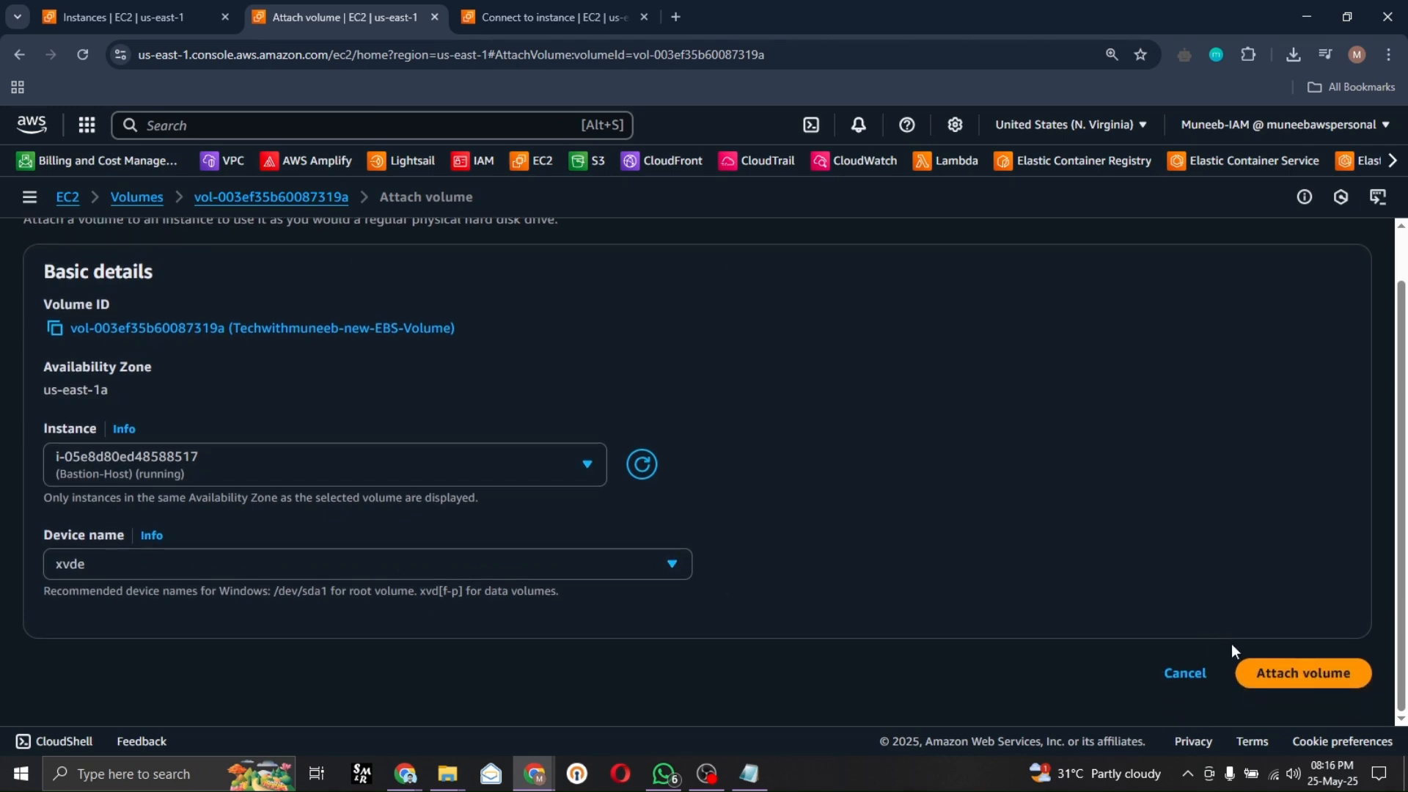
pyautogui.click(1271, 672)
# Step: Return to the instances list, refresh it, and check Bastion-Host's block devices in its storage details
pyautogui.click(142, 6)
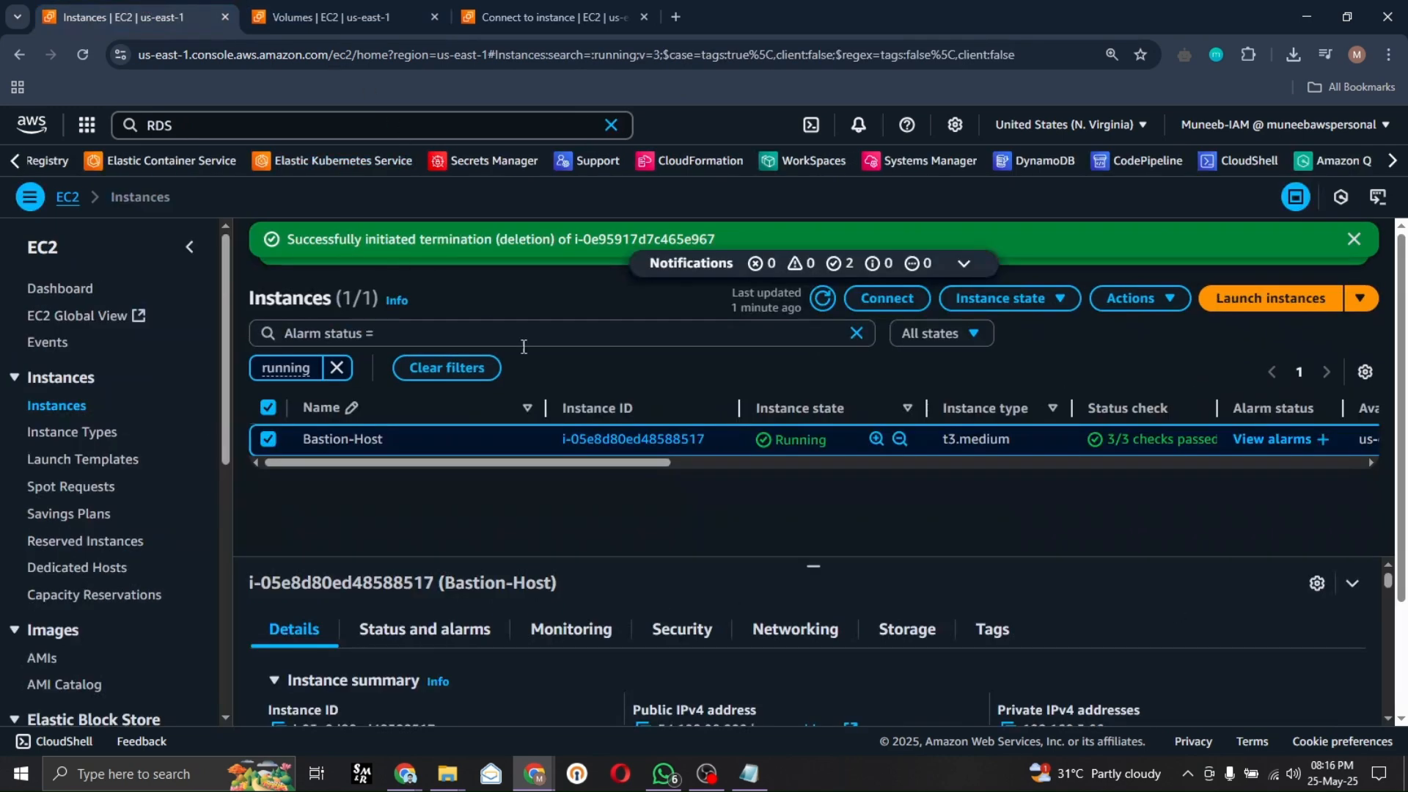
pyautogui.moveTo(814, 562); pyautogui.dragTo(814, 507)
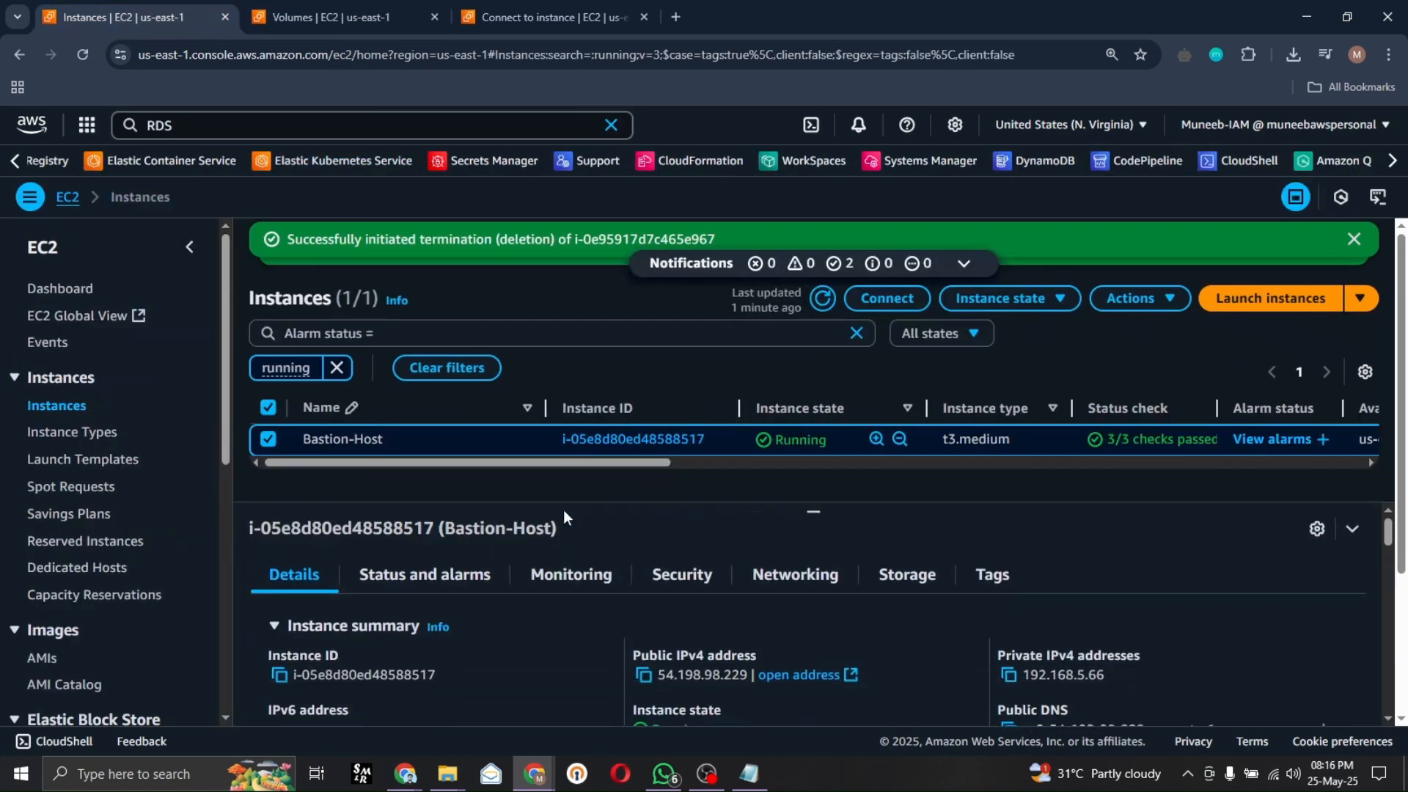
pyautogui.click(913, 578)
pyautogui.scroll(-3, 980, 601)
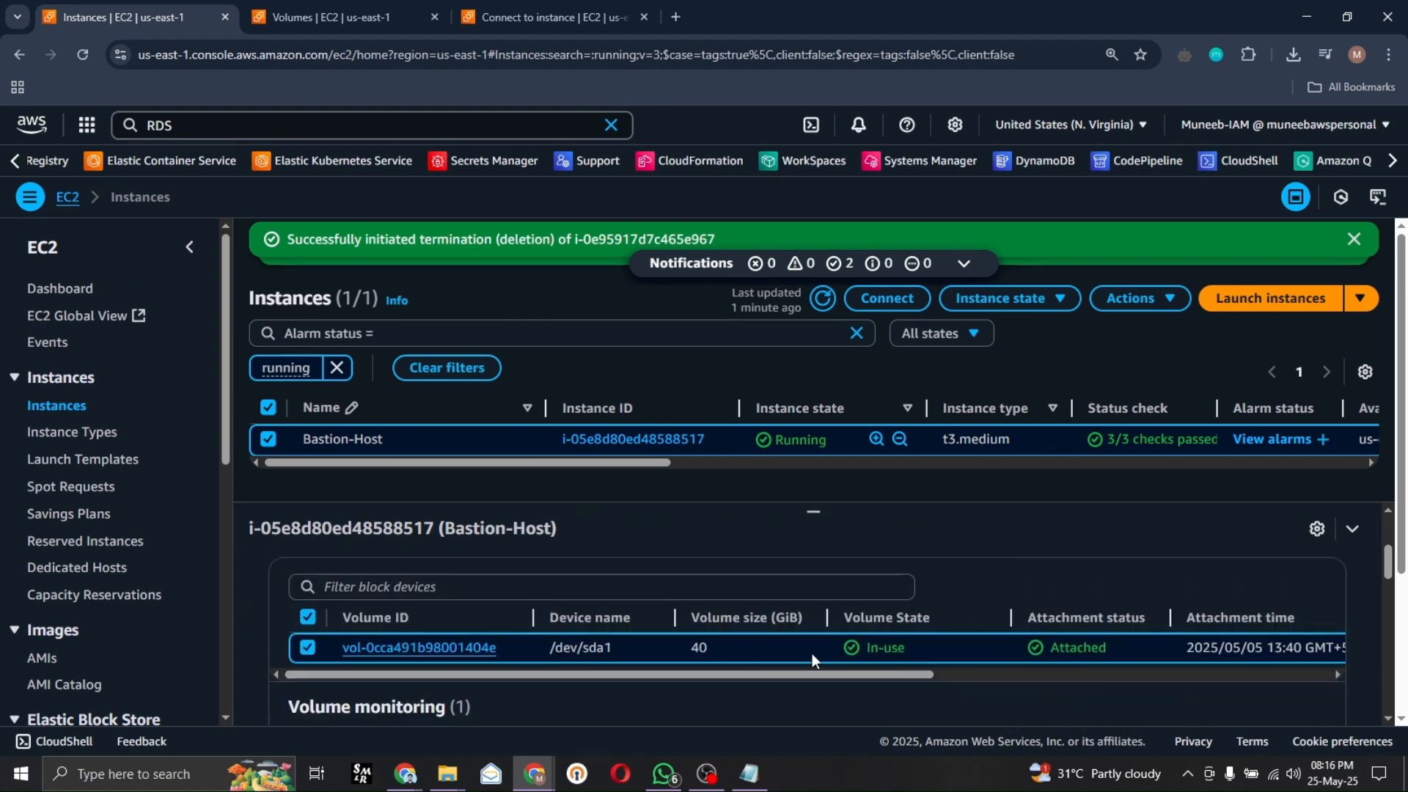
pyautogui.click(822, 298)
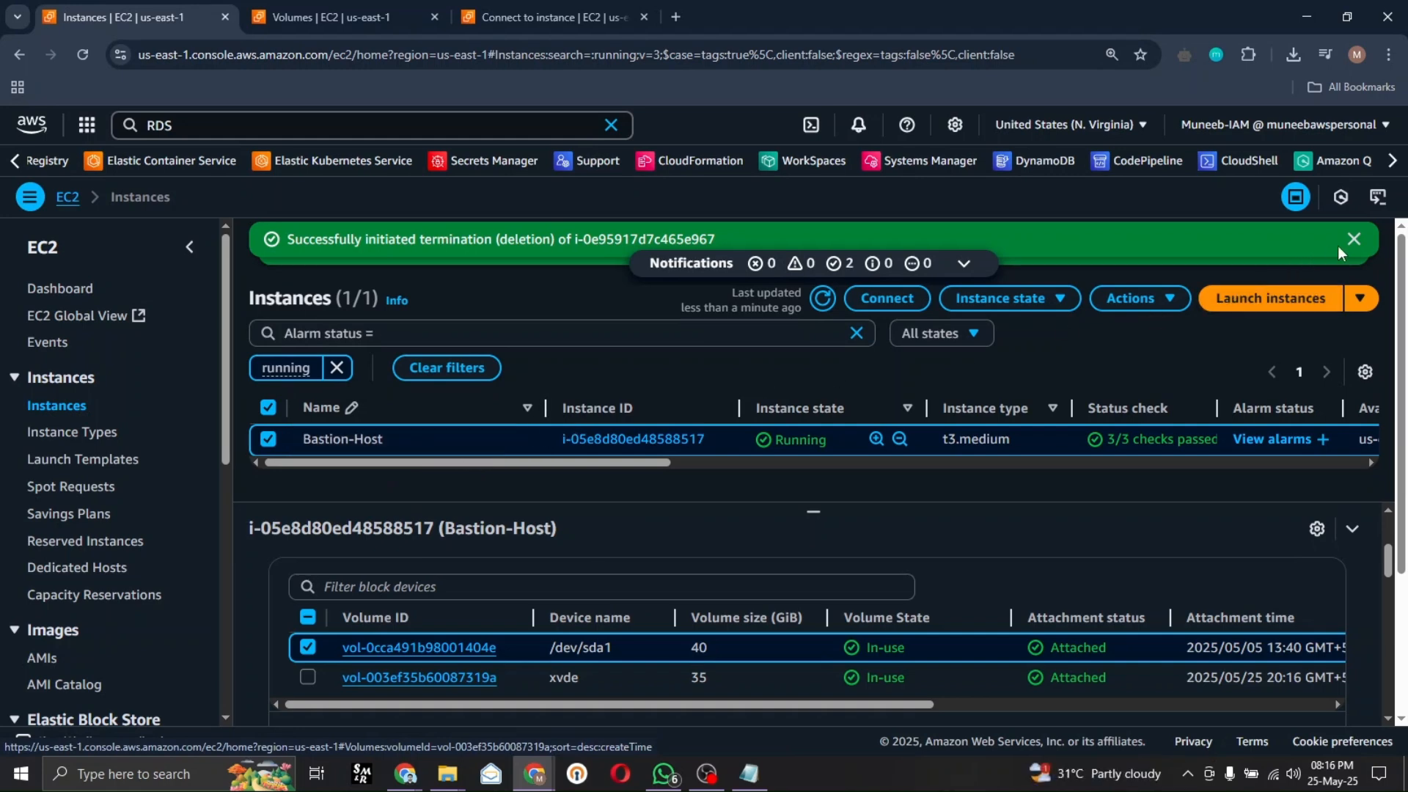
pyautogui.click(307, 677)
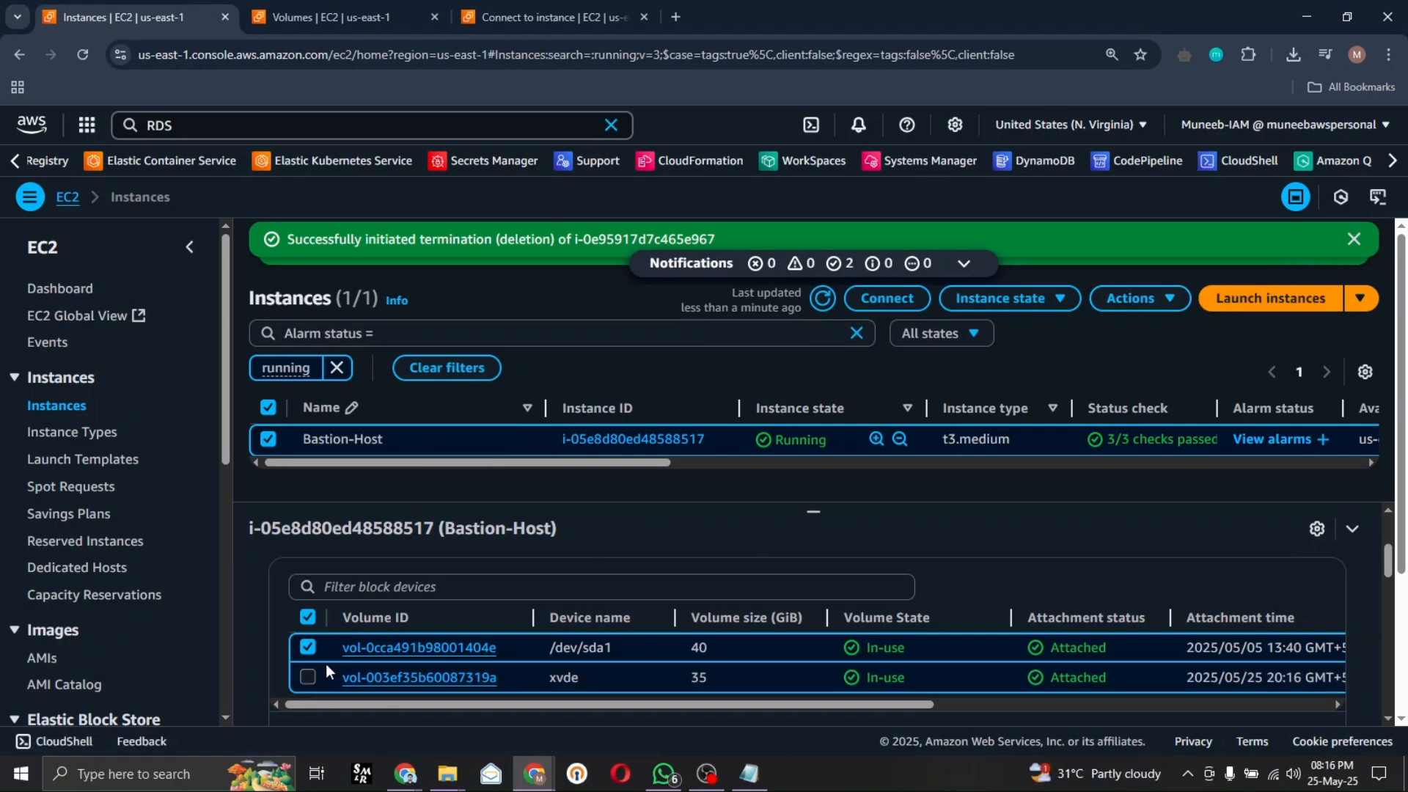
pyautogui.click(309, 647)
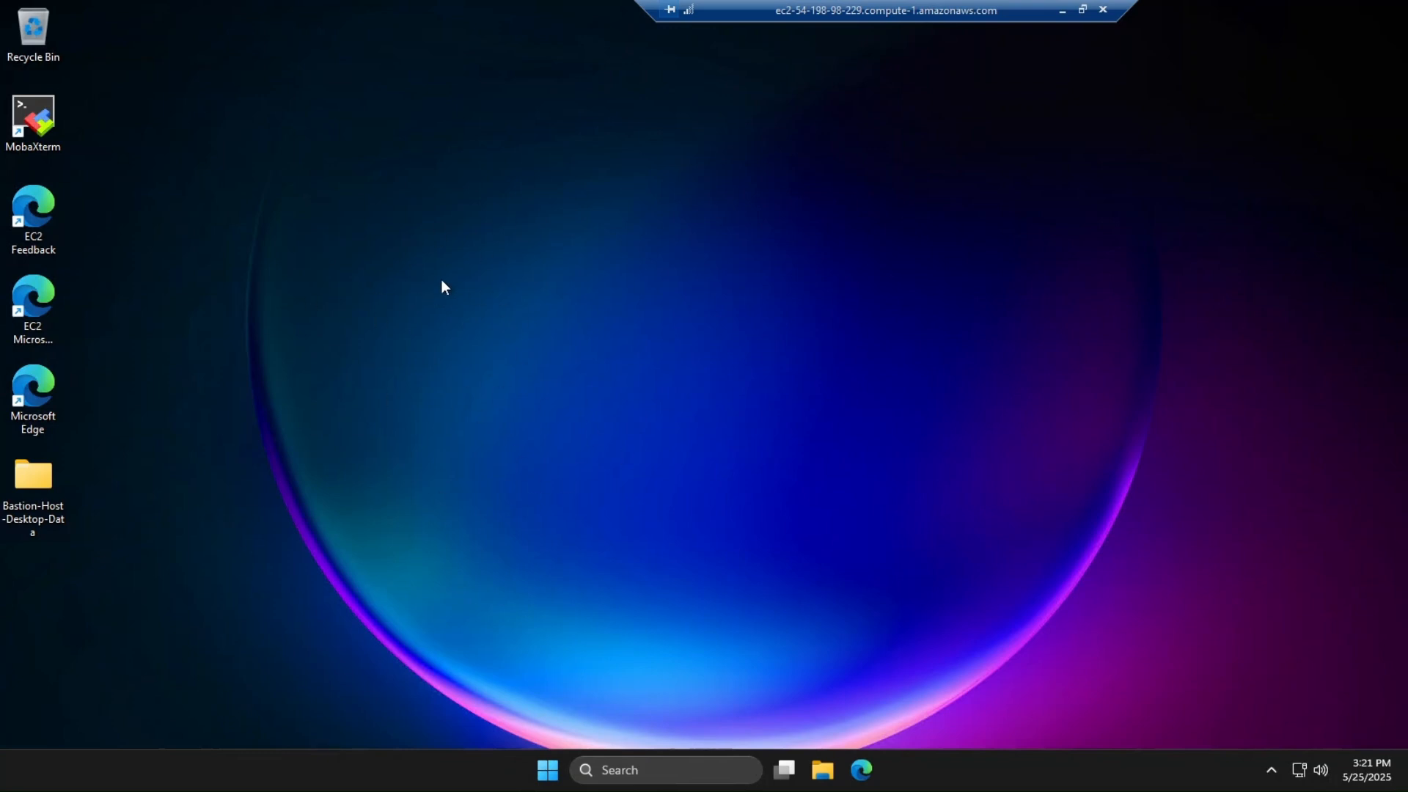
# Step: In the Bastion-Host remote desktop, view This PC's drives with extra large icons and compare them with the block devices in the EC2 console
pyautogui.click(823, 774)
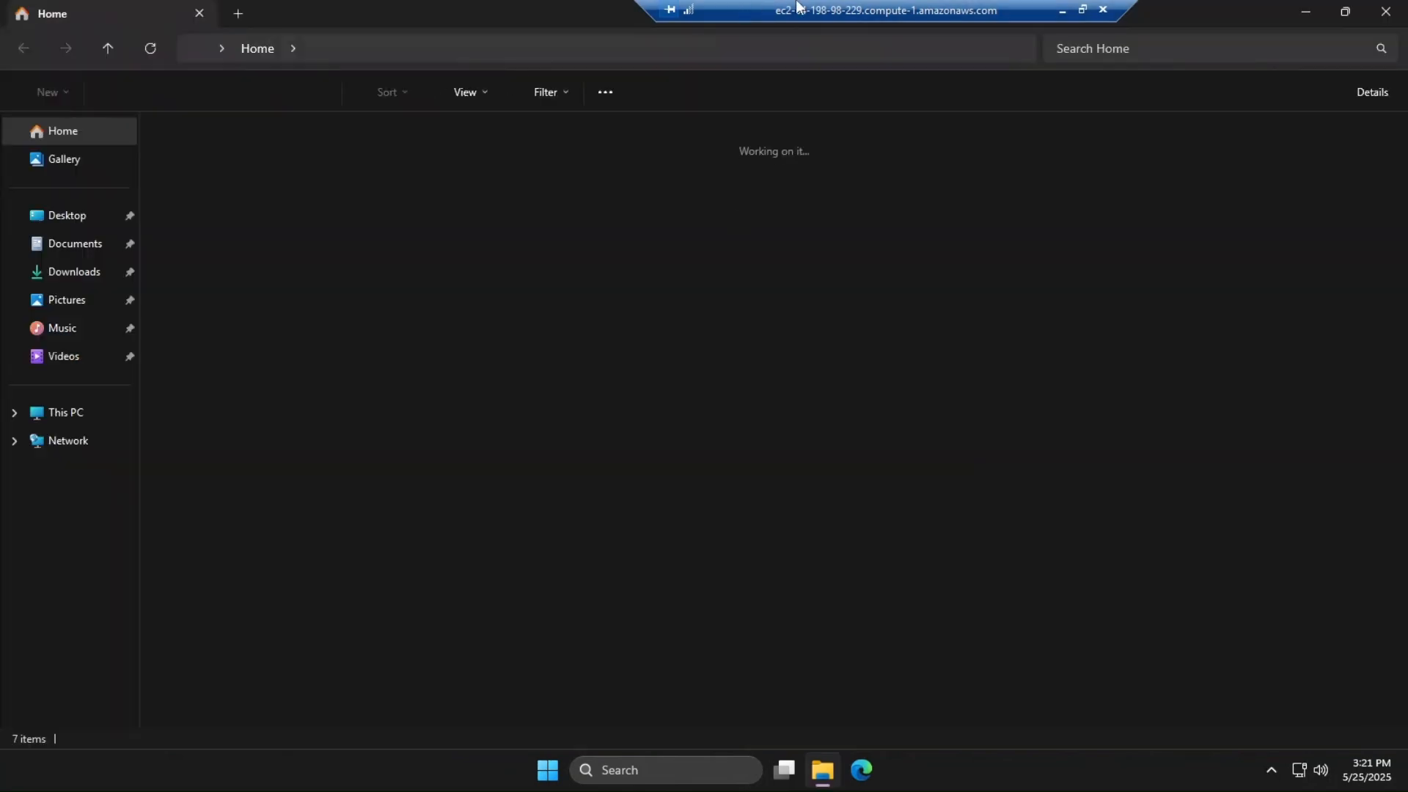
pyautogui.click(55, 412)
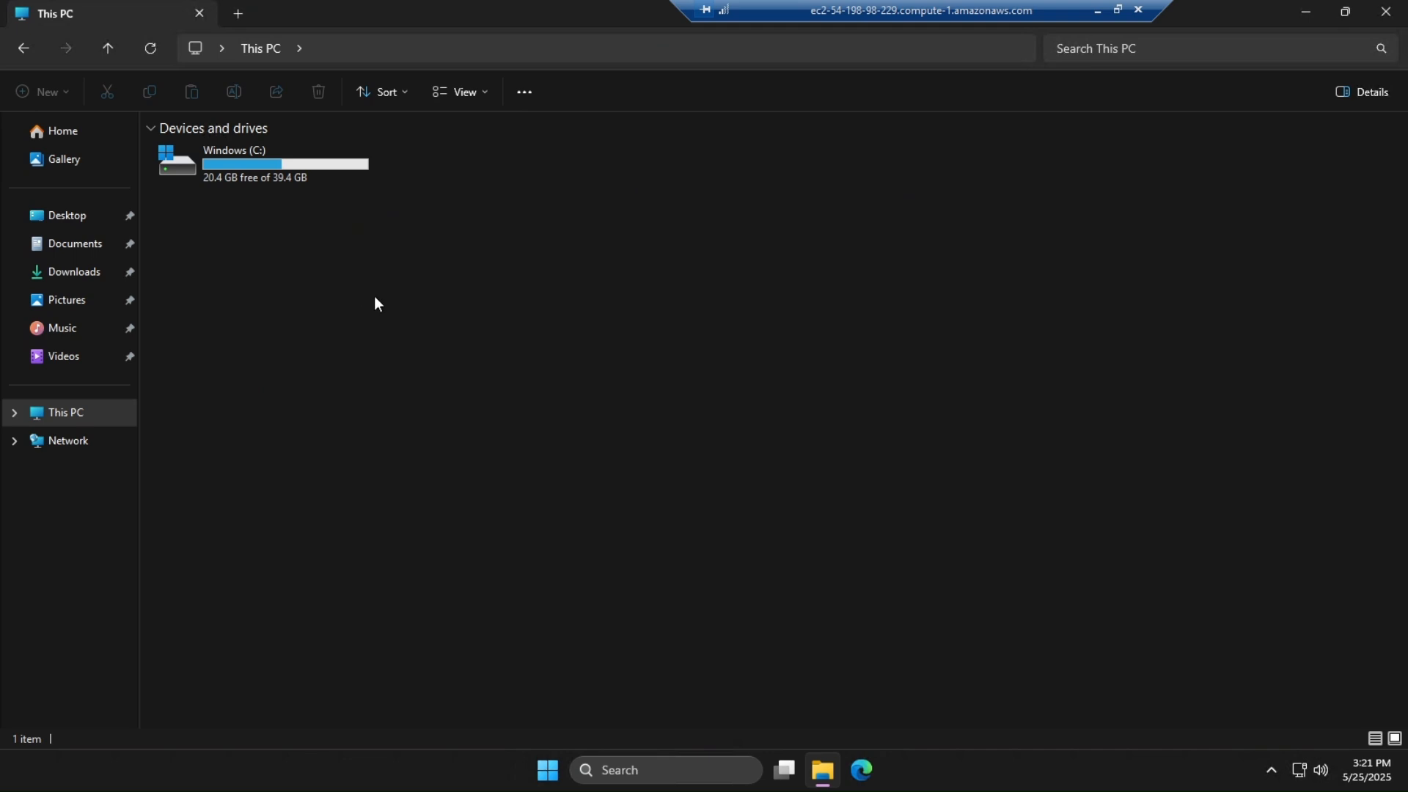
pyautogui.keyDown('ctrl'); pyautogui.scroll(5, 374, 296); pyautogui.keyUp('ctrl')
pyautogui.keyDown('ctrl'); pyautogui.scroll(3, 381, 328); pyautogui.keyUp('ctrl')
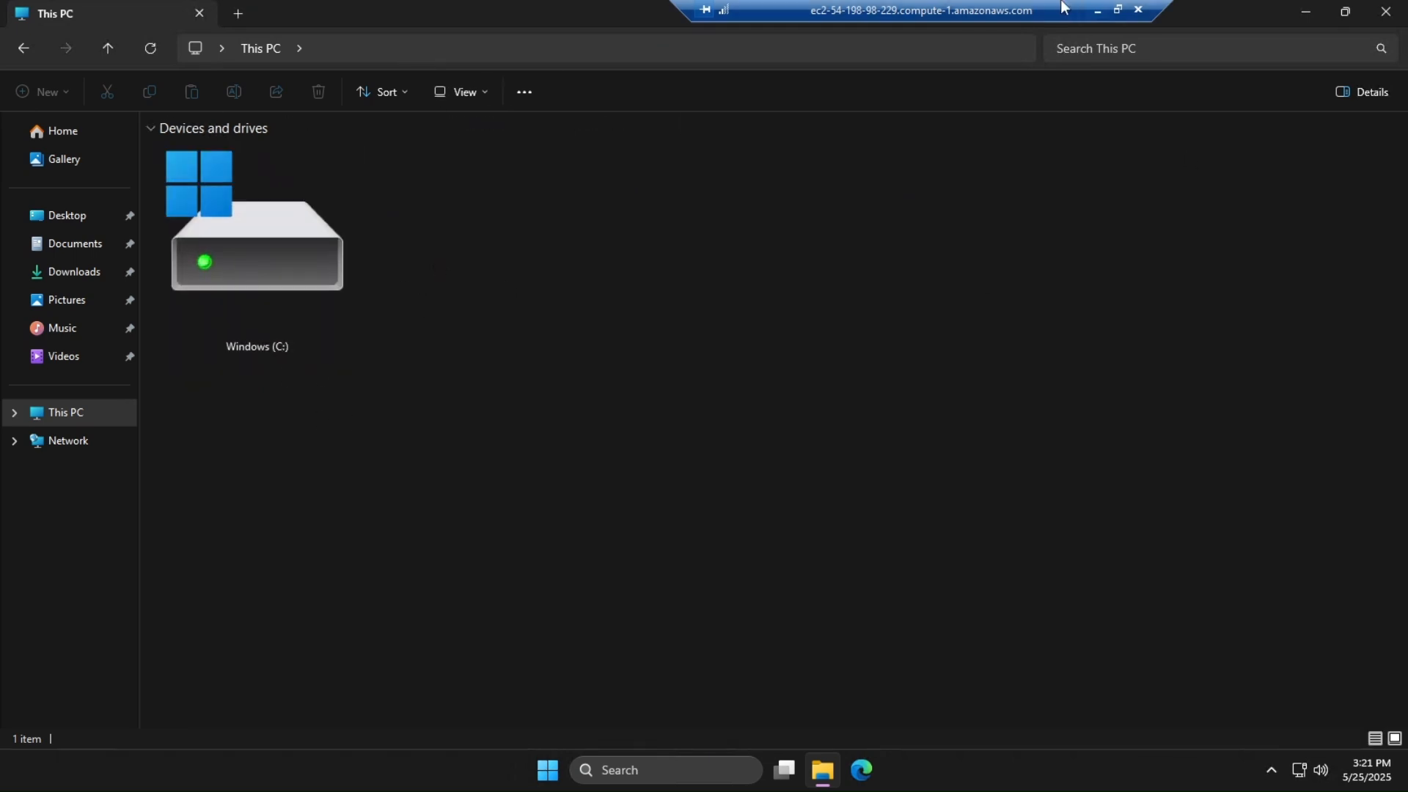
pyautogui.moveTo(1017, 6); pyautogui.dragTo(964, 6)
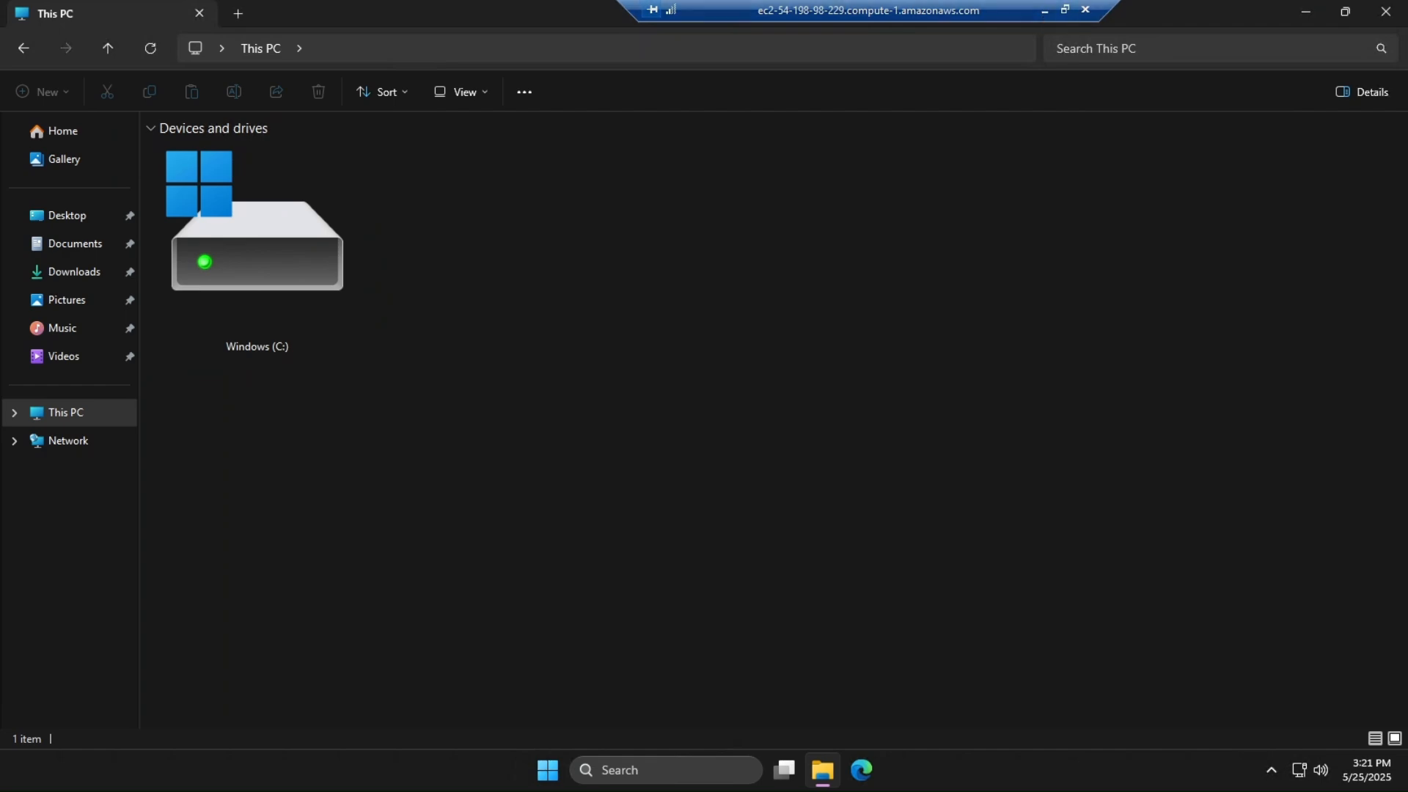
pyautogui.click(1044, 11)
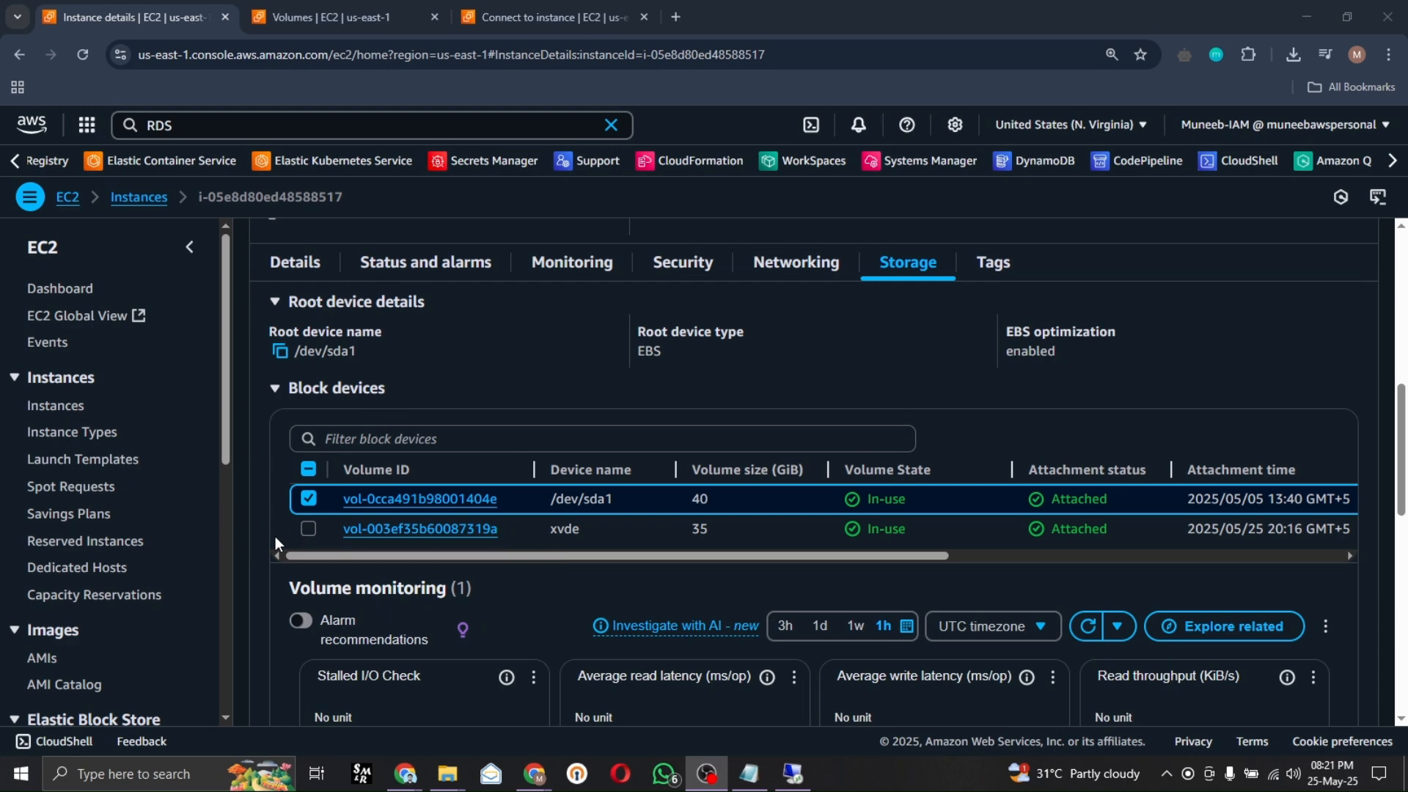
pyautogui.click(792, 774)
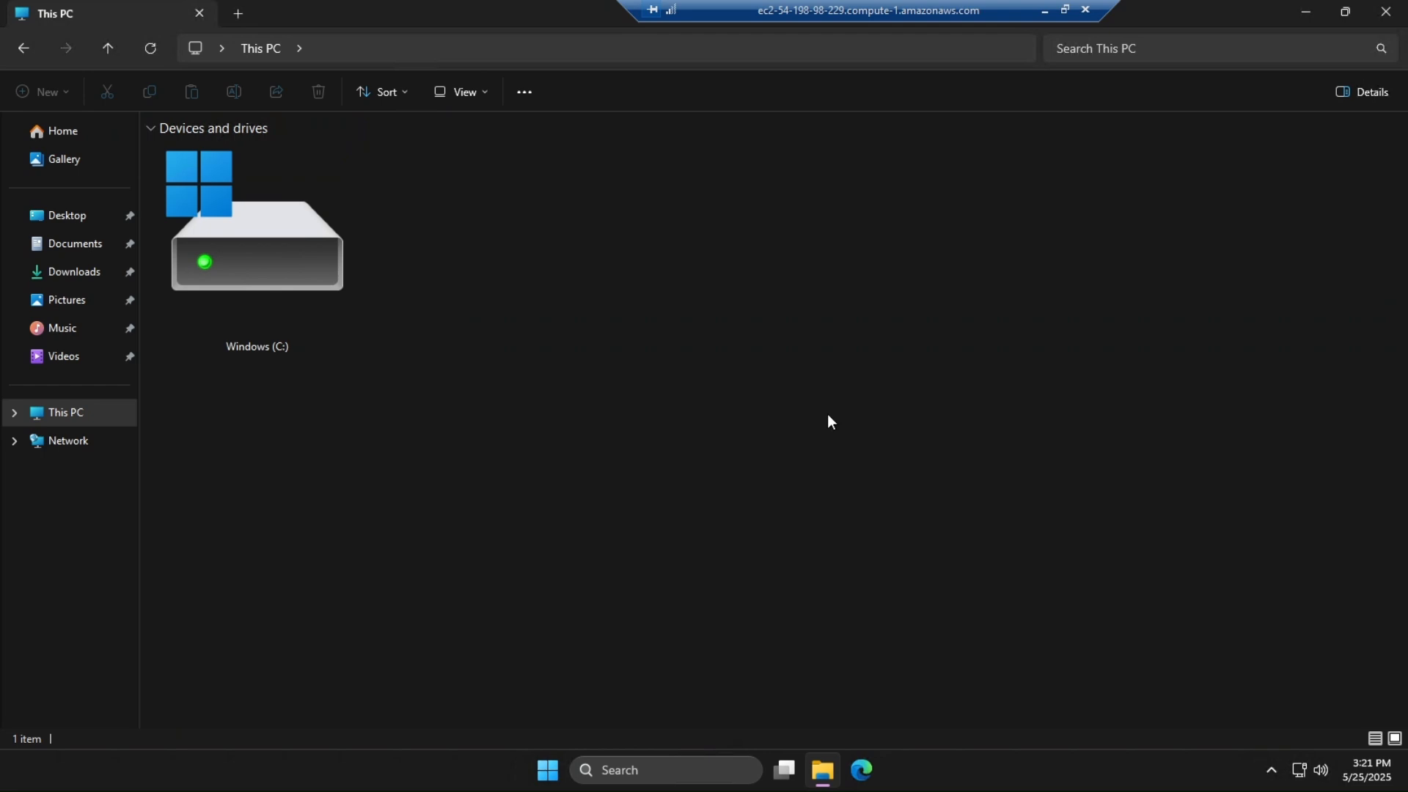
# Step: Open compmgmt.msc on Bastion-Host, show Disk Management, and maximize the window
pyautogui.click(609, 781)
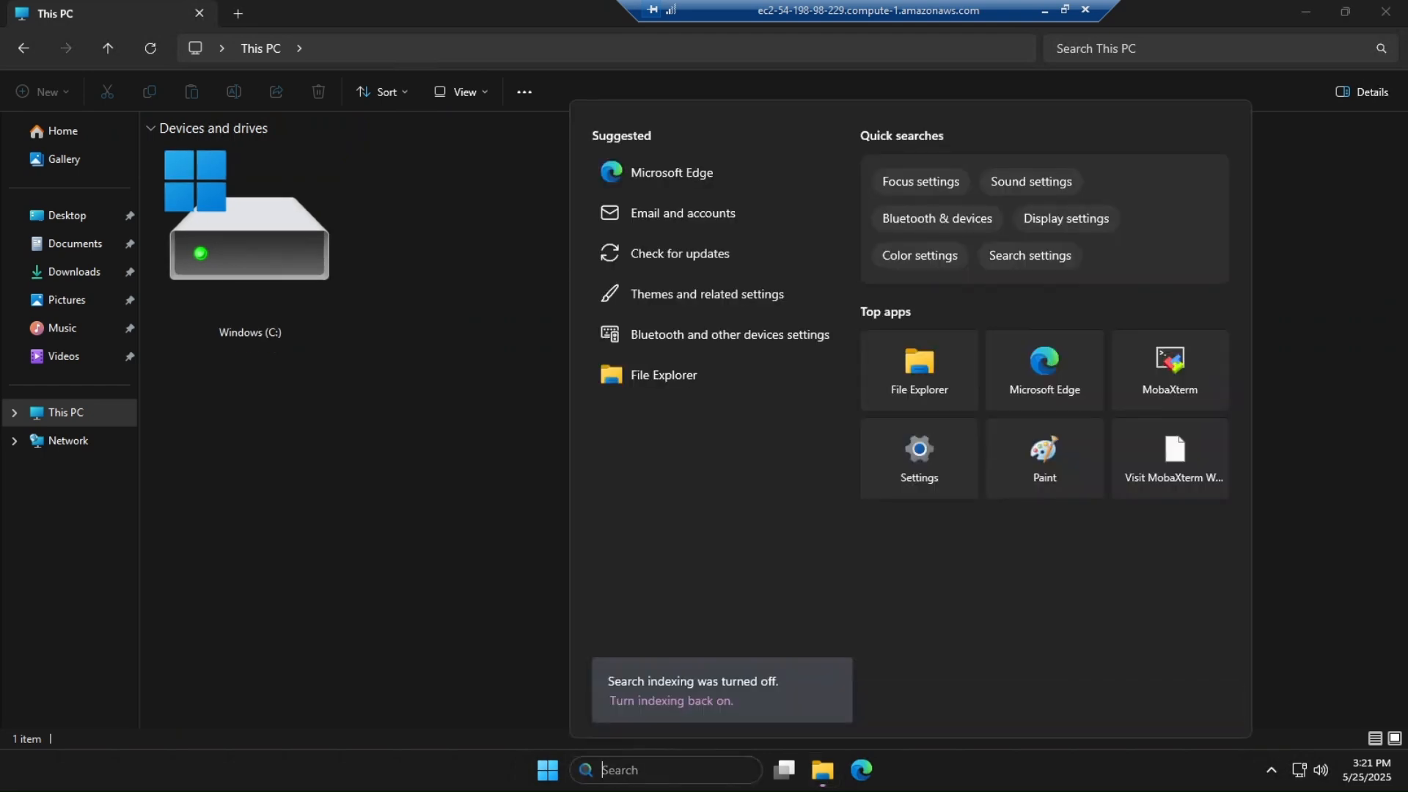
pyautogui.write('comp')
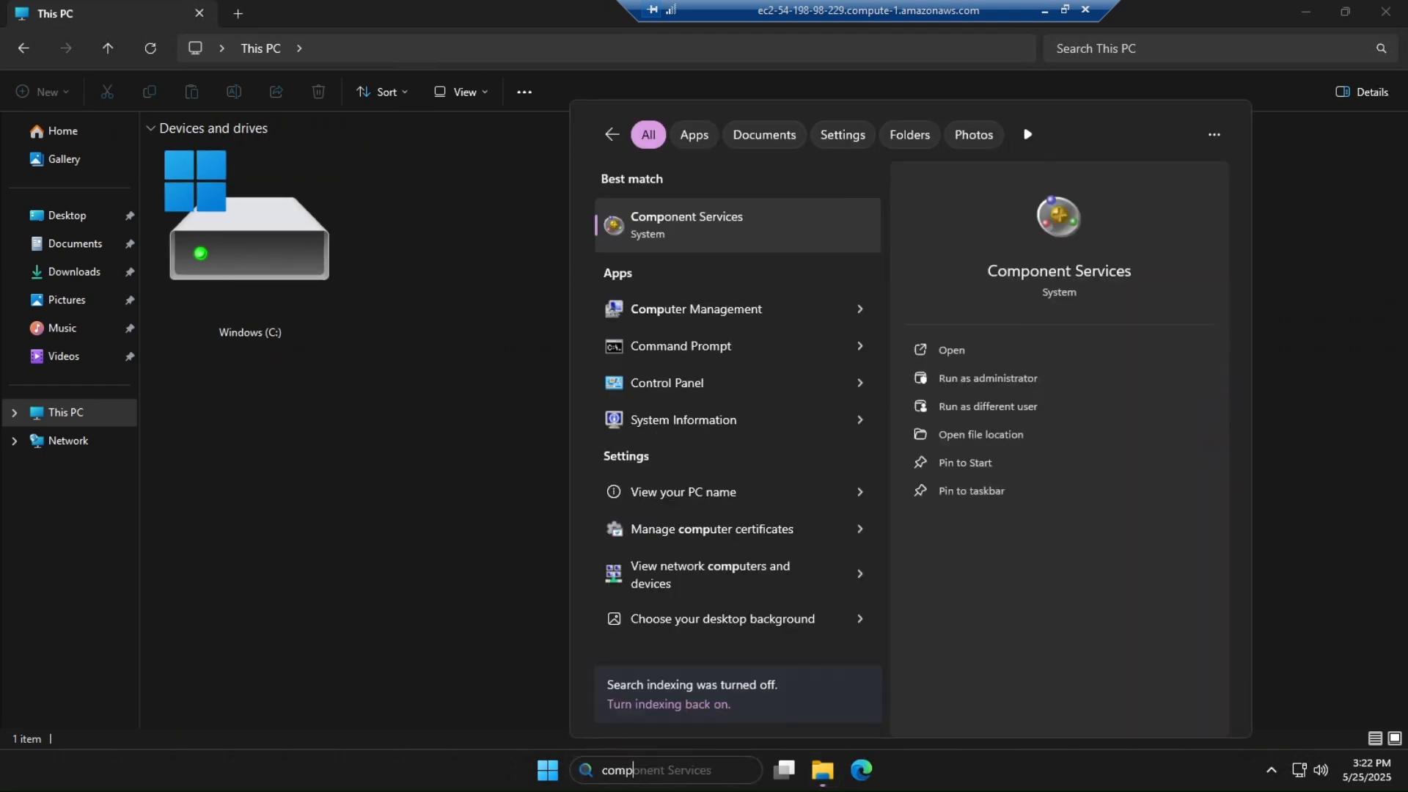
pyautogui.write('mgmt.msc')
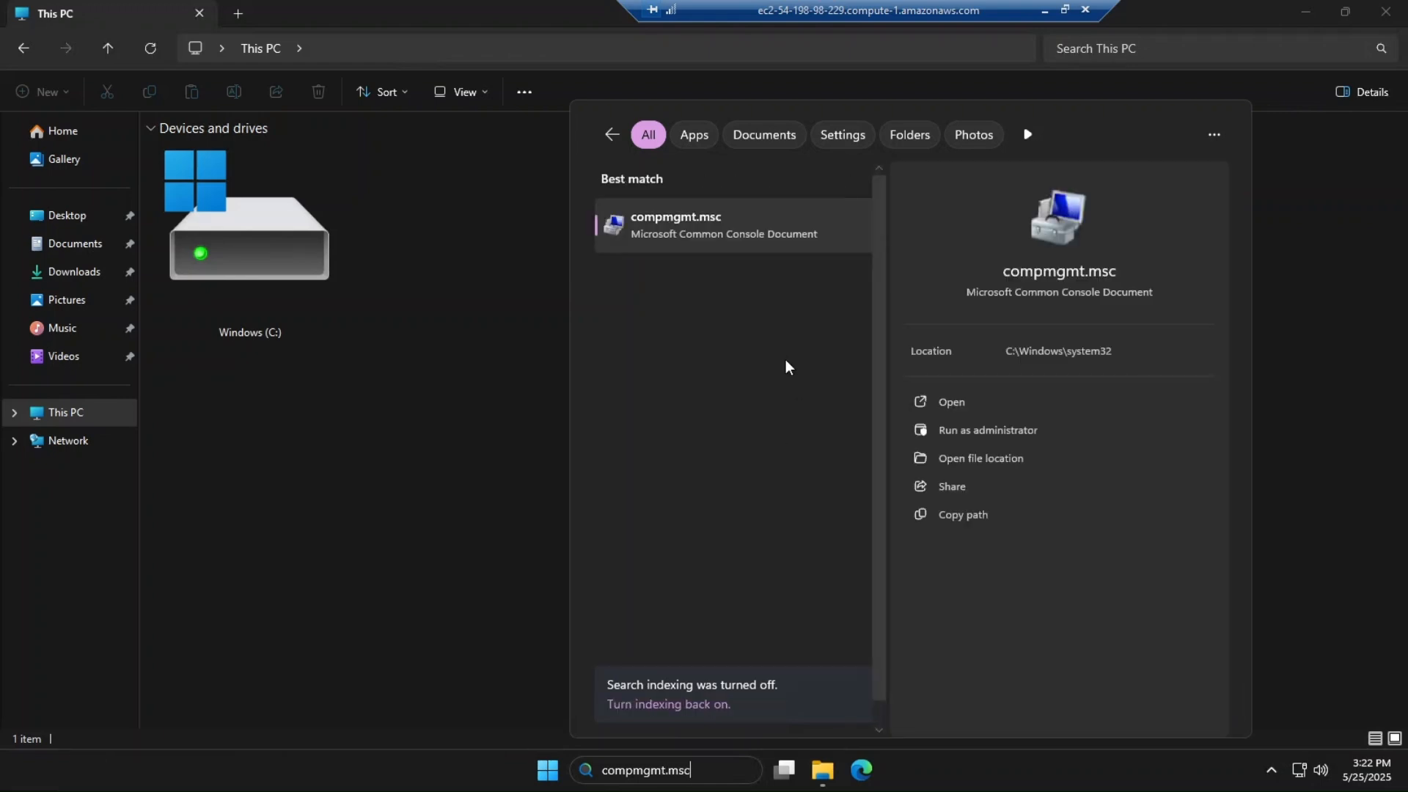
pyautogui.click(798, 228)
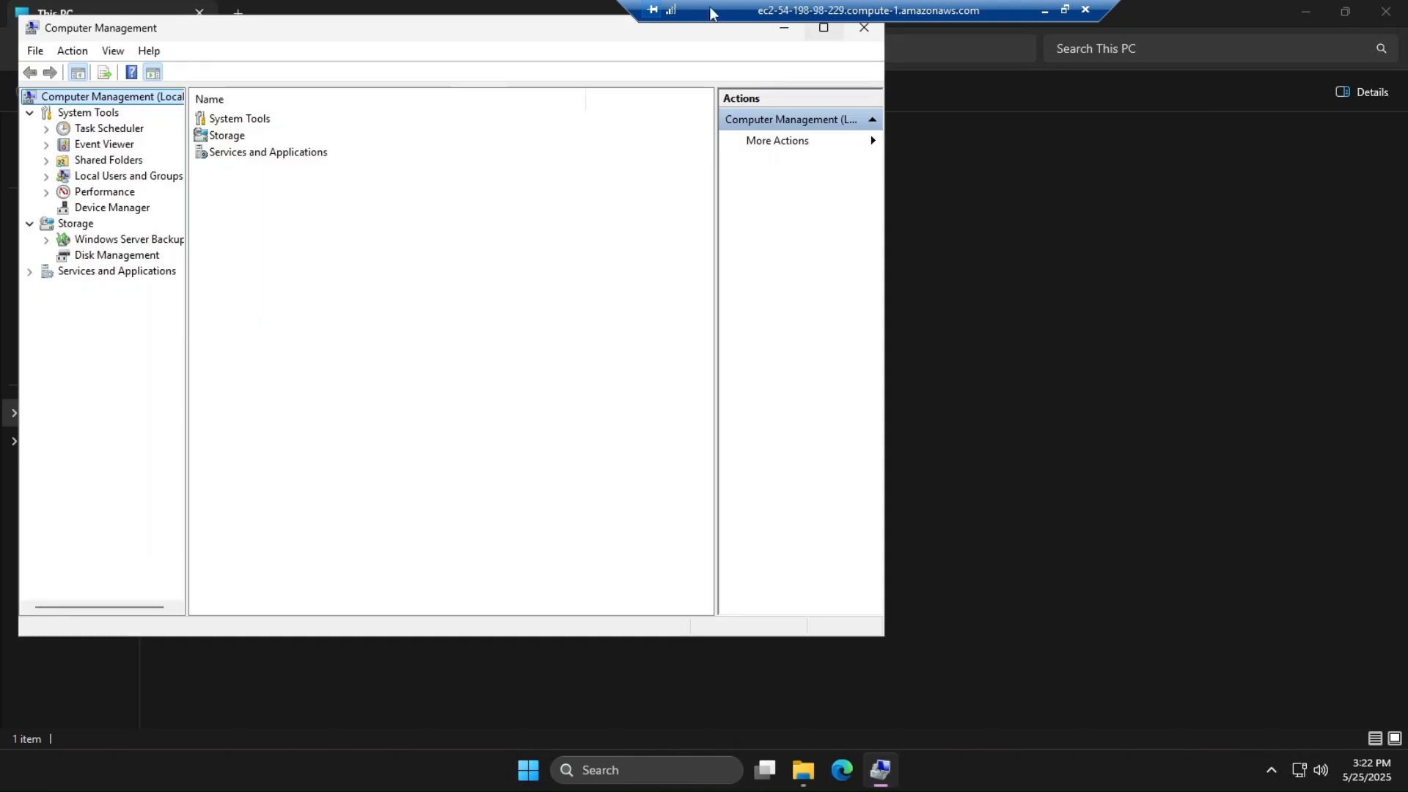
pyautogui.moveTo(823, 27)
pyautogui.click(118, 254)
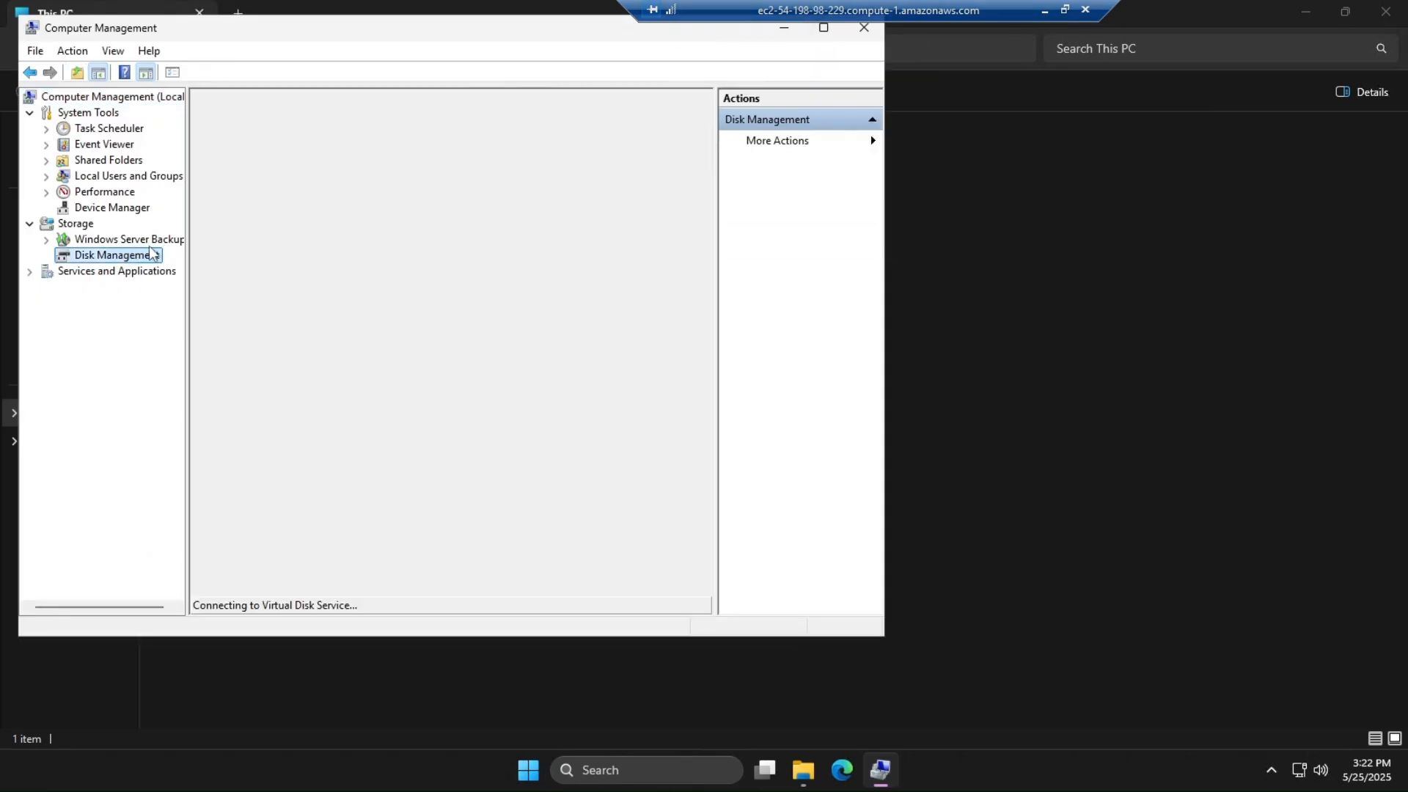
pyautogui.moveTo(836, 9); pyautogui.dragTo(1067, 6)
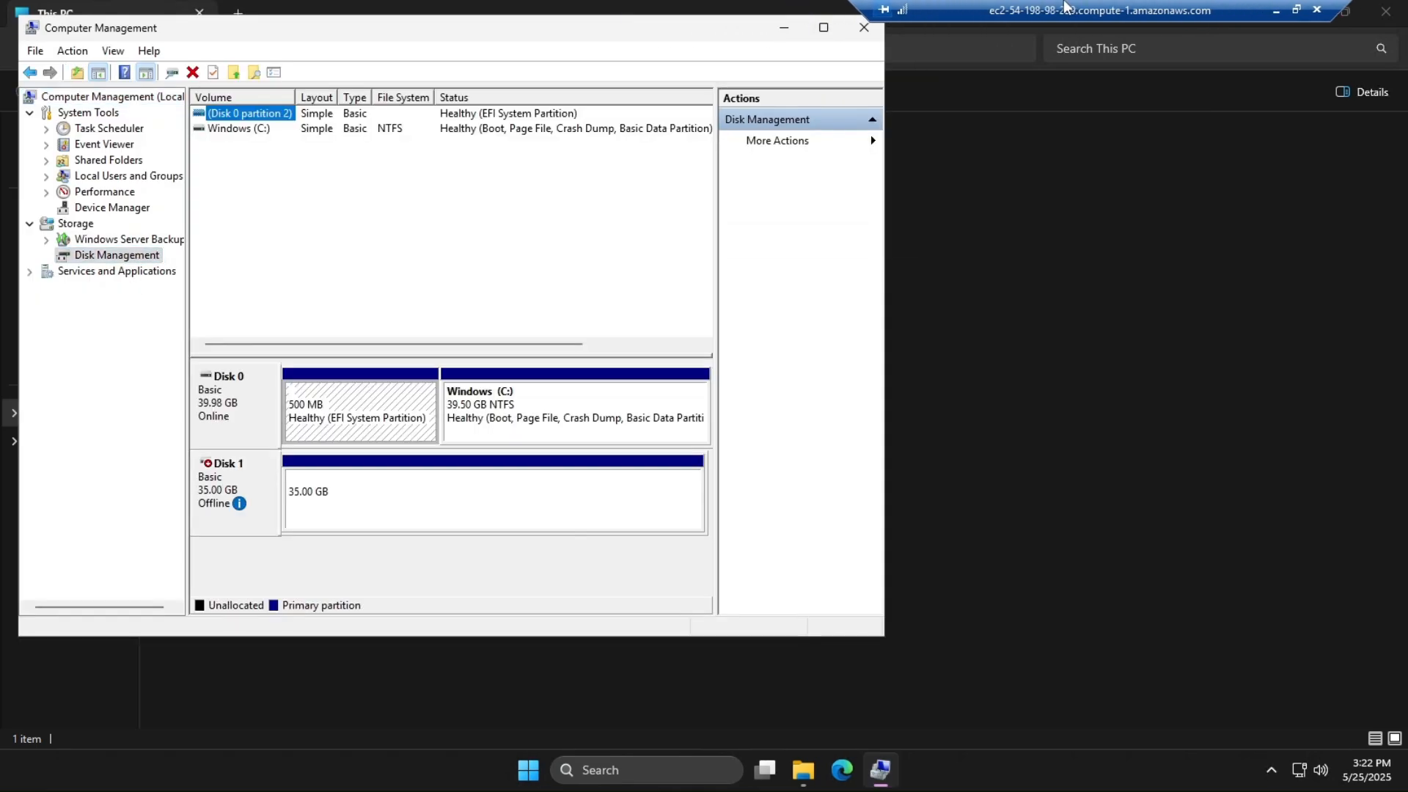
pyautogui.click(823, 28)
# Step: Bring the offline 35 GB Disk 1 online and return to This PC in File Explorer to check the drives
pyautogui.moveTo(230, 476)
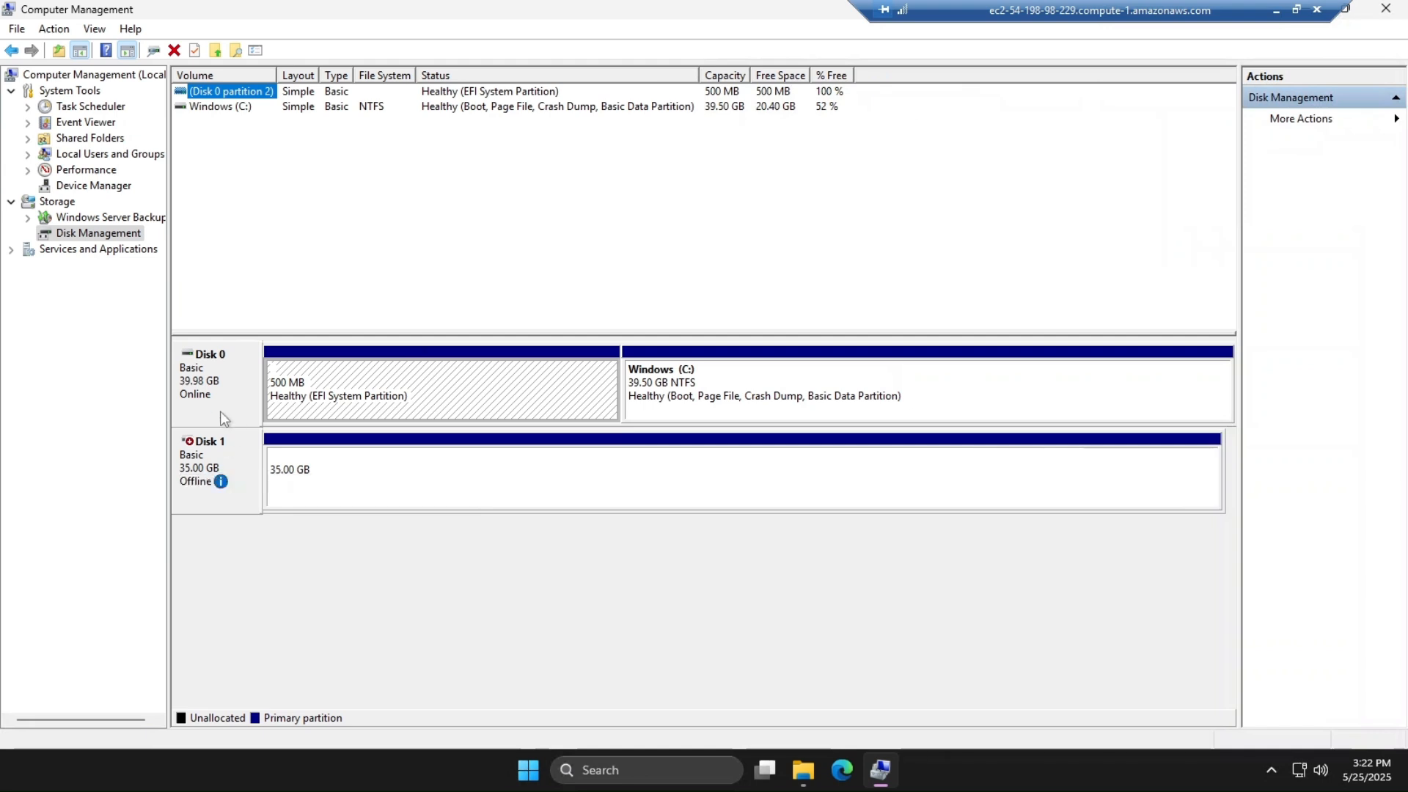
pyautogui.click(224, 374)
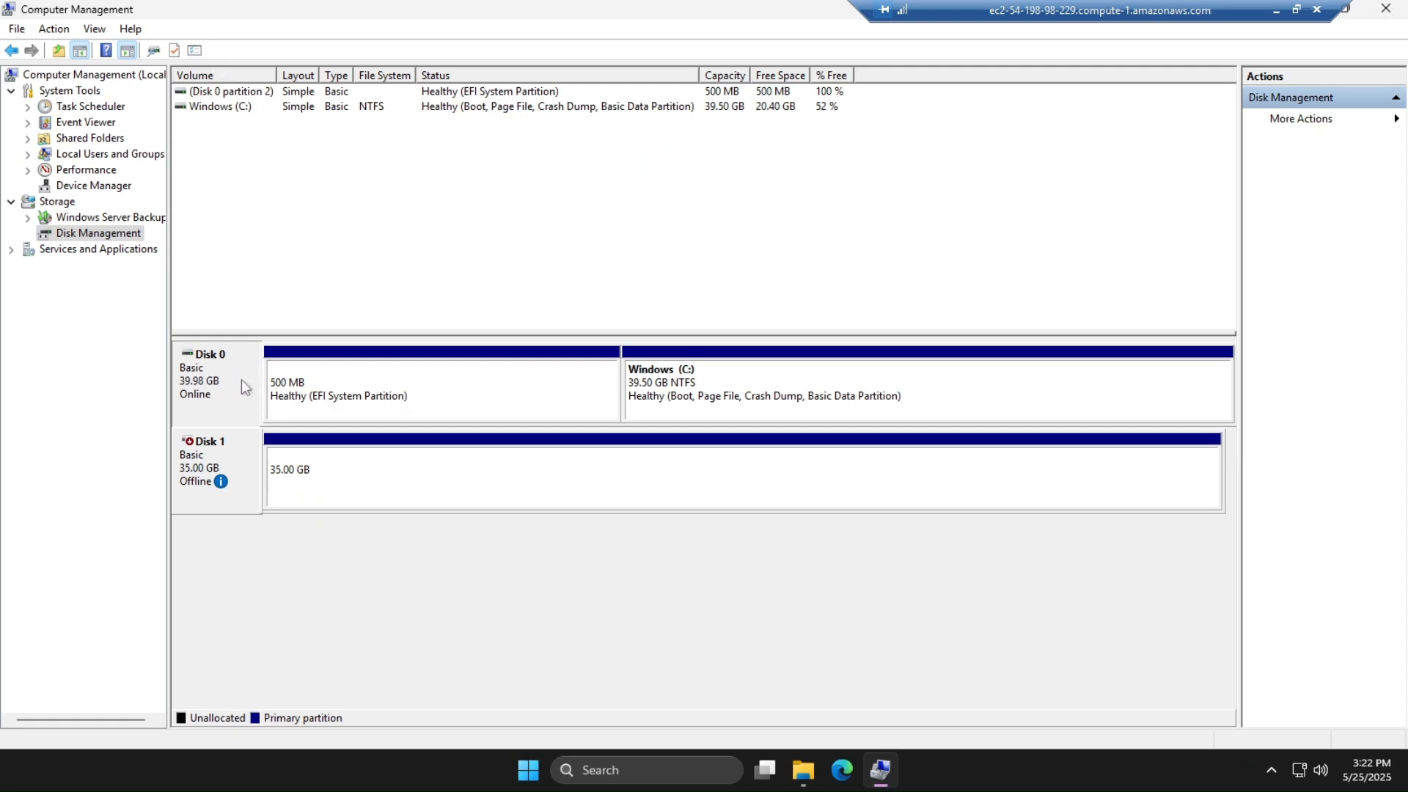
pyautogui.click(232, 484)
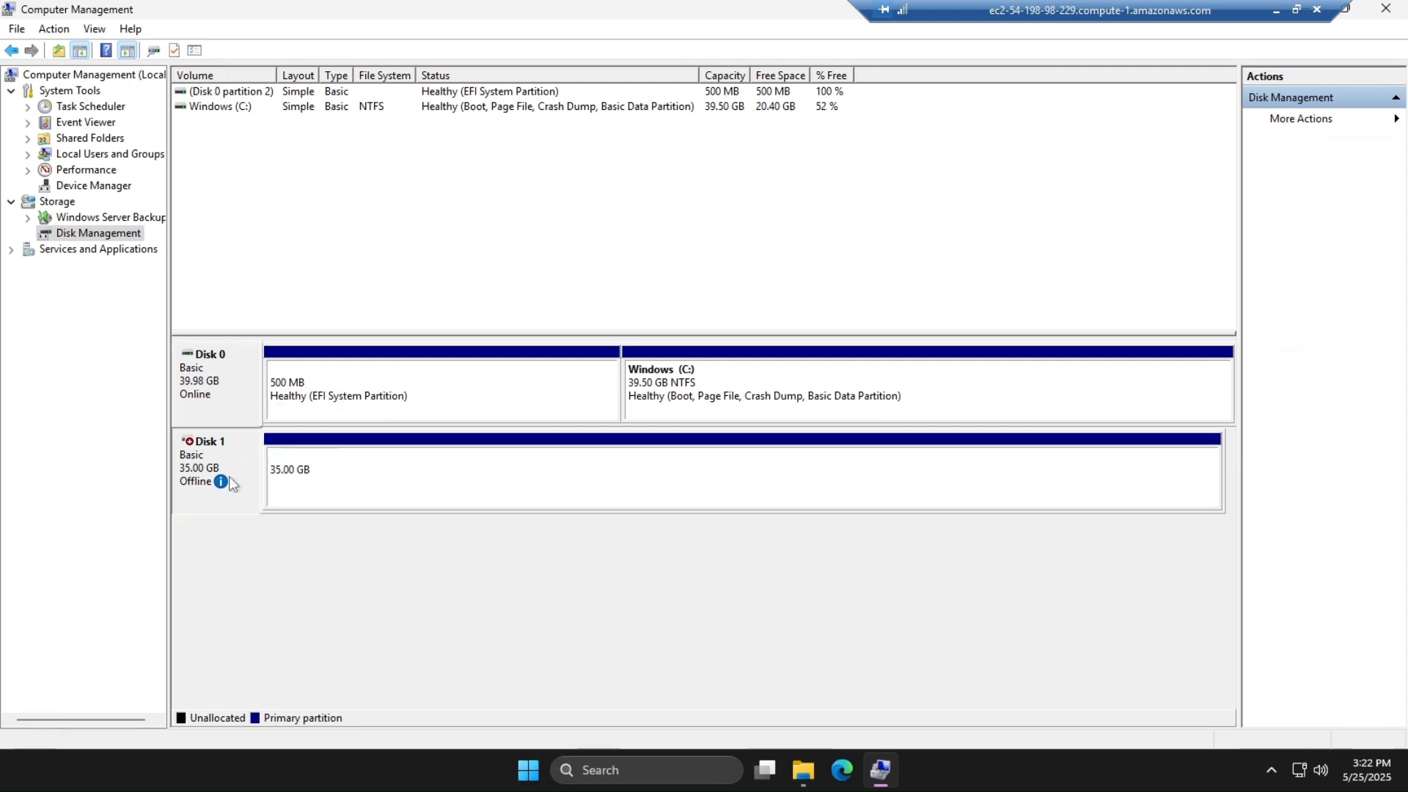
pyautogui.moveTo(230, 477)
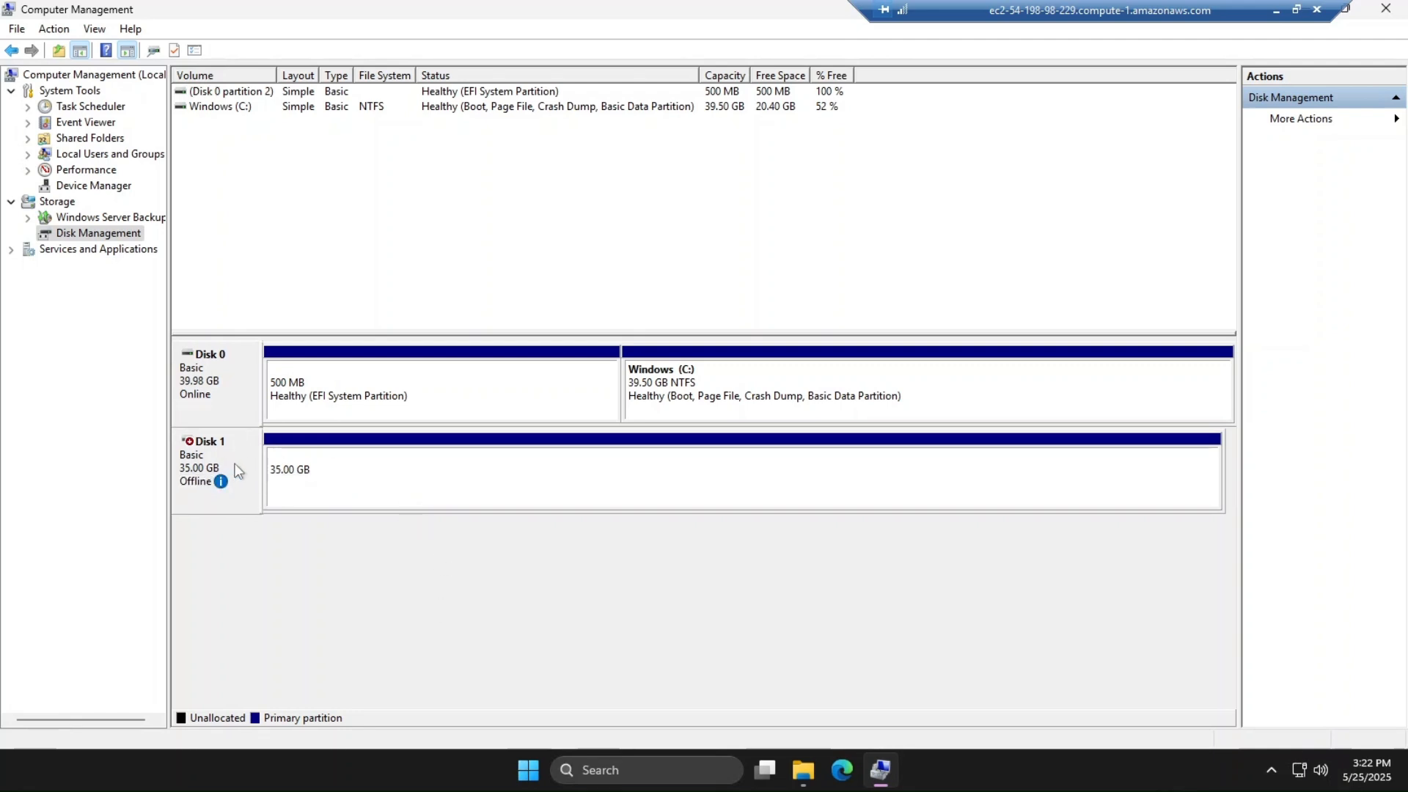
pyautogui.rightClick(234, 464)
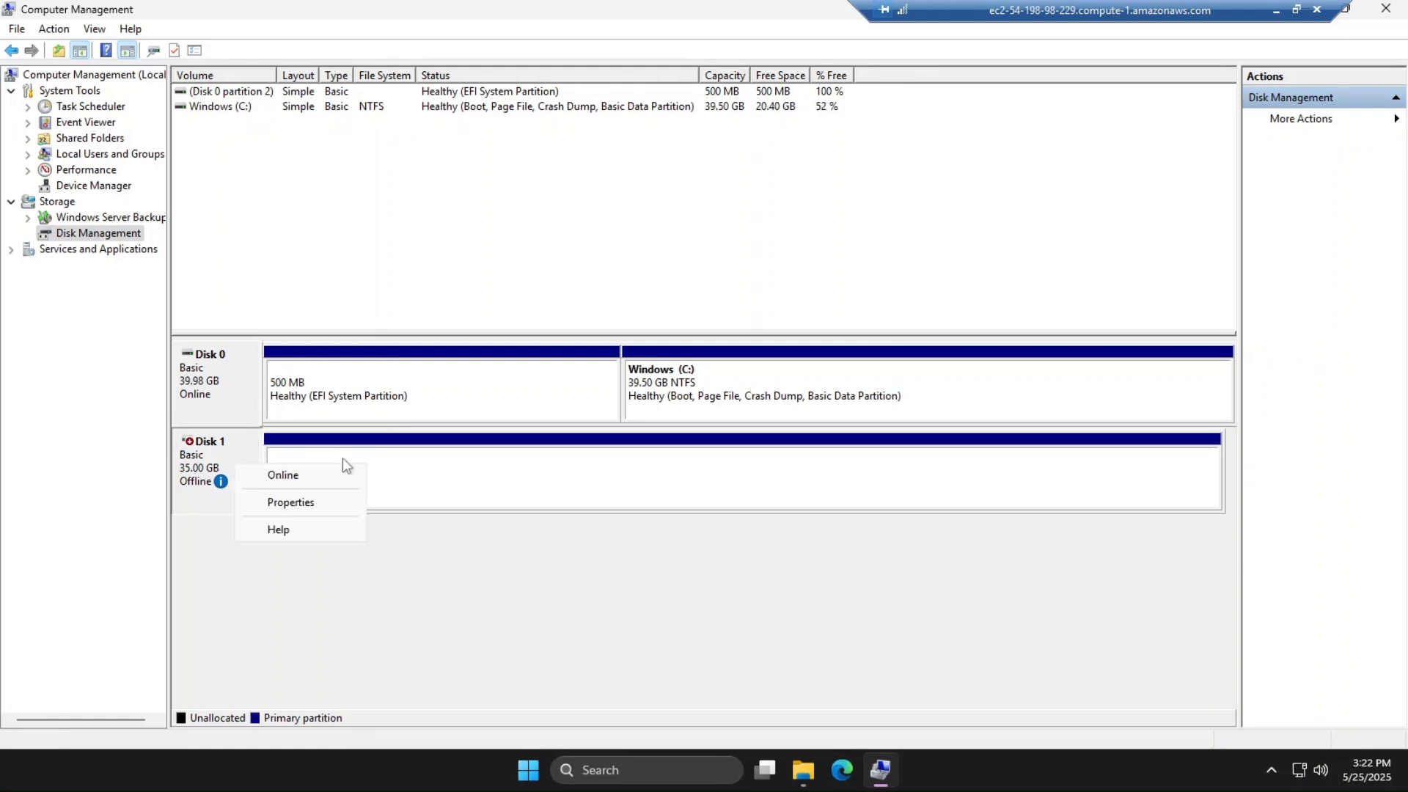
pyautogui.click(314, 475)
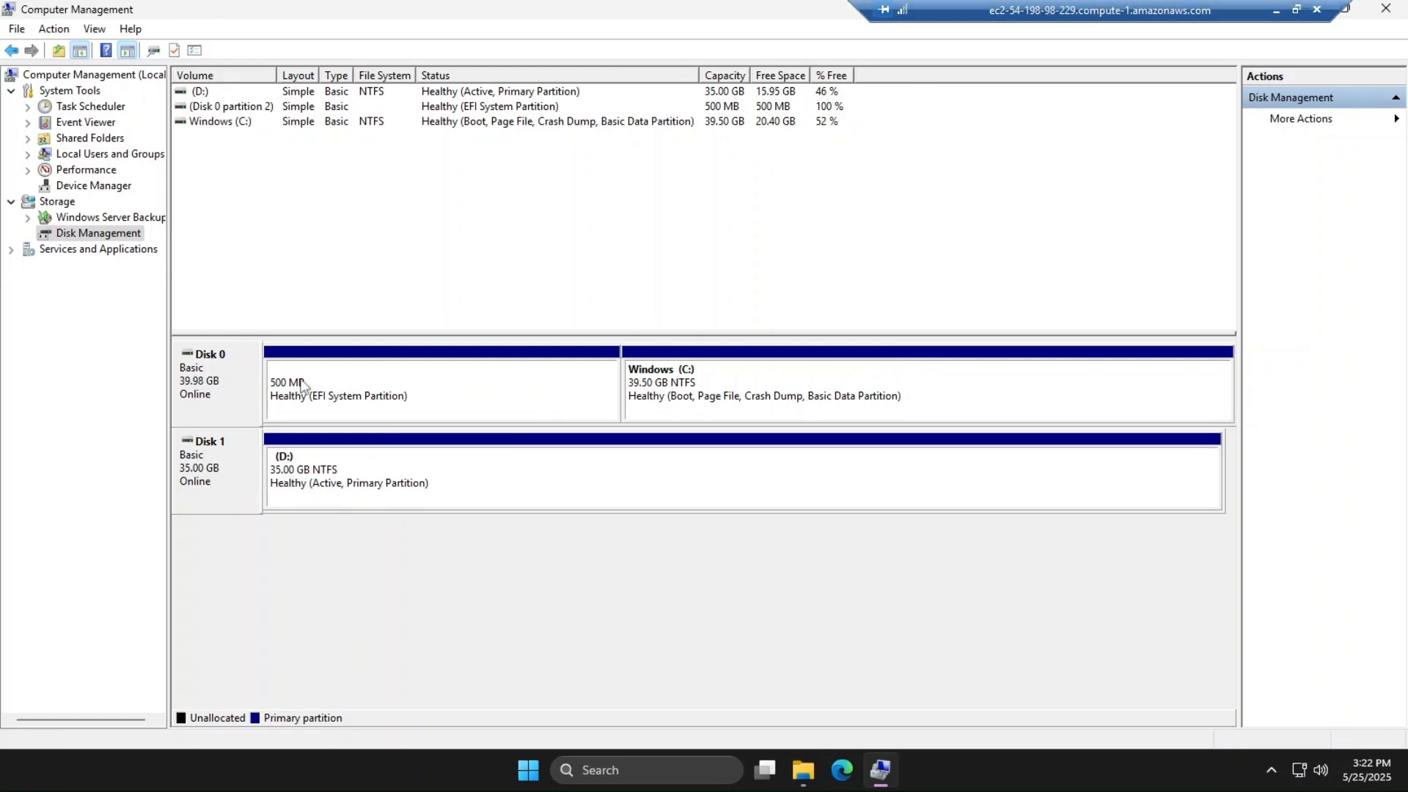
pyautogui.moveTo(1075, 6); pyautogui.dragTo(864, 5)
pyautogui.click(804, 770)
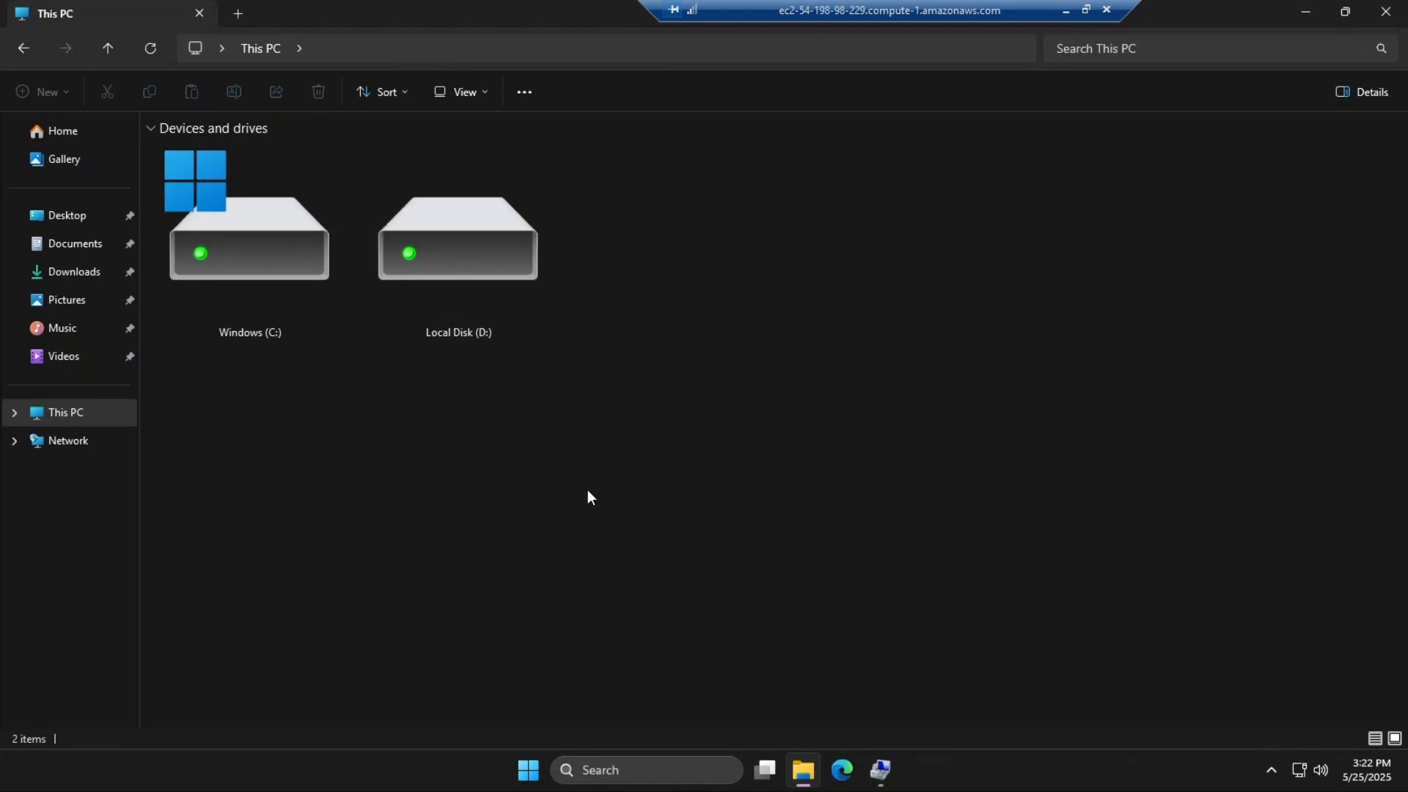
# Step: Open Local Disk (D:) from This PC and show its folders as larger icons instead of a details list
pyautogui.scroll(-2, 588, 490)
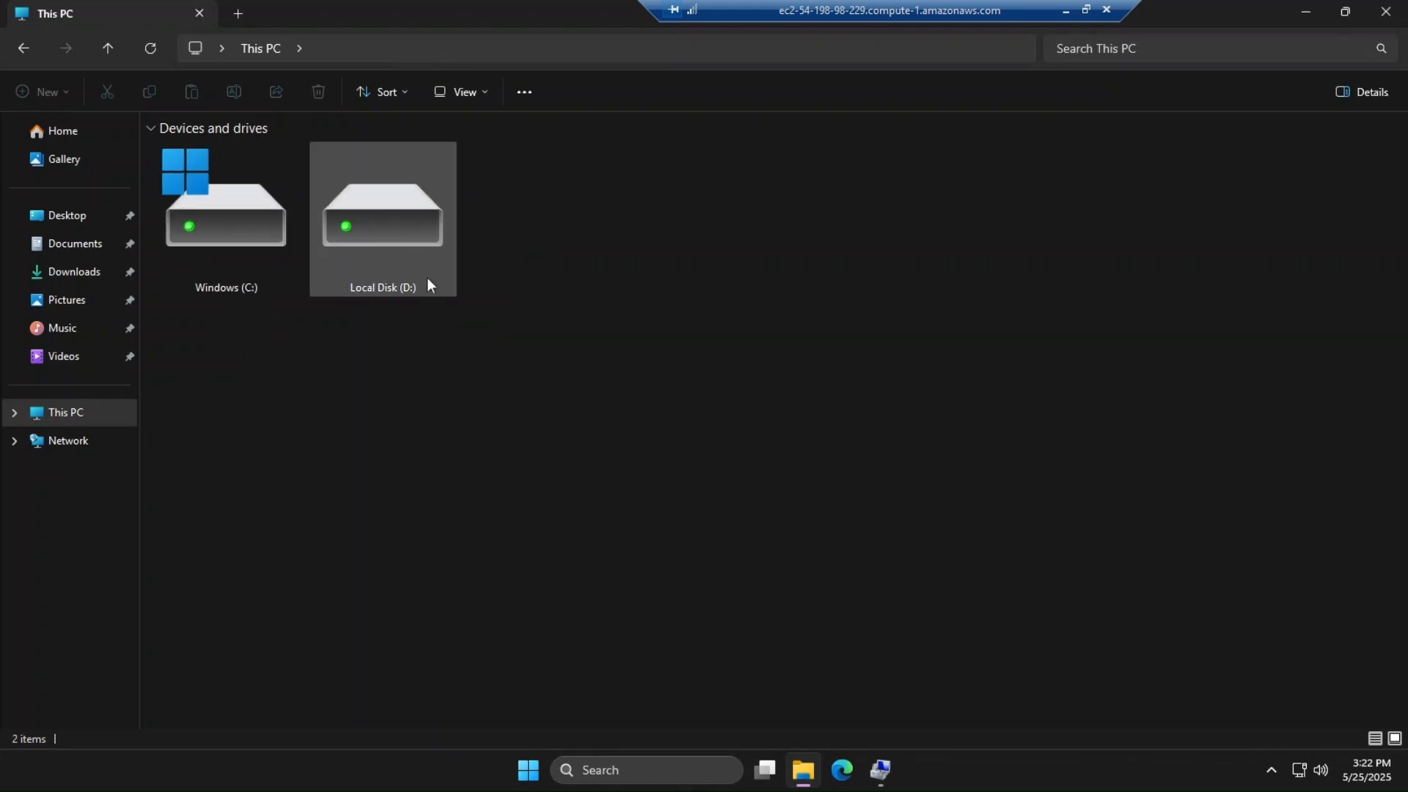
pyautogui.moveTo(420, 274)
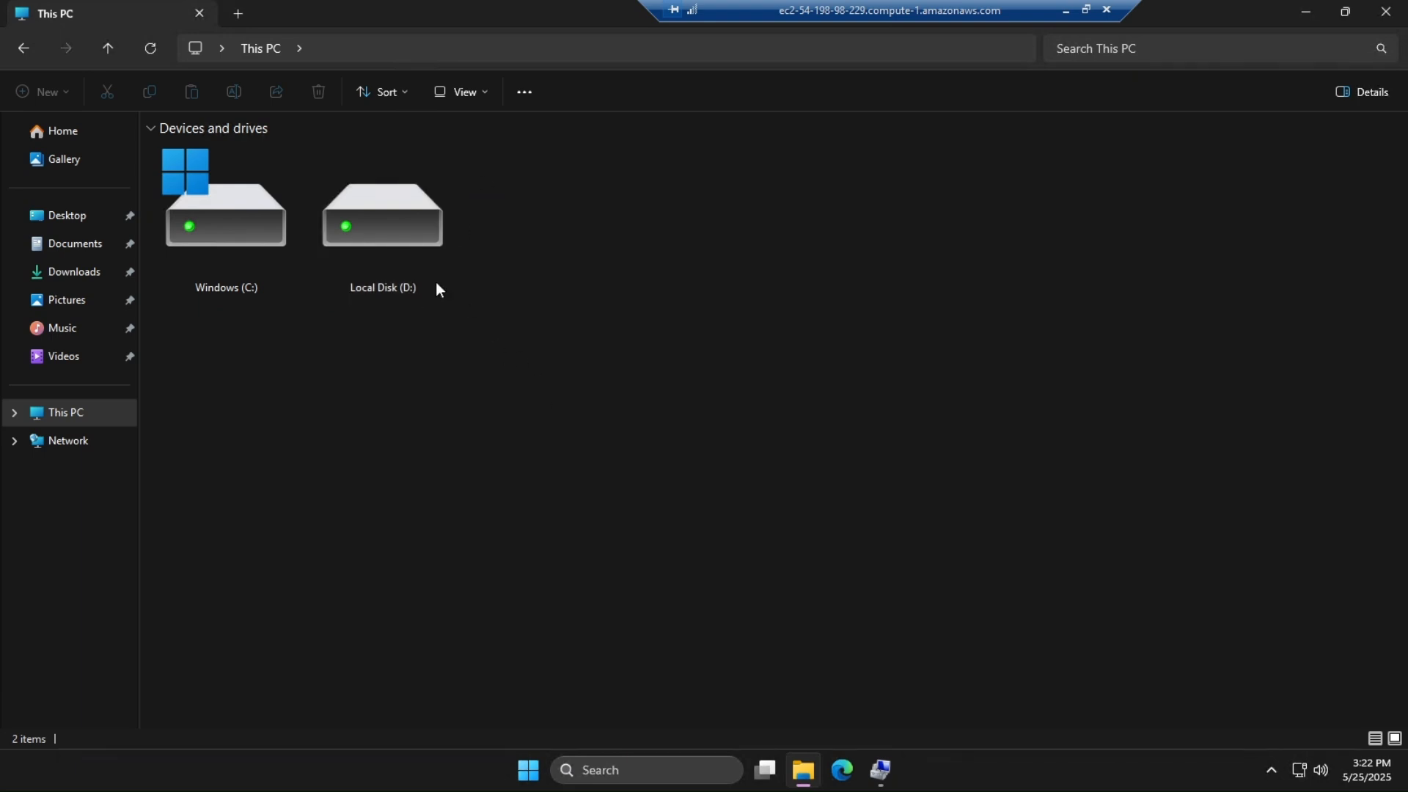
pyautogui.doubleClick(395, 230)
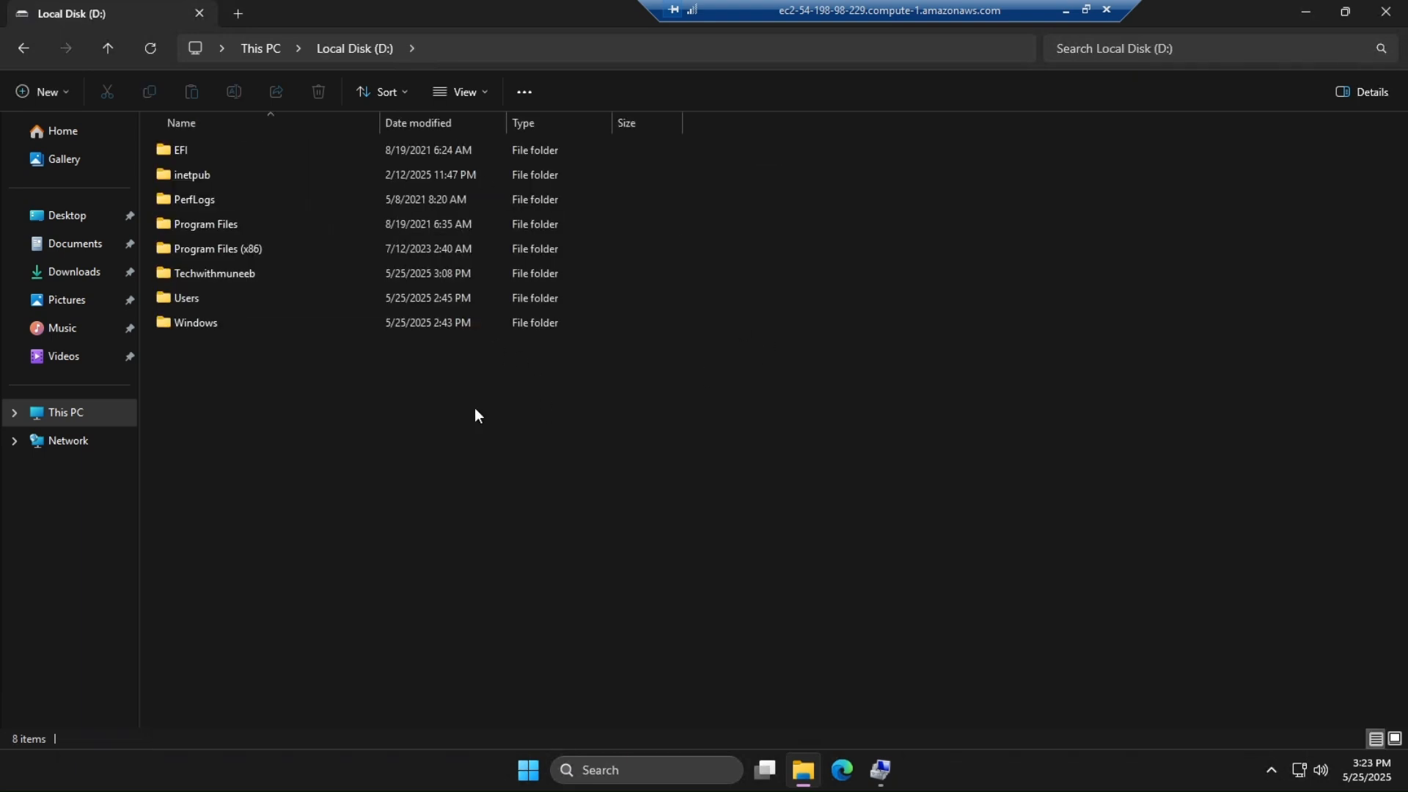
pyautogui.scroll(4, 377, 201)
pyautogui.keyDown('ctrl'); pyautogui.scroll(3, 561, 286); pyautogui.keyUp('ctrl')
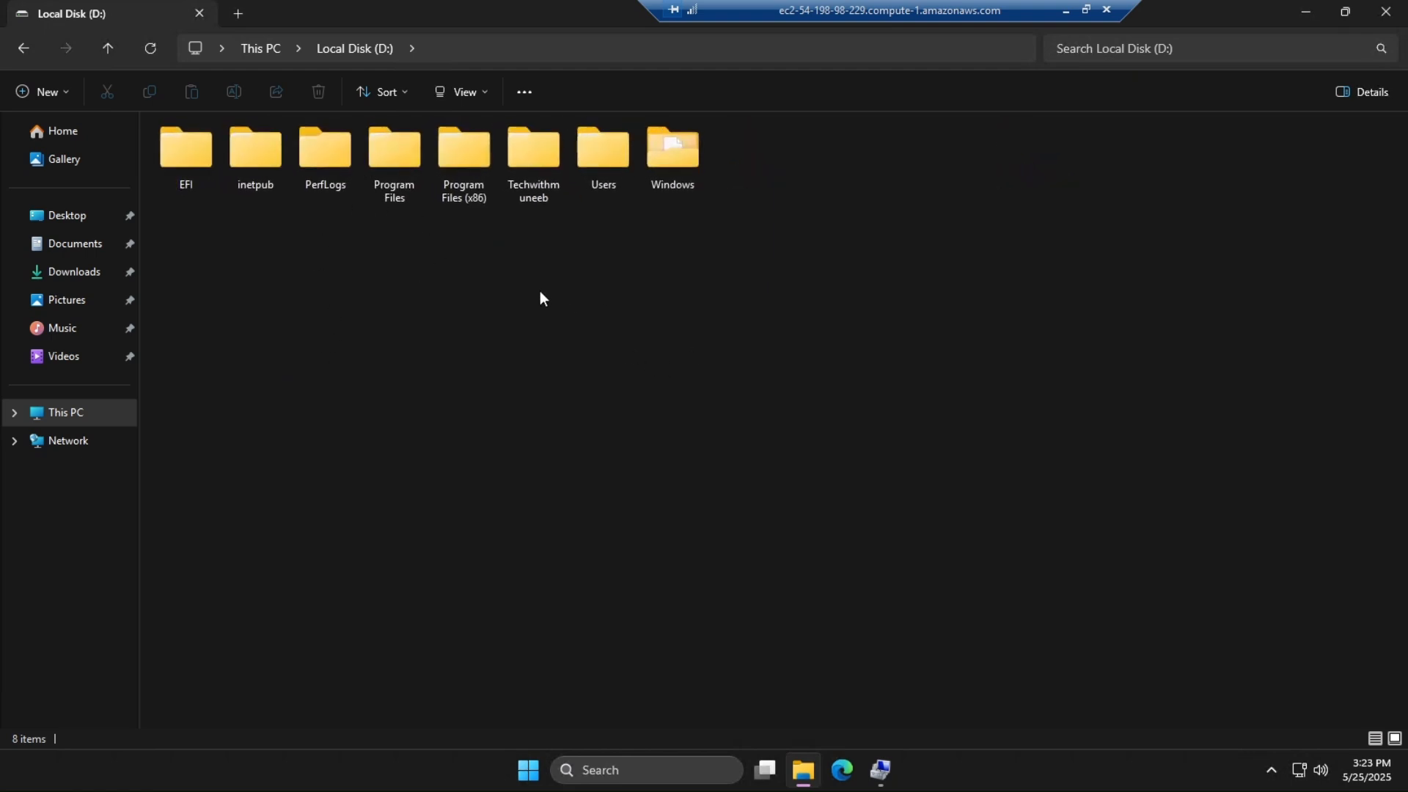
# Step: Open the Techwithmuneeb folder on Local Disk (D:) and enlarge its contents to large icons
pyautogui.doubleClick(1121, 222)
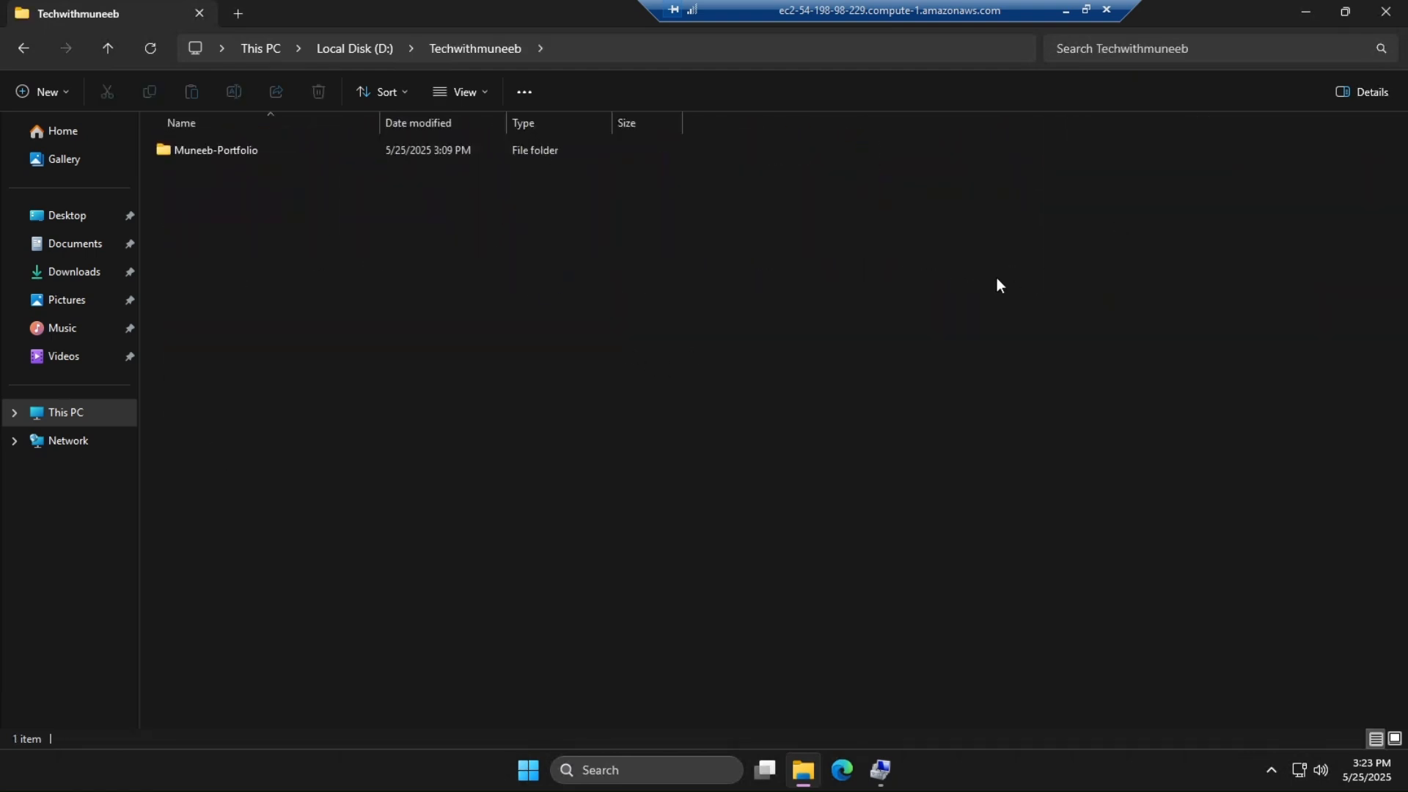
pyautogui.keyDown('ctrl'); pyautogui.scroll(3, 697, 342); pyautogui.keyUp('ctrl')
pyautogui.keyDown('ctrl'); pyautogui.scroll(2, 358, 288); pyautogui.keyUp('ctrl')
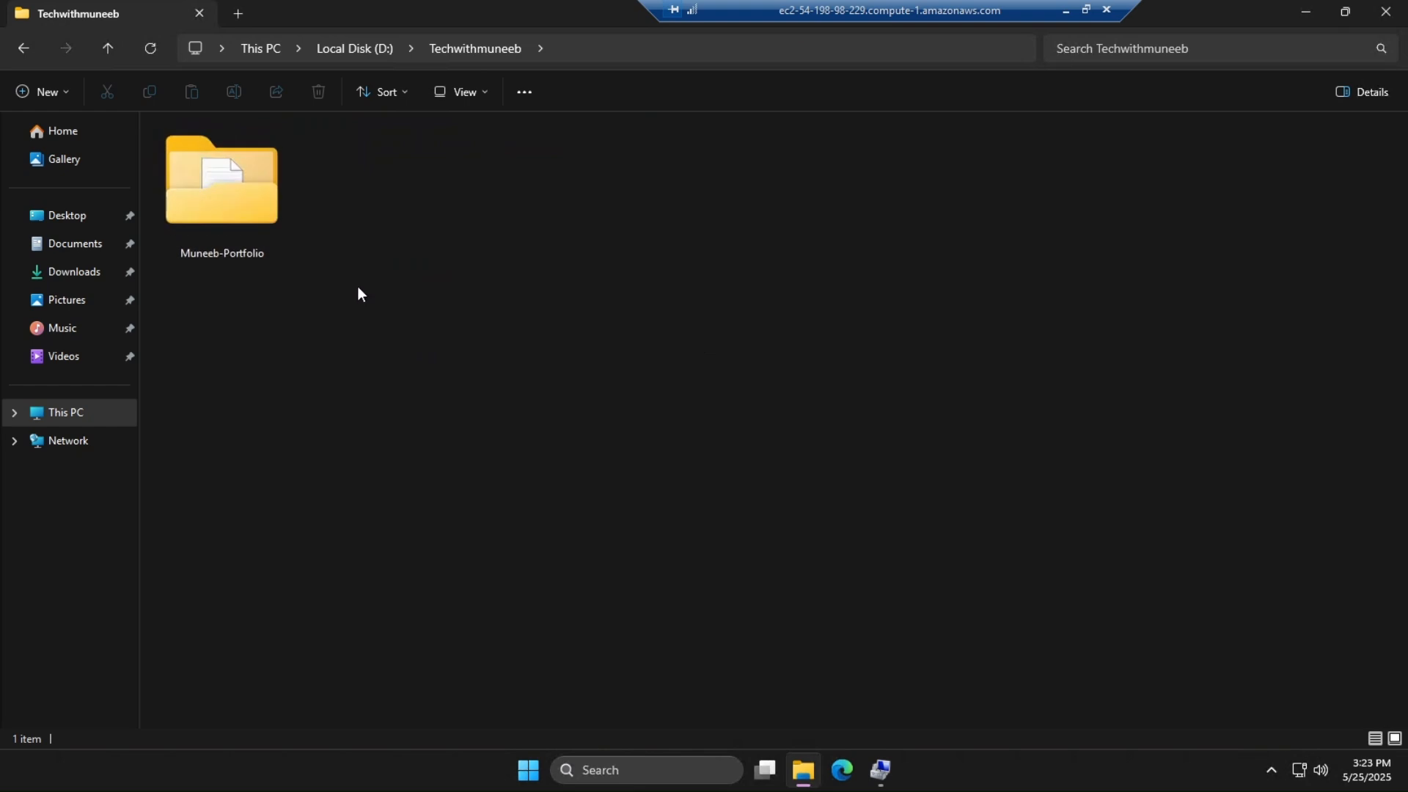
pyautogui.keyDown('ctrl'); pyautogui.scroll(1, 250, 230); pyautogui.keyUp('ctrl')
# Step: Open the portfolio folder inside Techwithmuneeb and display its saved folders and text documents as large icons
pyautogui.doubleClick(249, 231)
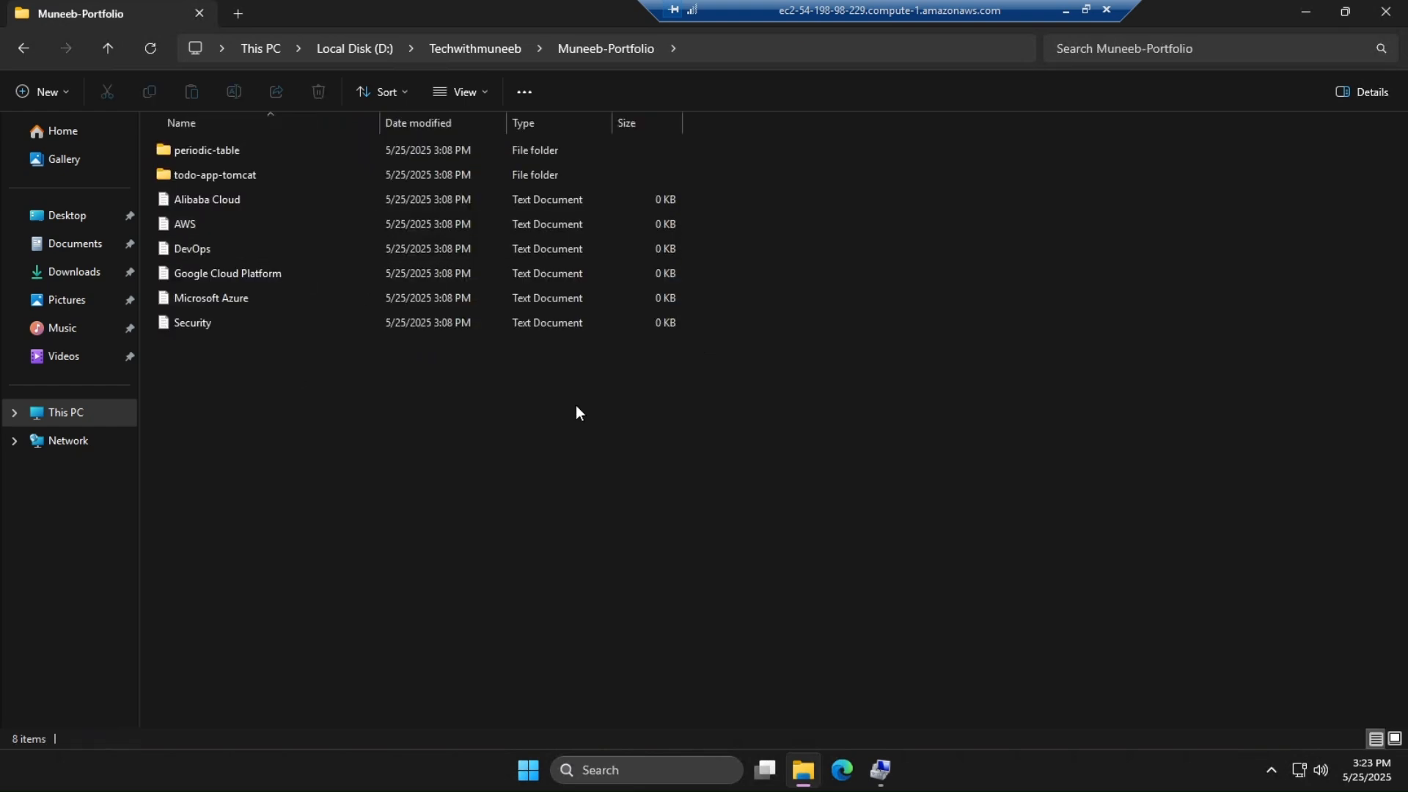
pyautogui.keyDown('ctrl'); pyautogui.scroll(1, 587, 404); pyautogui.keyUp('ctrl')
pyautogui.keyDown('ctrl'); pyautogui.scroll(3, 600, 402); pyautogui.keyUp('ctrl')
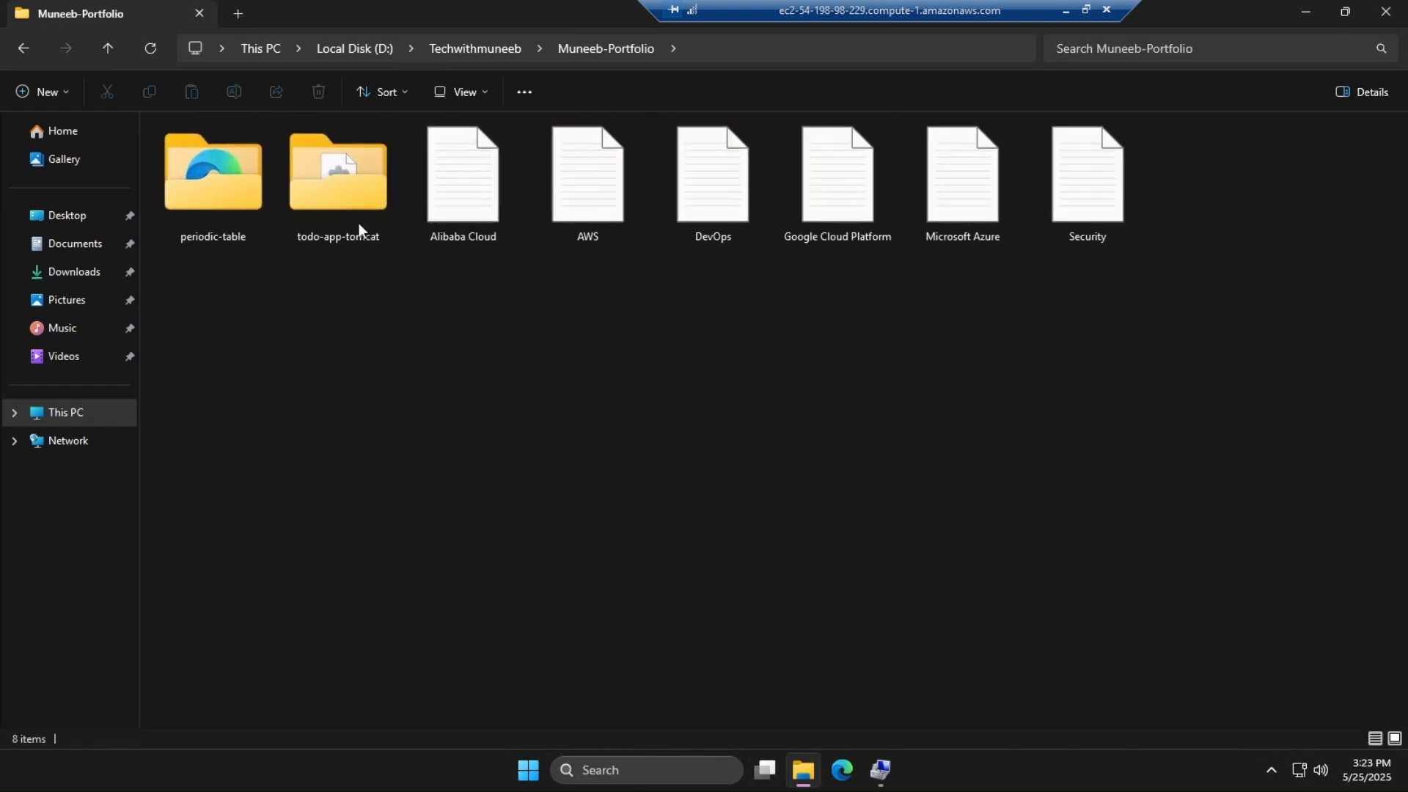
pyautogui.click(962, 183)
pyautogui.moveTo(837, 6); pyautogui.dragTo(919, 3)
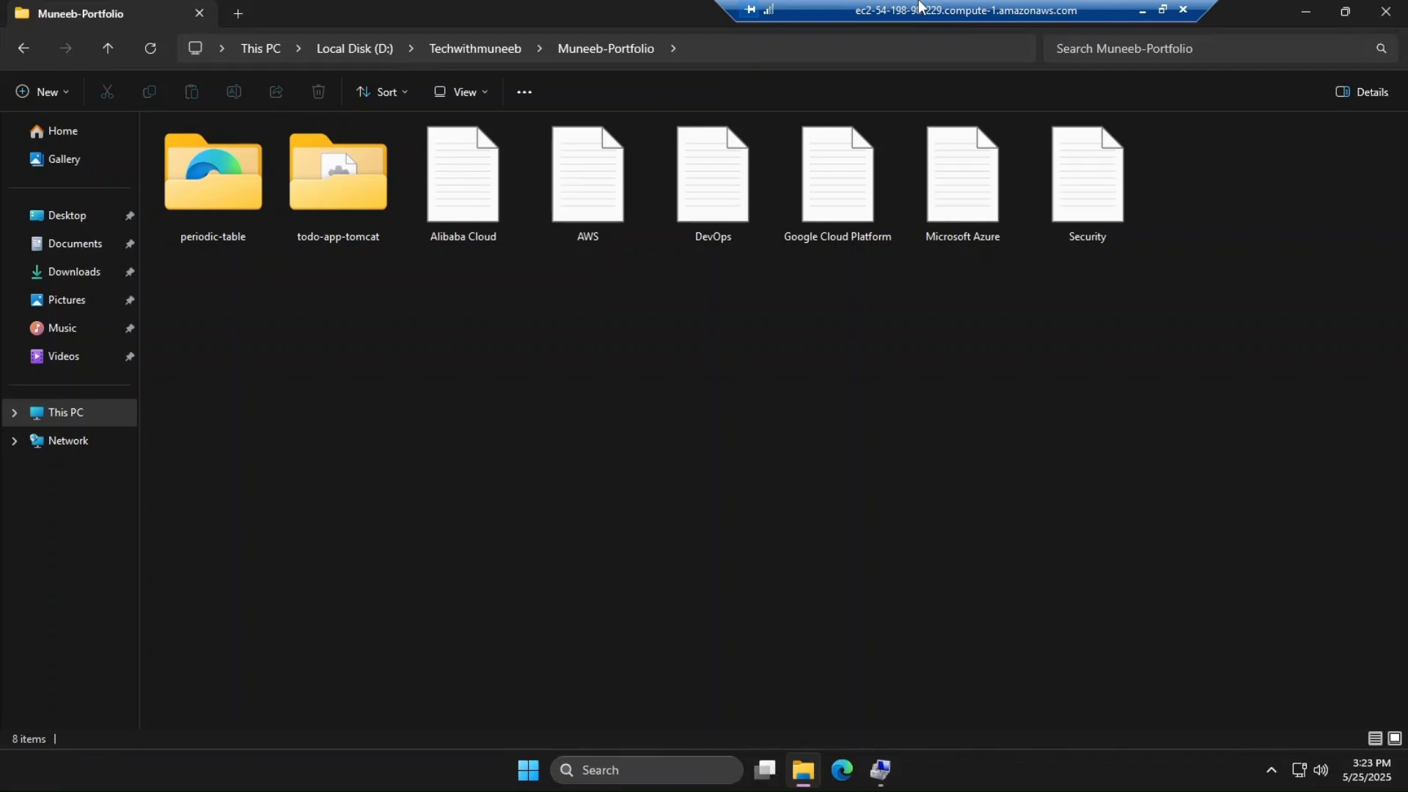
pyautogui.moveTo(947, 5); pyautogui.dragTo(925, 4)
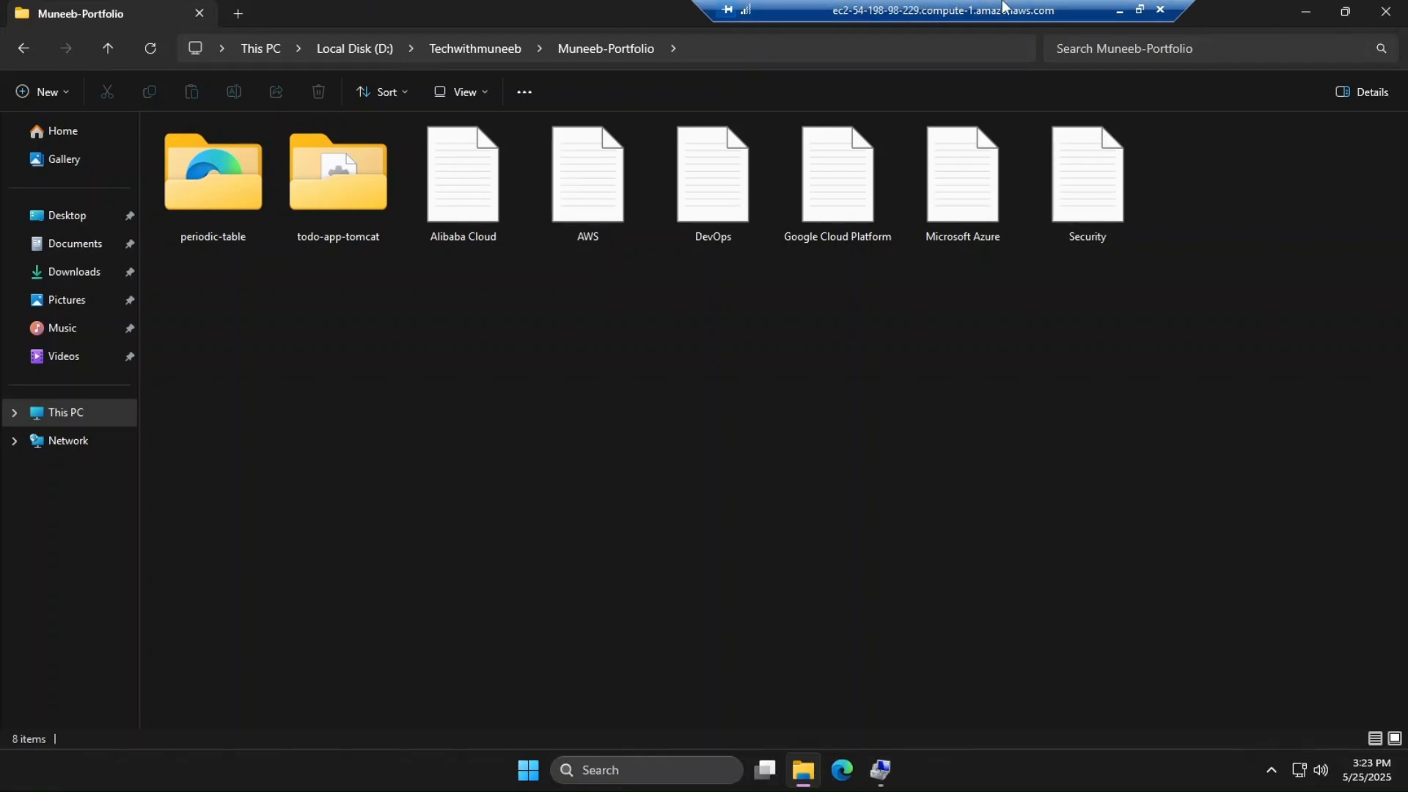